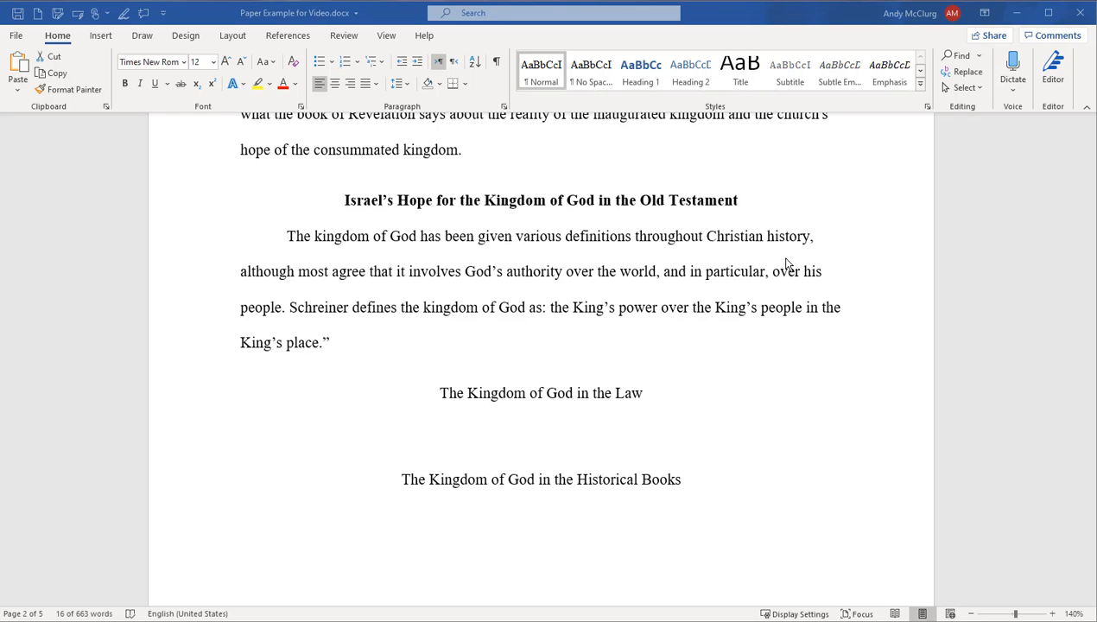
# Review the title page and introduction, highlighting the thesis sentence from "This paper will address" to "the consummated kingdom.".
pyautogui.scroll(10, 785, 263)
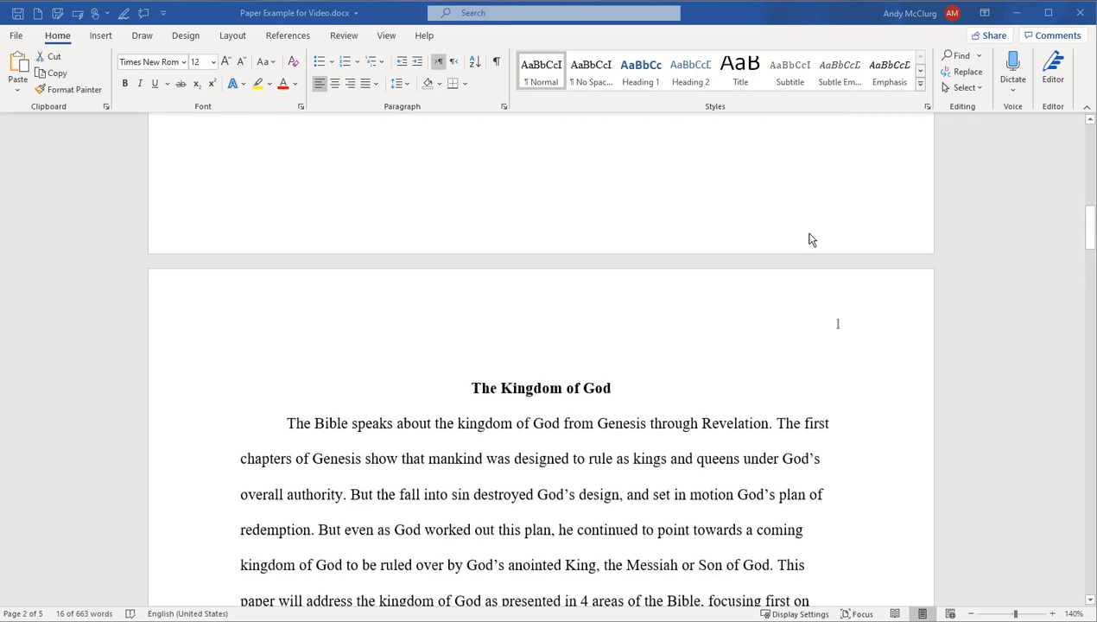
pyautogui.scroll(8, 819, 231)
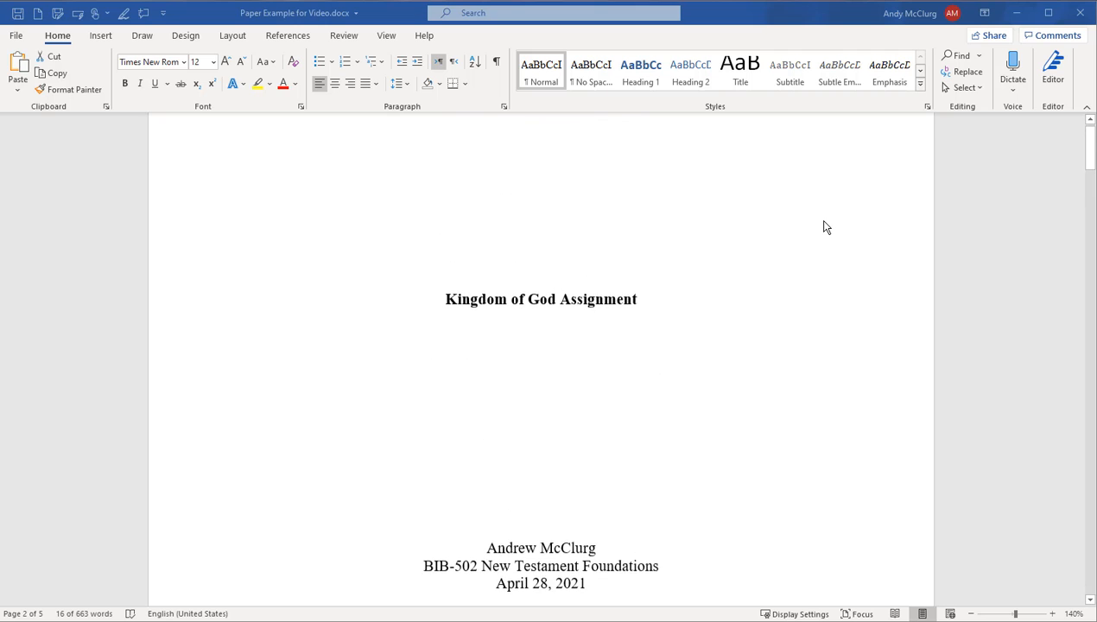
pyautogui.scroll(-4, 824, 227)
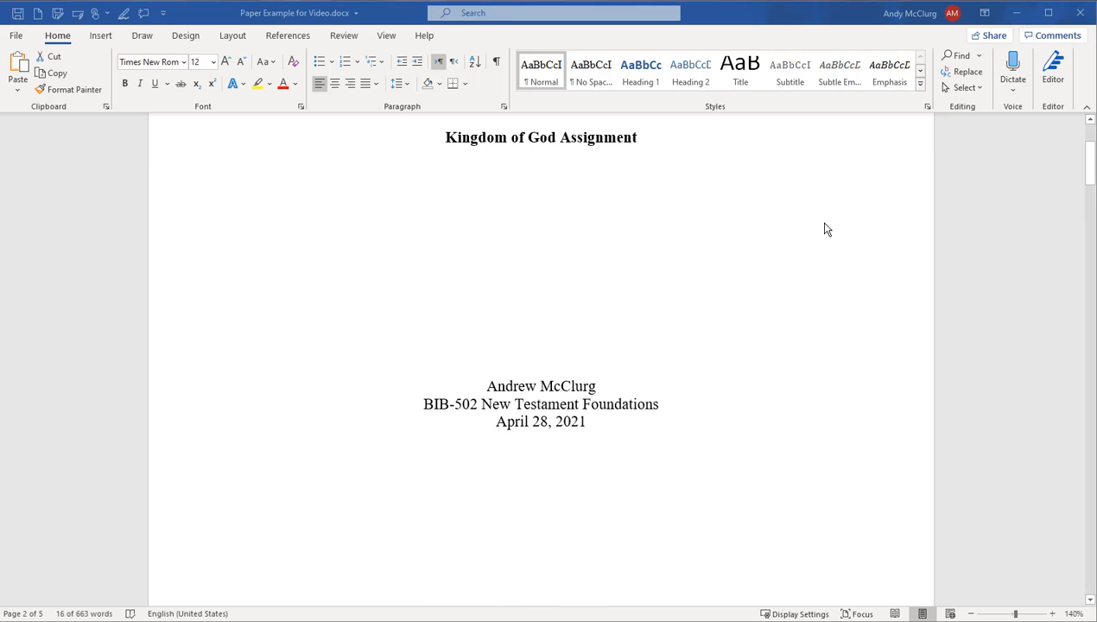
pyautogui.scroll(-10, 824, 228)
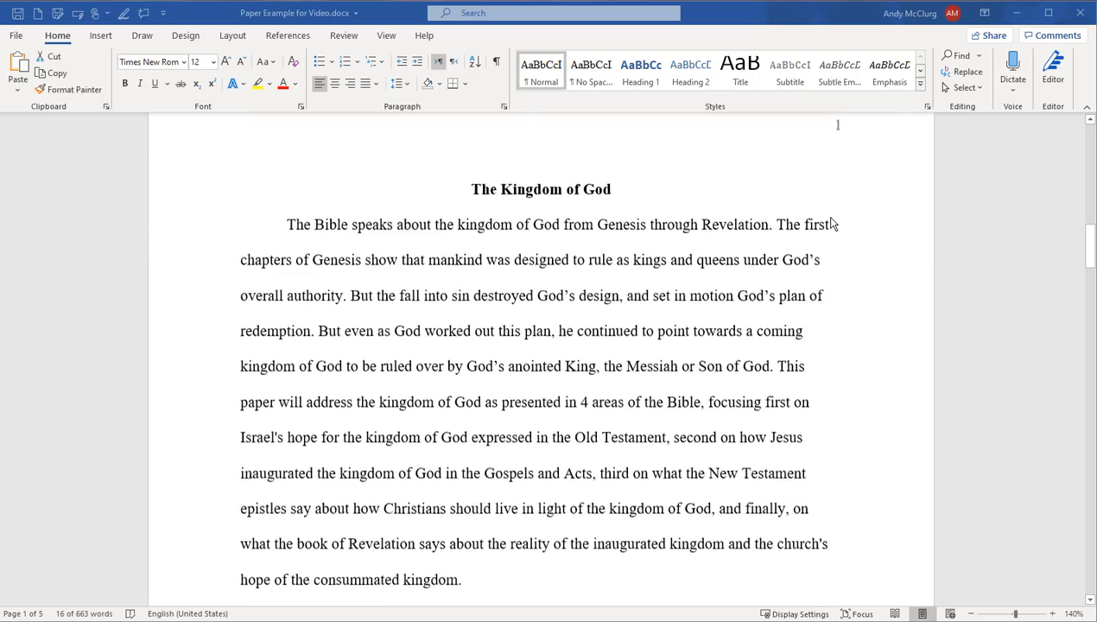
pyautogui.scroll(-3, 830, 223)
pyautogui.scroll(3, 830, 223)
pyautogui.scroll(-3, 829, 223)
pyautogui.scroll(2, 820, 224)
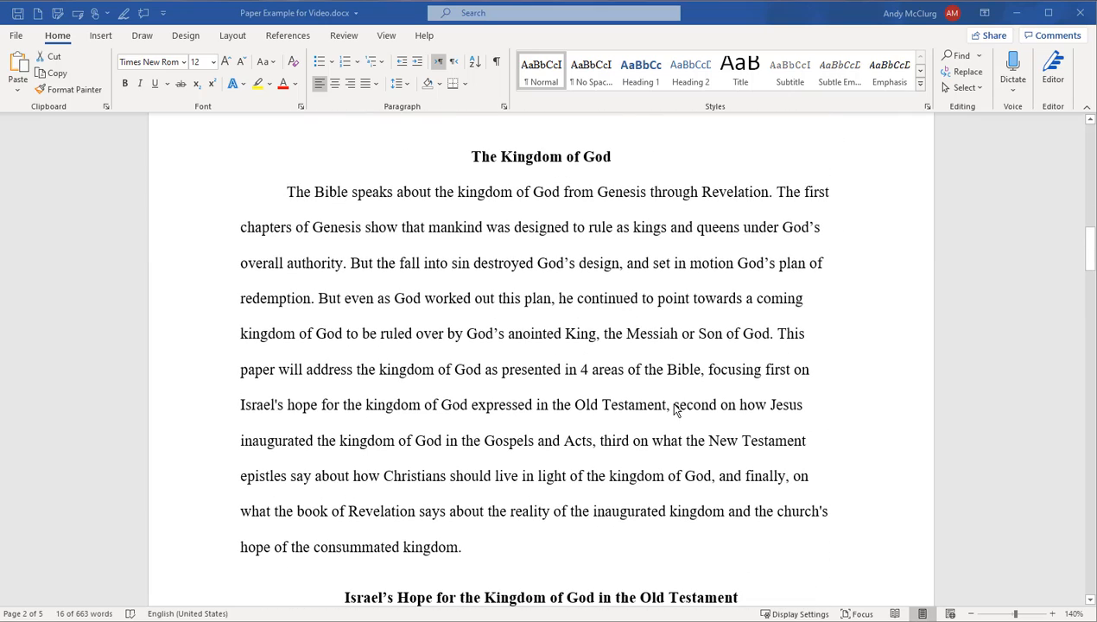
pyautogui.scroll(-2, 776, 341)
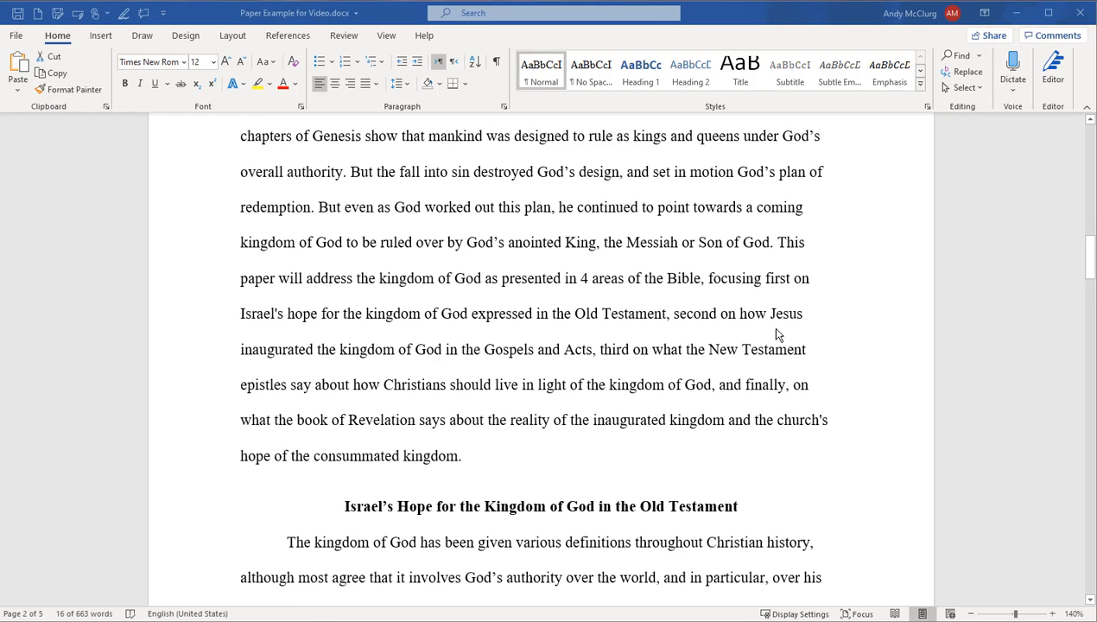
pyautogui.moveTo(778, 243); pyautogui.dragTo(463, 457)
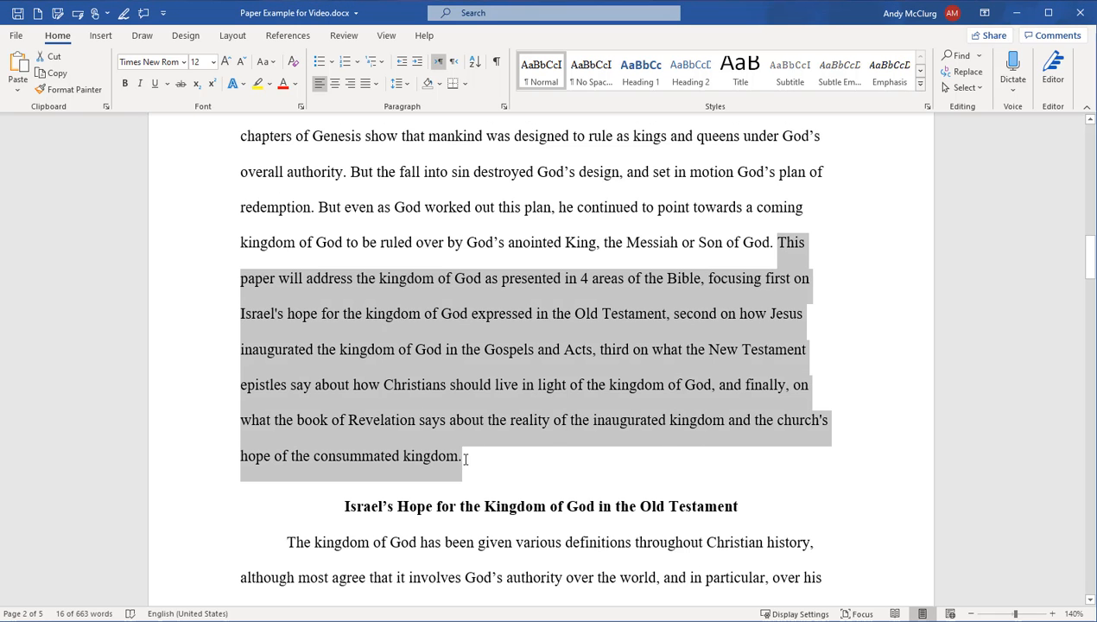
pyautogui.click(894, 349)
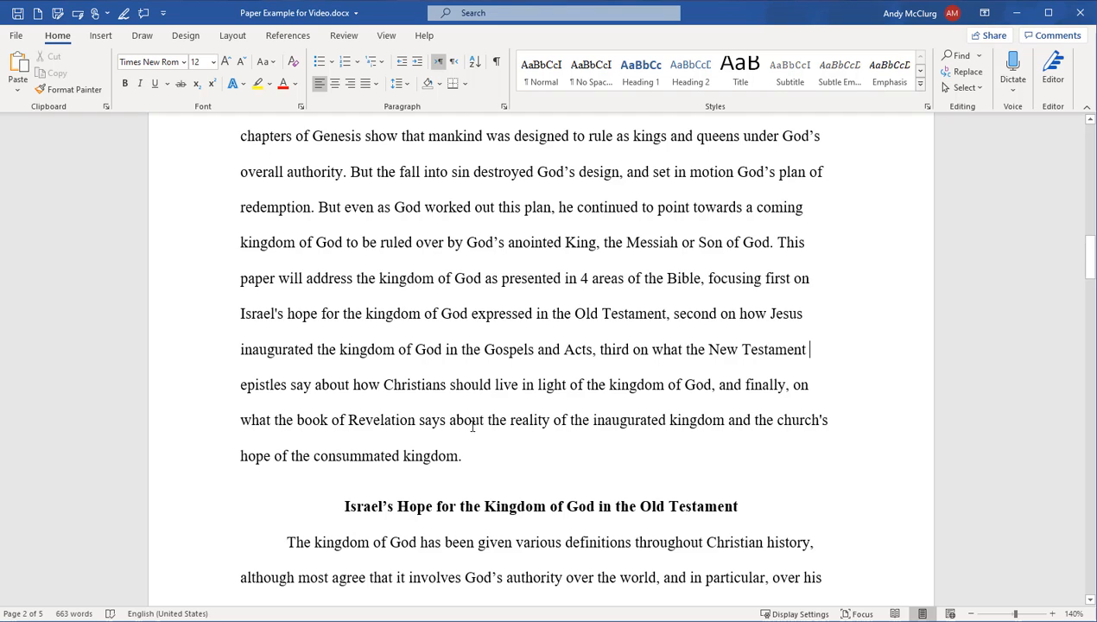
# Add the missing opening quotation mark before "the King's power" in the Old Testament section's definition of the kingdom.
pyautogui.scroll(-4, 473, 418)
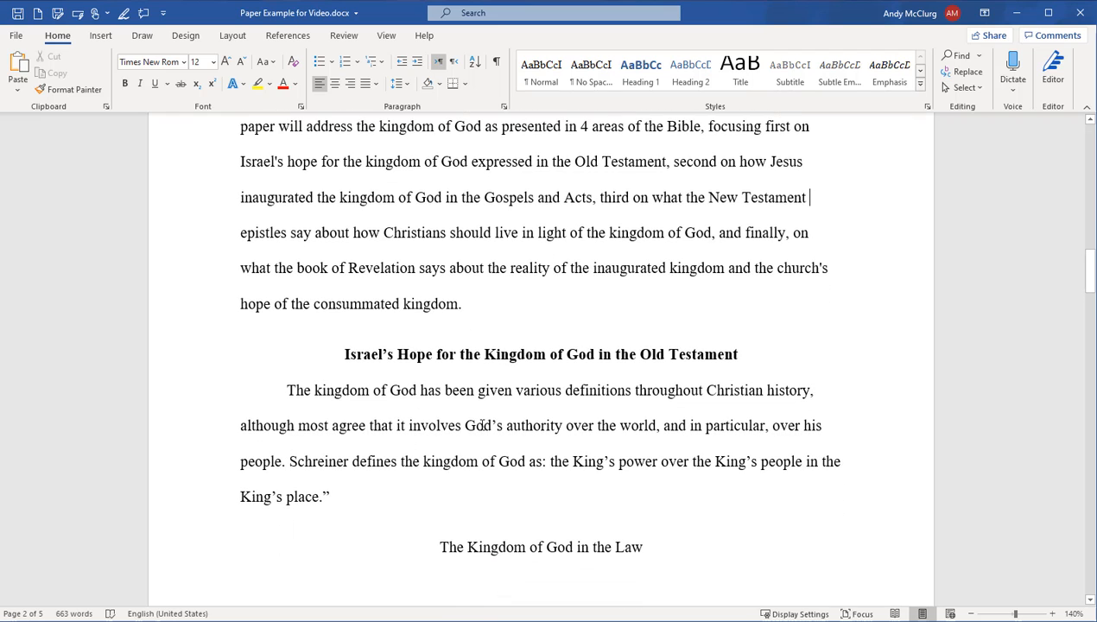
pyautogui.scroll(-2, 496, 407)
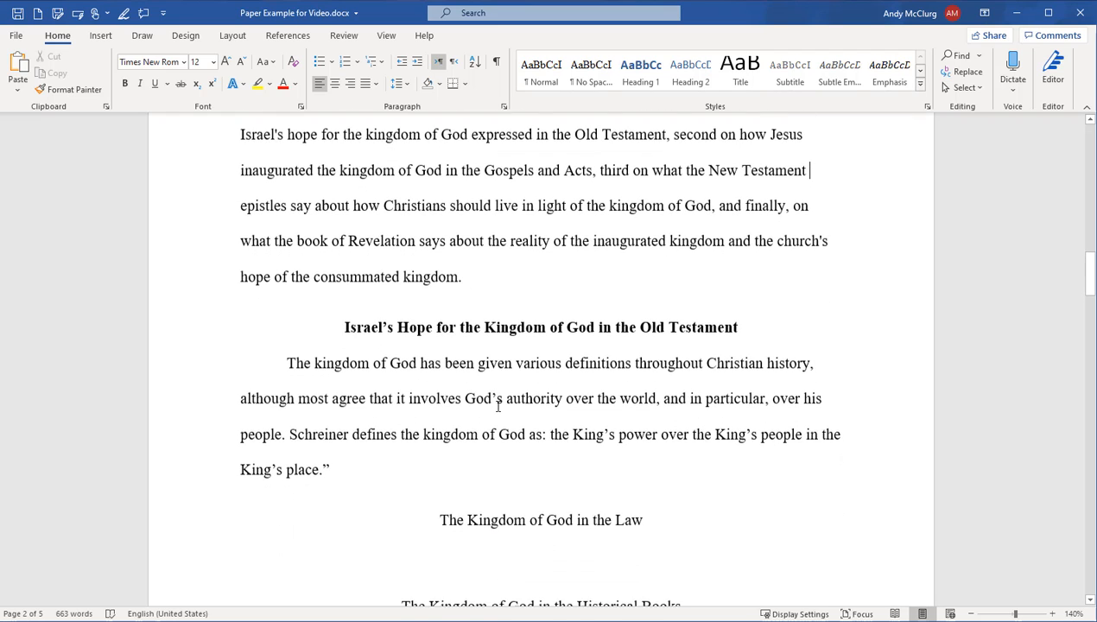
pyautogui.scroll(-1, 456, 394)
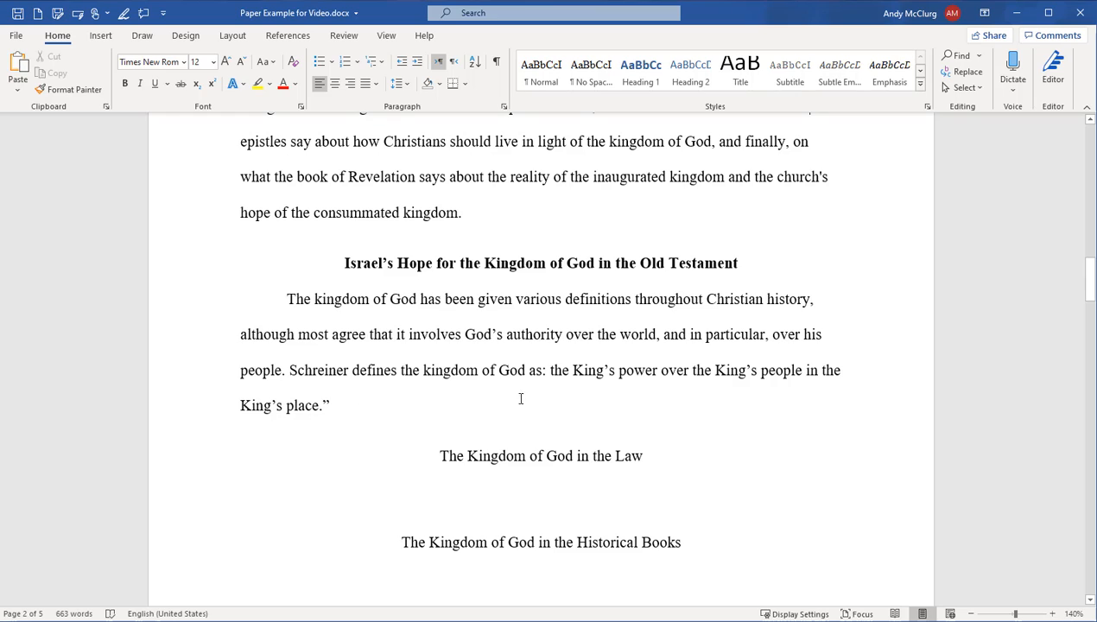
pyautogui.click(550, 370)
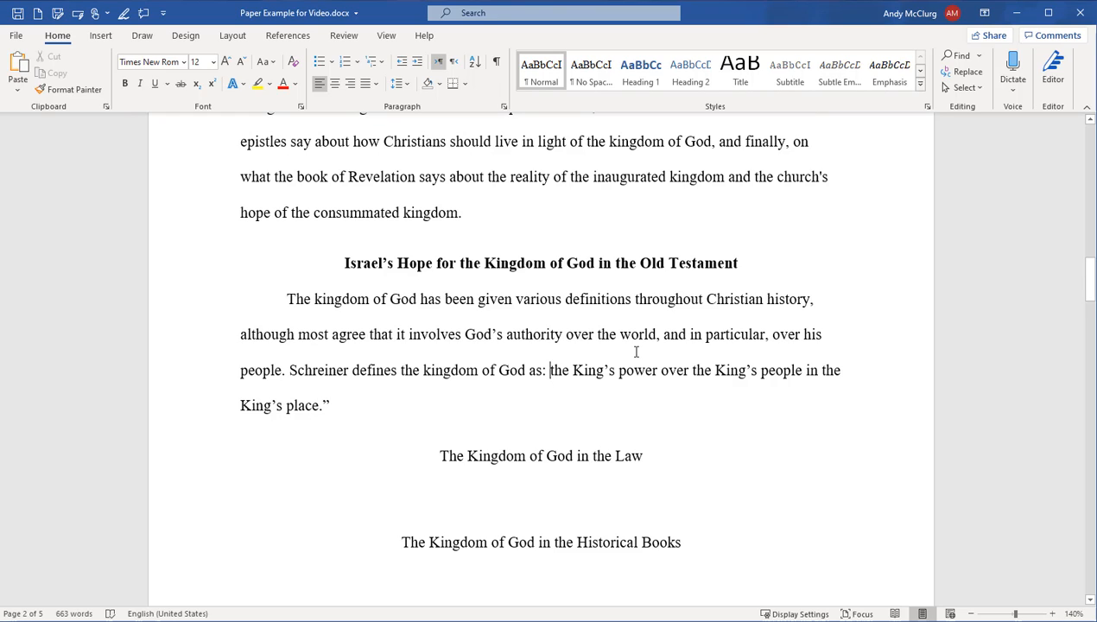
pyautogui.write('"')
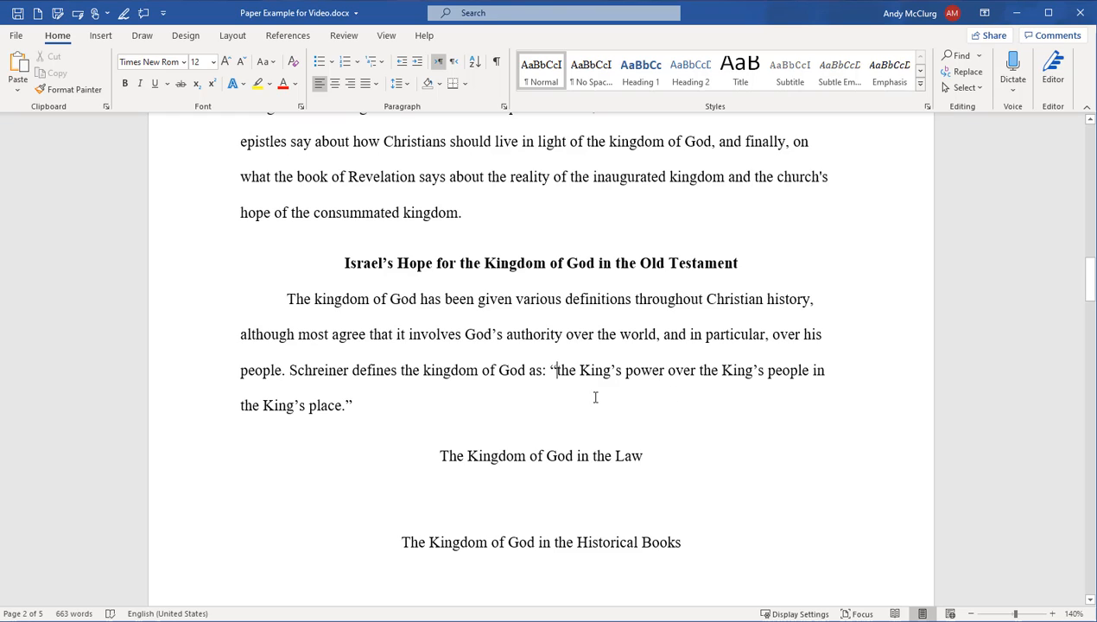
pyautogui.click(369, 399)
# Insert a comma between "Wheaton" and "IL" in the last bibliography entry.
pyautogui.scroll(-6, 447, 381)
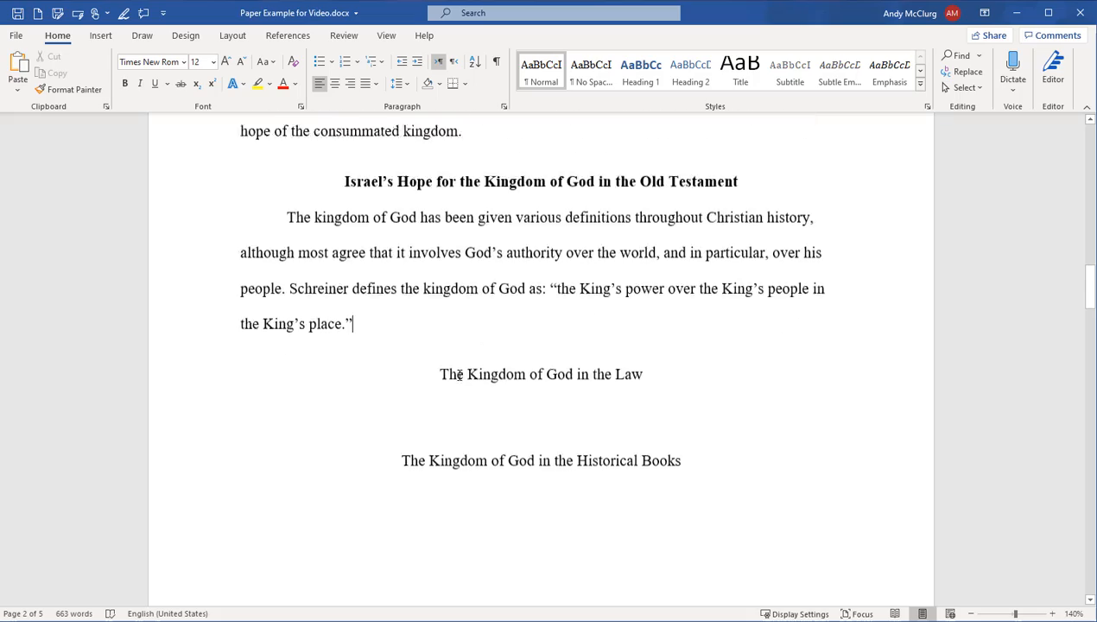
pyautogui.scroll(-15, 480, 355)
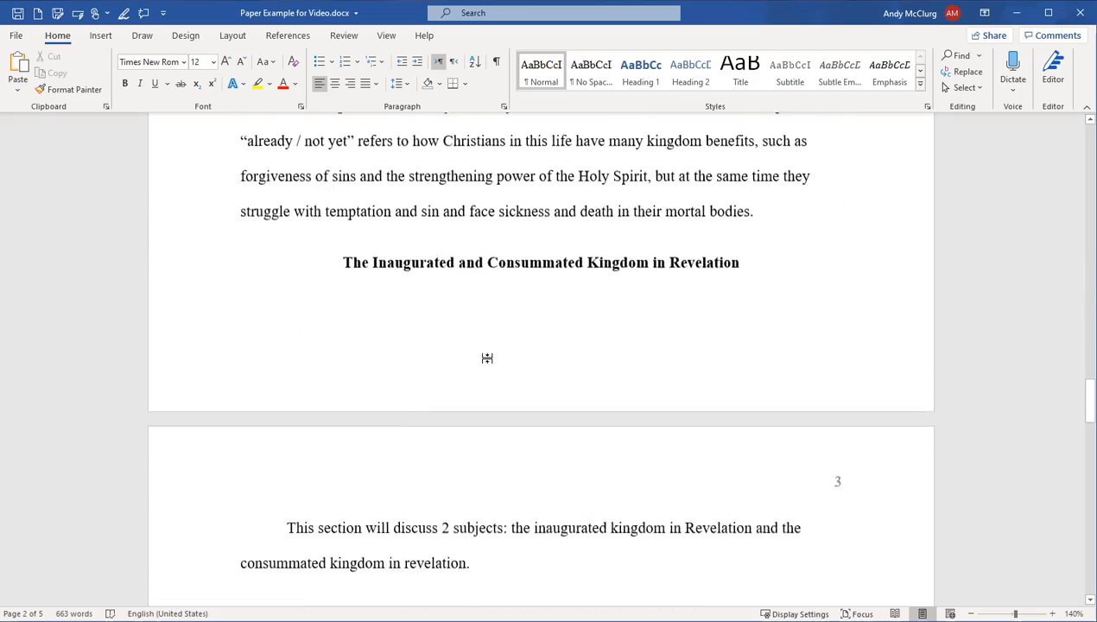
pyautogui.scroll(-12, 495, 345)
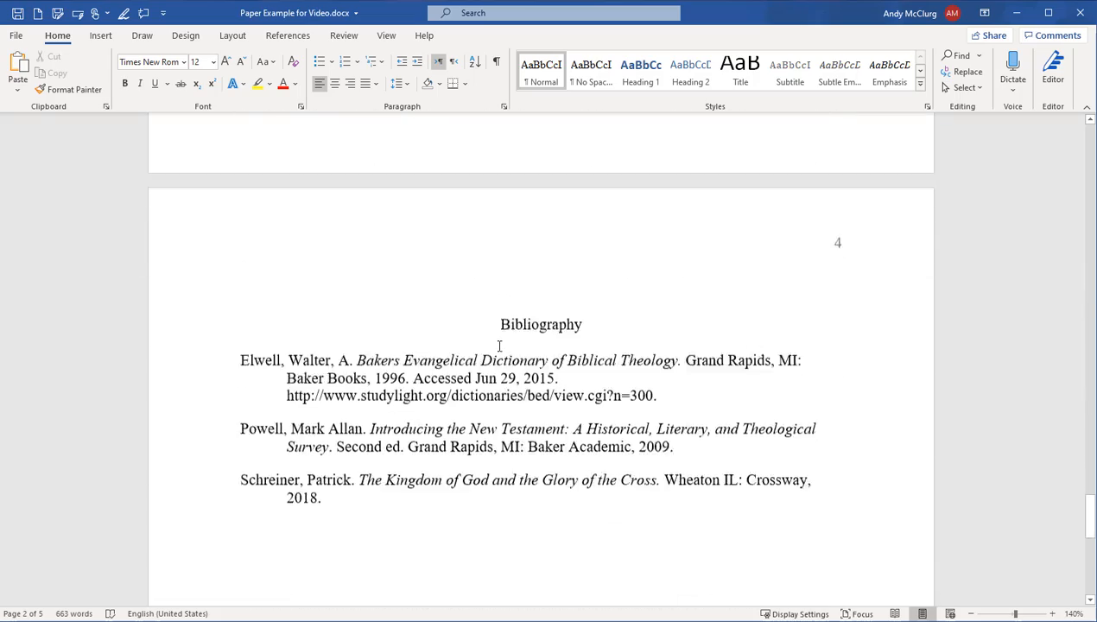
pyautogui.click(495, 335)
pyautogui.scroll(1, 466, 325)
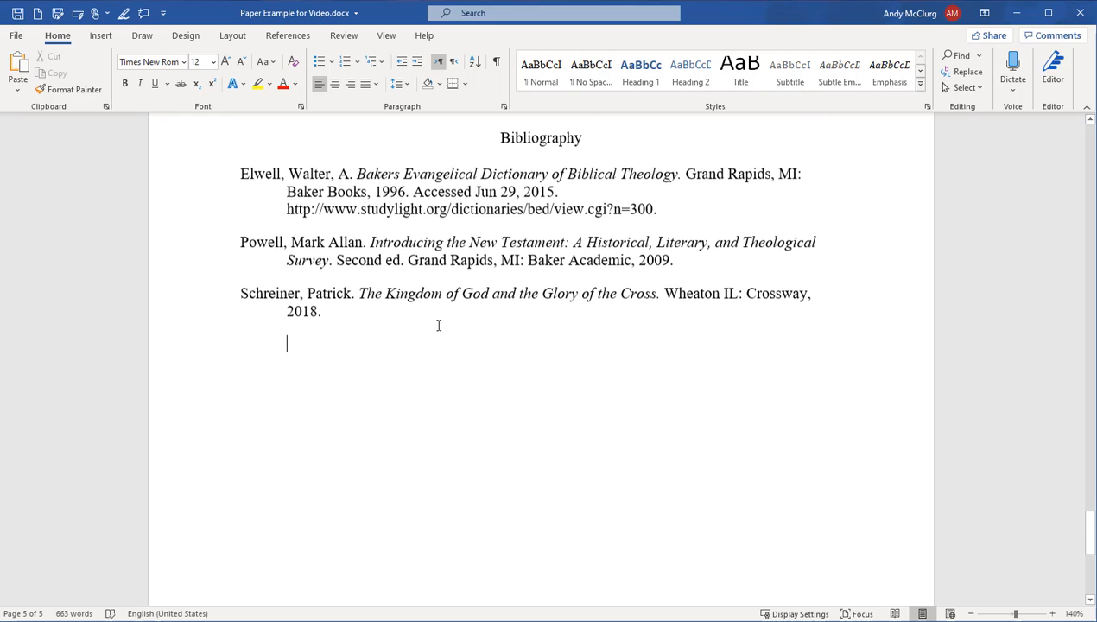
pyautogui.click(294, 311)
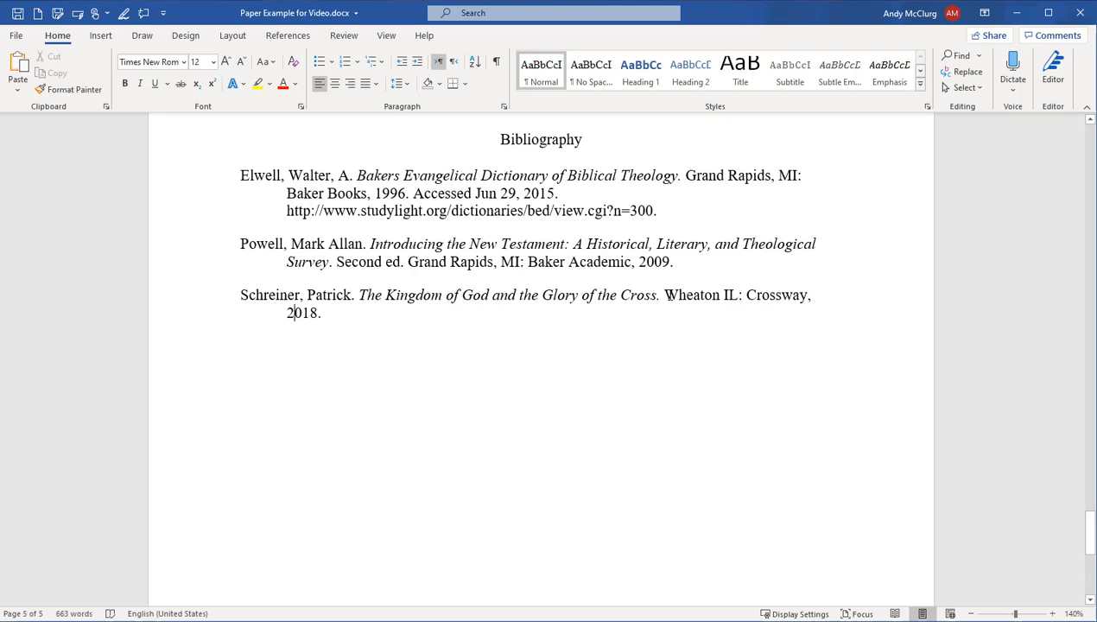
pyautogui.moveTo(665, 296); pyautogui.dragTo(736, 294)
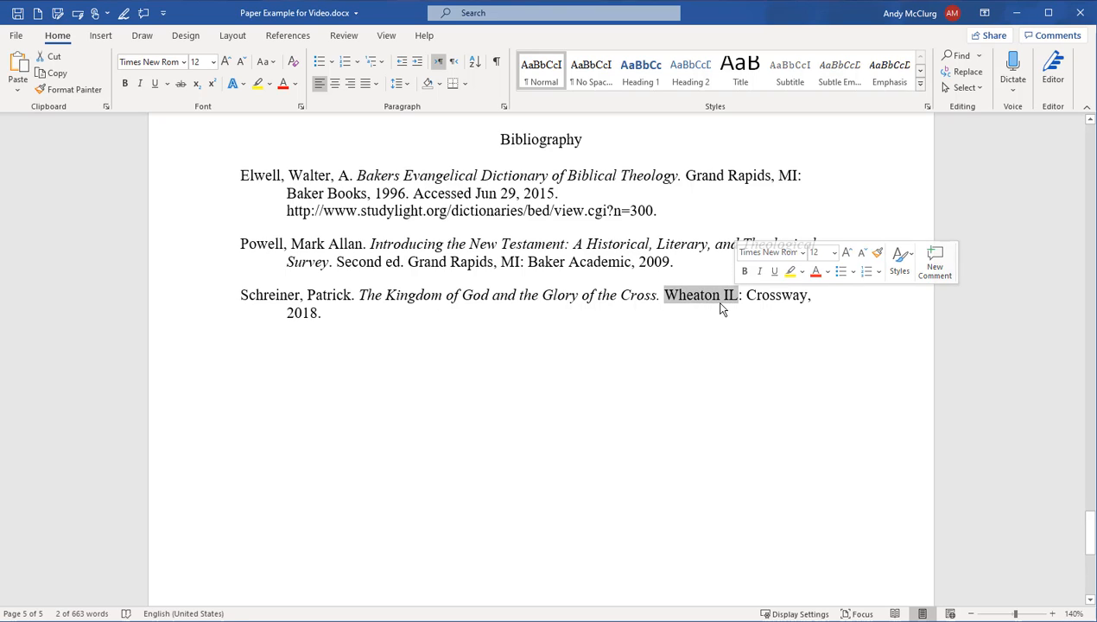
pyautogui.click(721, 299)
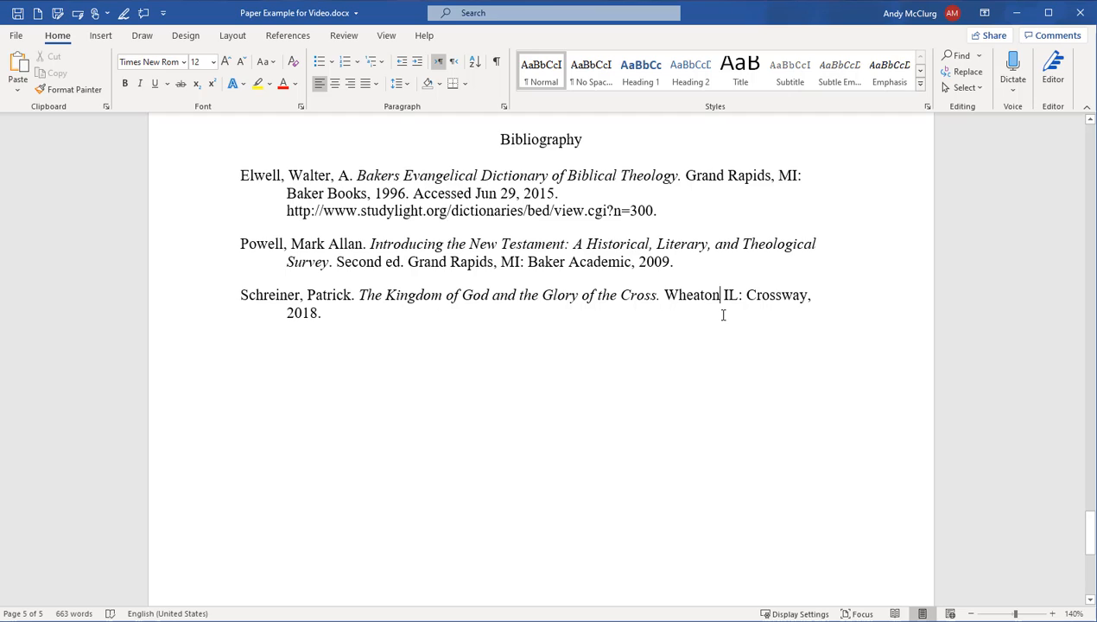
pyautogui.write(',')
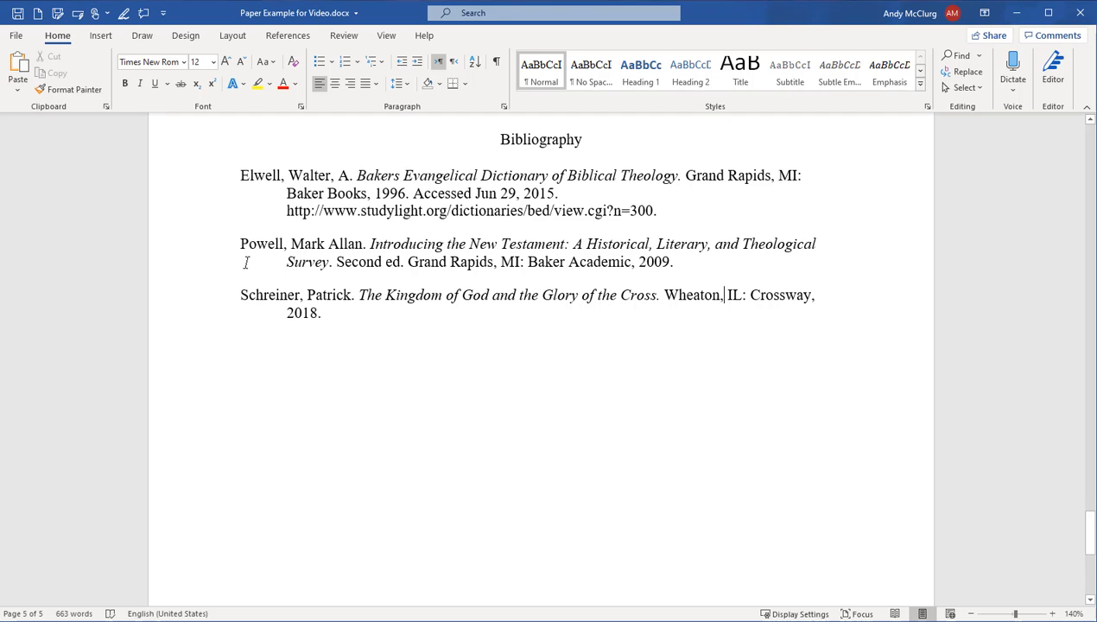
# Copy the whole bibliography entry for The Kingdom of God and the Glory of the Cross.
pyautogui.moveTo(242, 294); pyautogui.dragTo(309, 304)
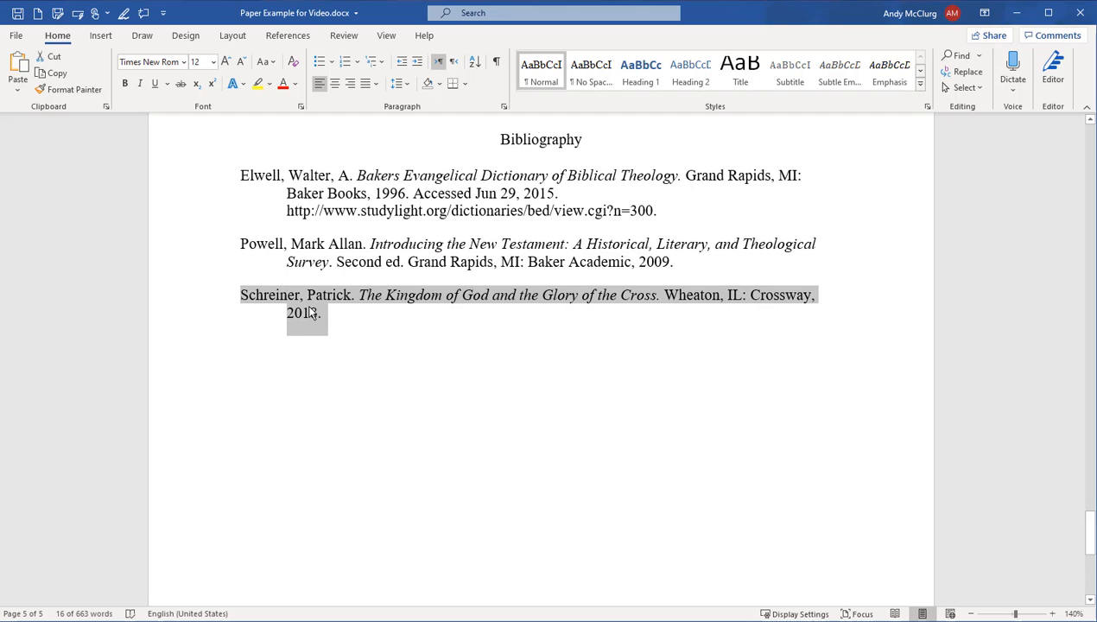
pyautogui.rightClick(311, 317)
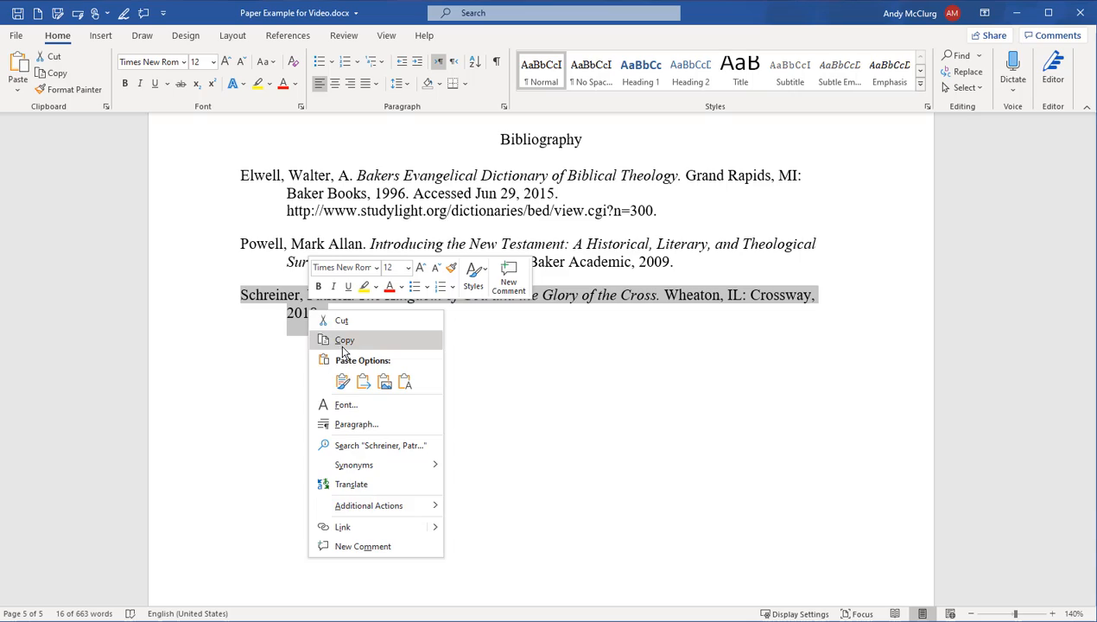
pyautogui.click(338, 340)
# Insert a footnote directly after the closing quotation mark of "the King's place." in the Old Testament section.
pyautogui.scroll(3, 397, 345)
pyautogui.scroll(15, 405, 335)
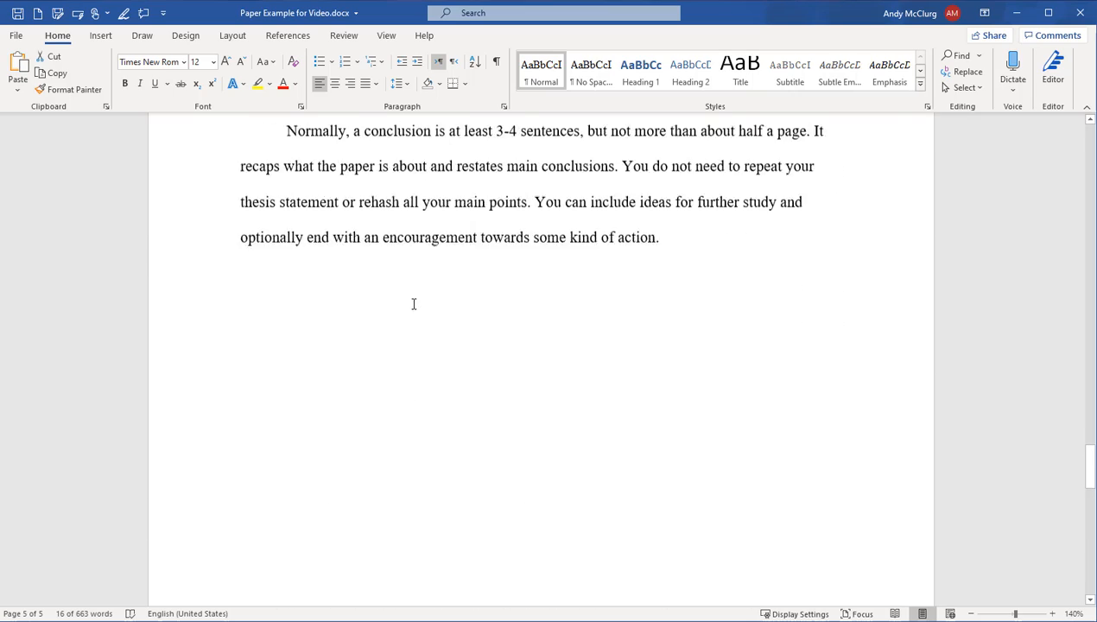
pyautogui.scroll(15, 415, 296)
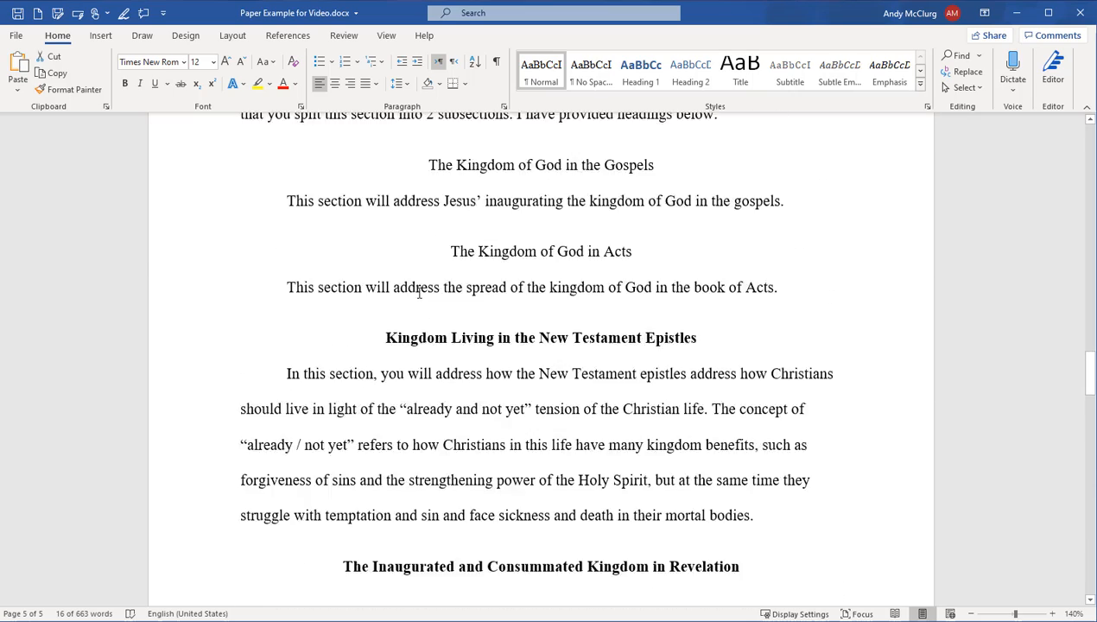
pyautogui.scroll(12, 414, 311)
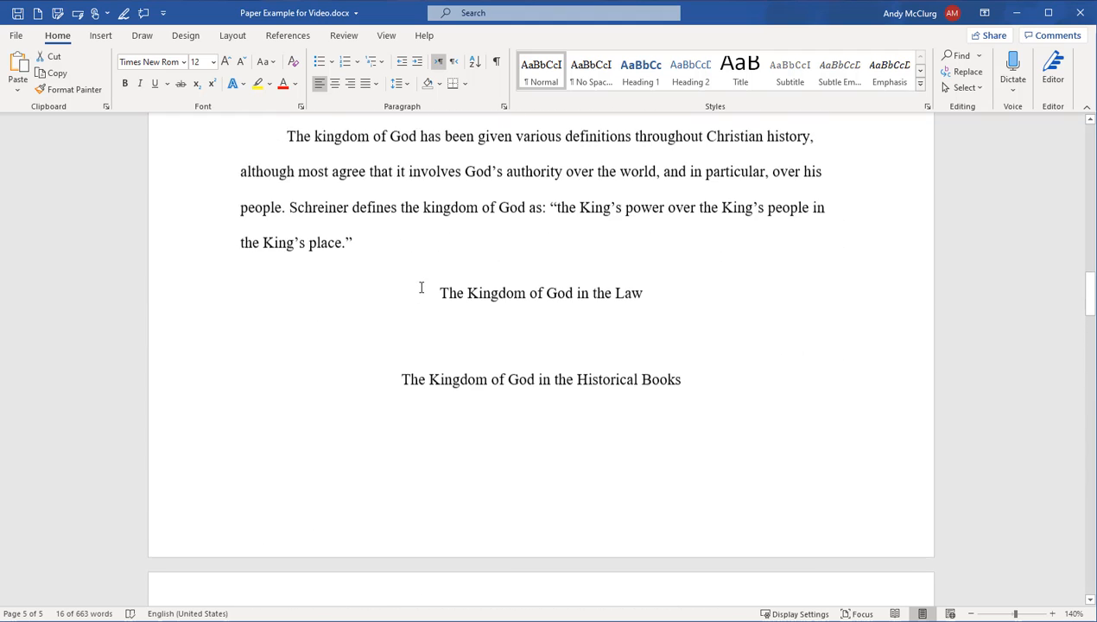
pyautogui.click(367, 366)
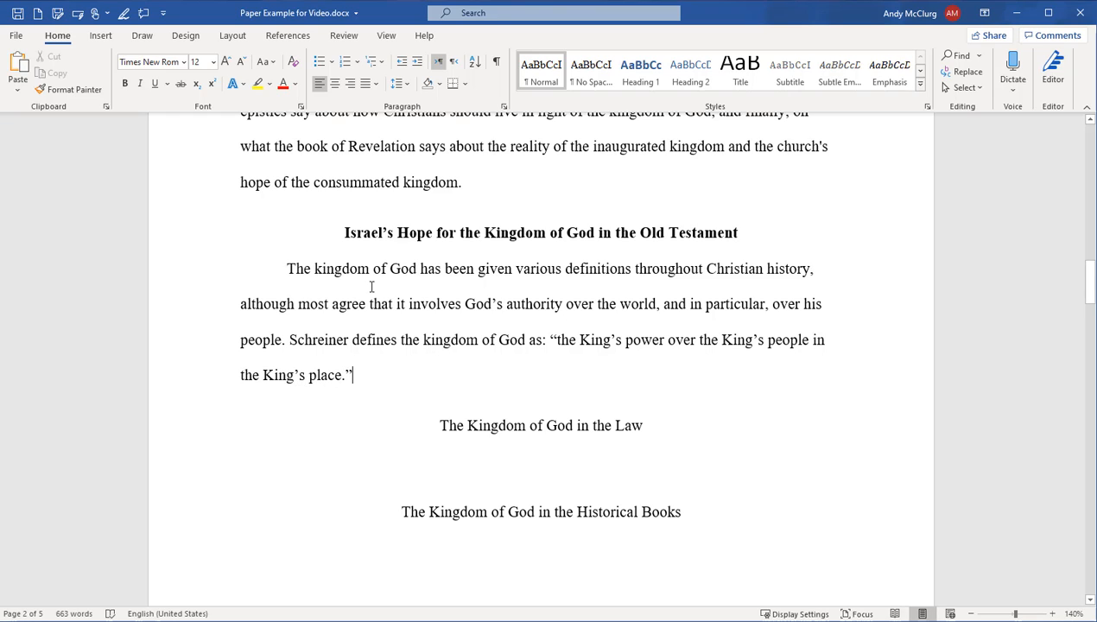
pyautogui.click(290, 36)
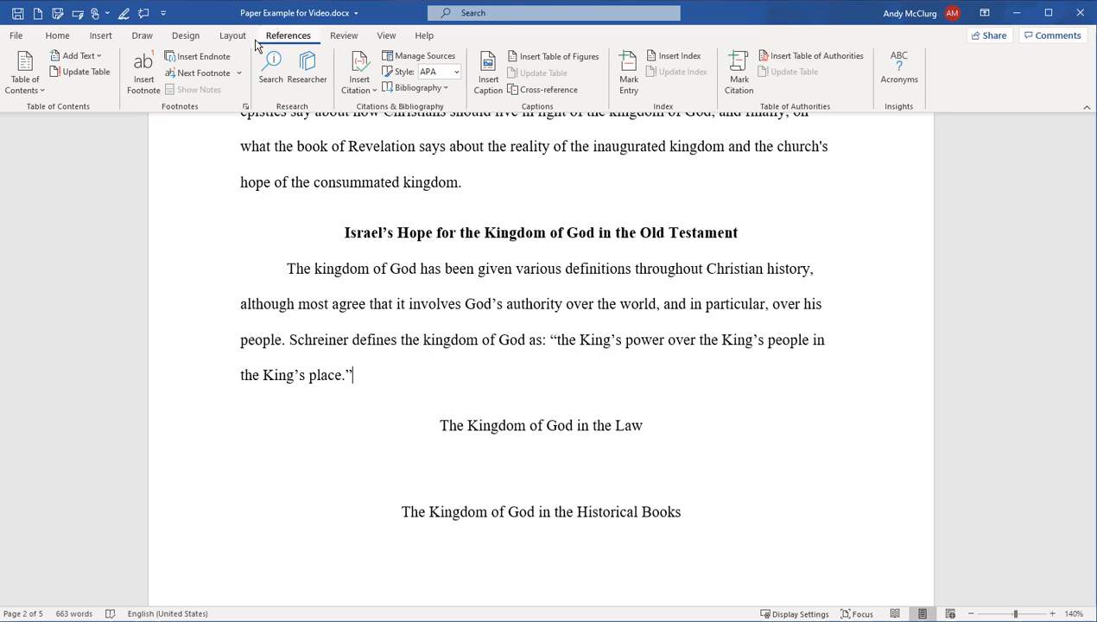
pyautogui.click(143, 82)
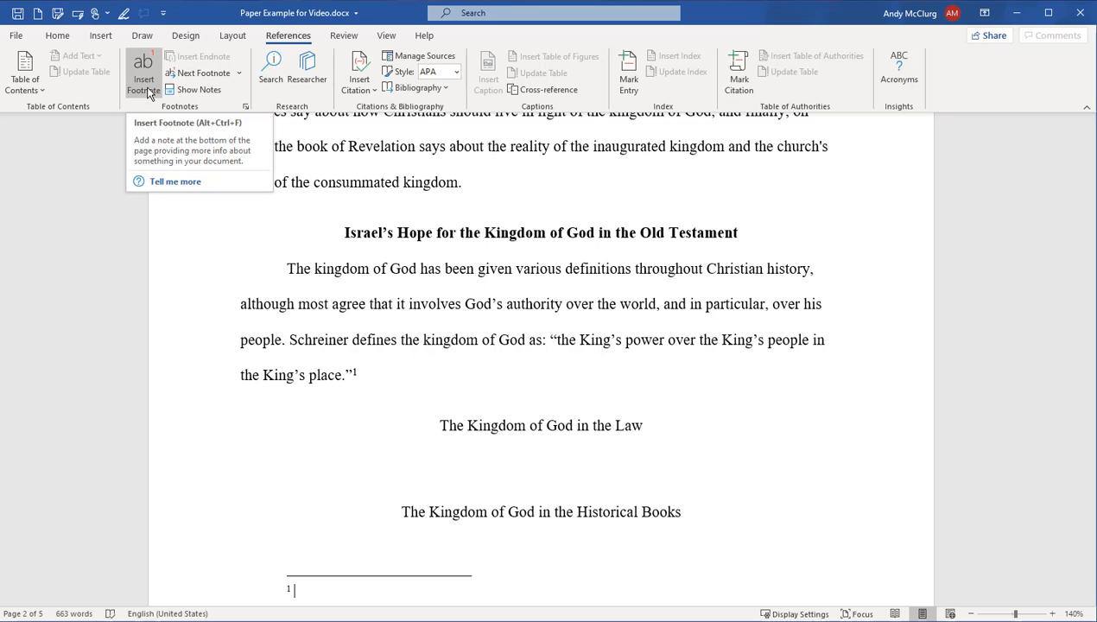
# Paste the copied bibliography entry into the empty footnote 1 using the Merge Formatting option.
pyautogui.scroll(-3, 278, 385)
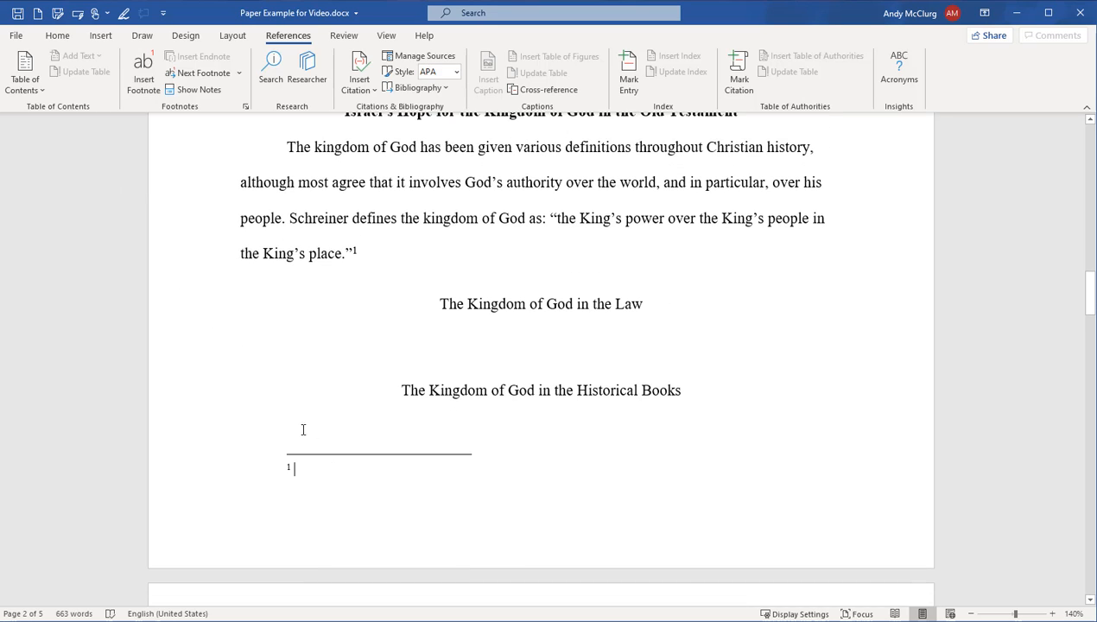
pyautogui.scroll(2, 302, 416)
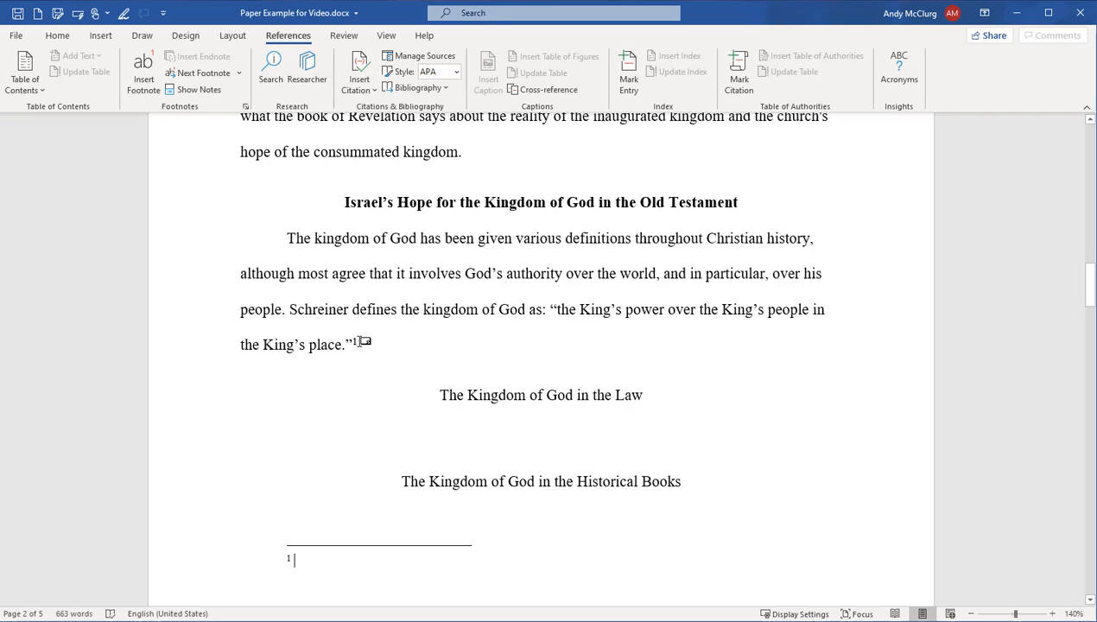
pyautogui.click(361, 343)
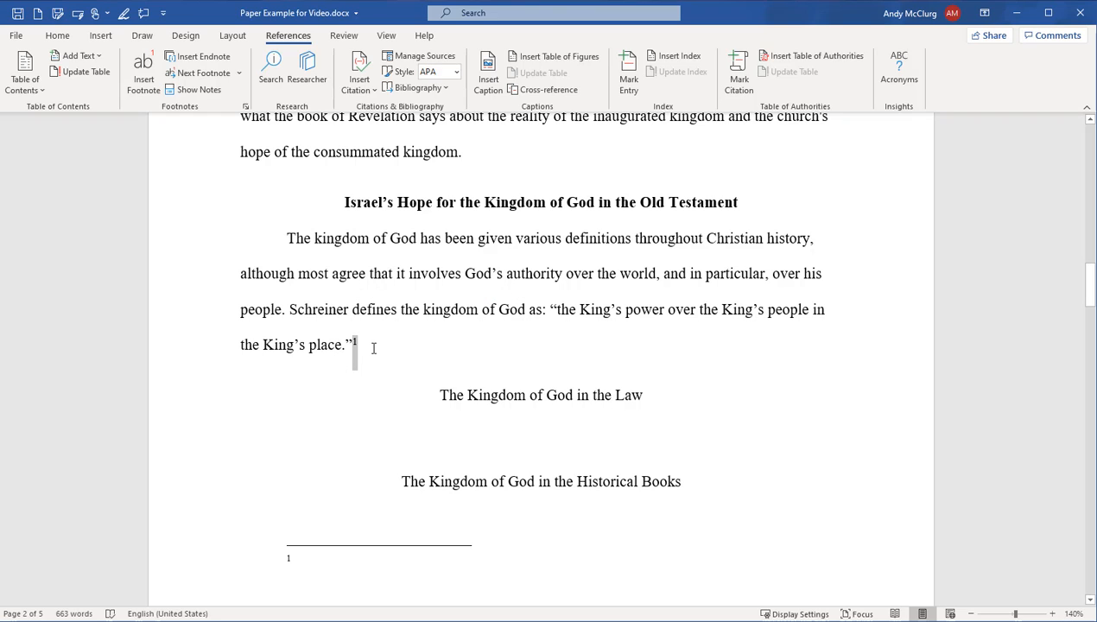
pyautogui.click(373, 348)
pyautogui.click(299, 560)
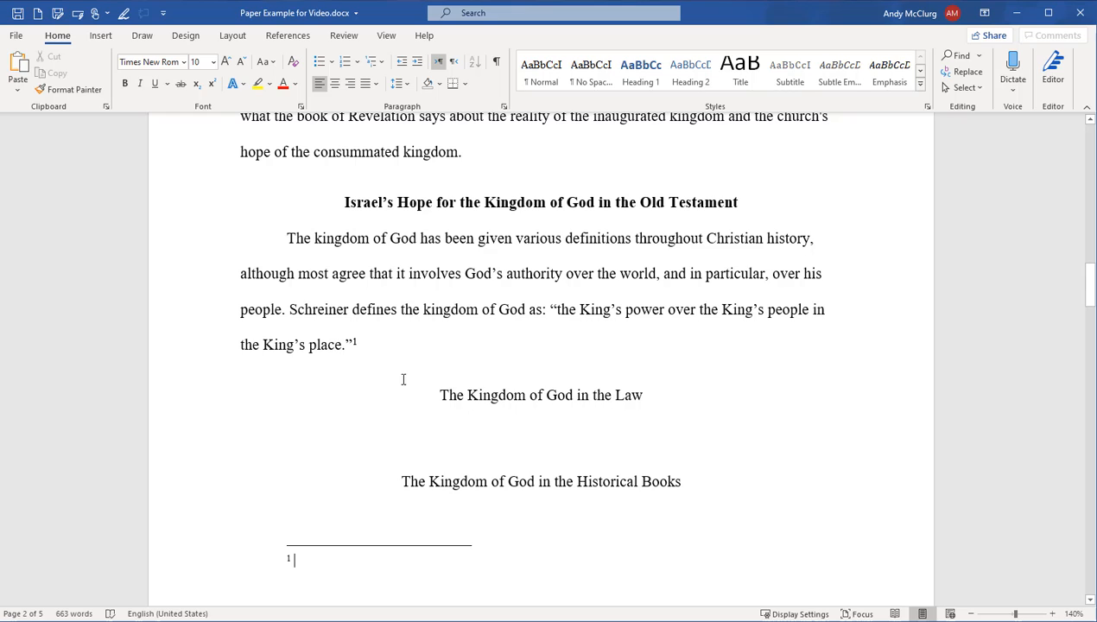
pyautogui.rightClick(303, 558)
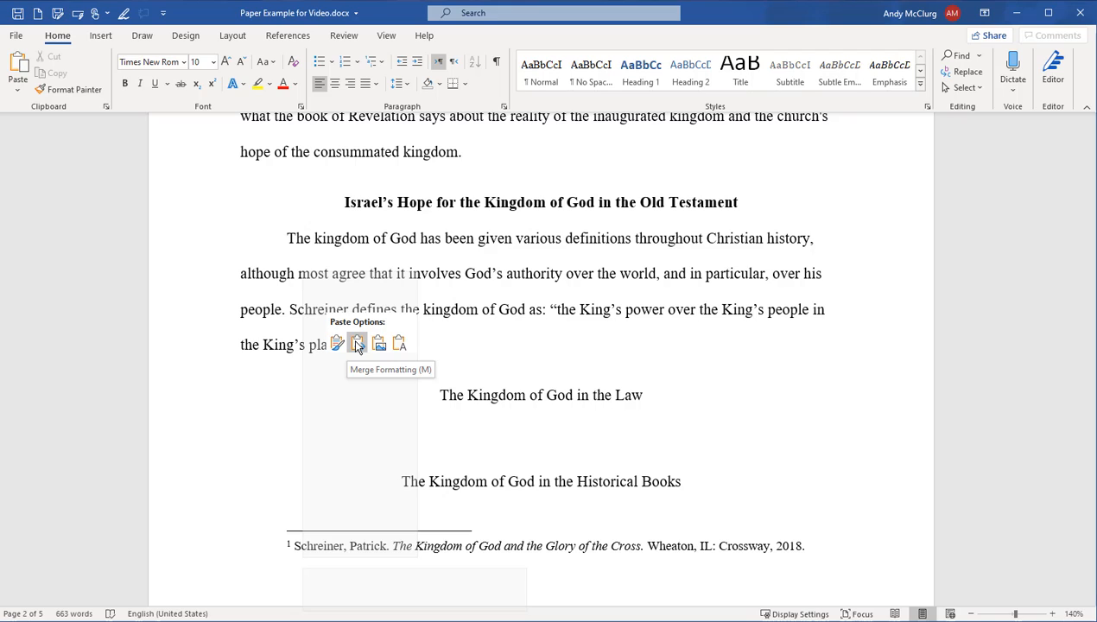
pyautogui.click(357, 344)
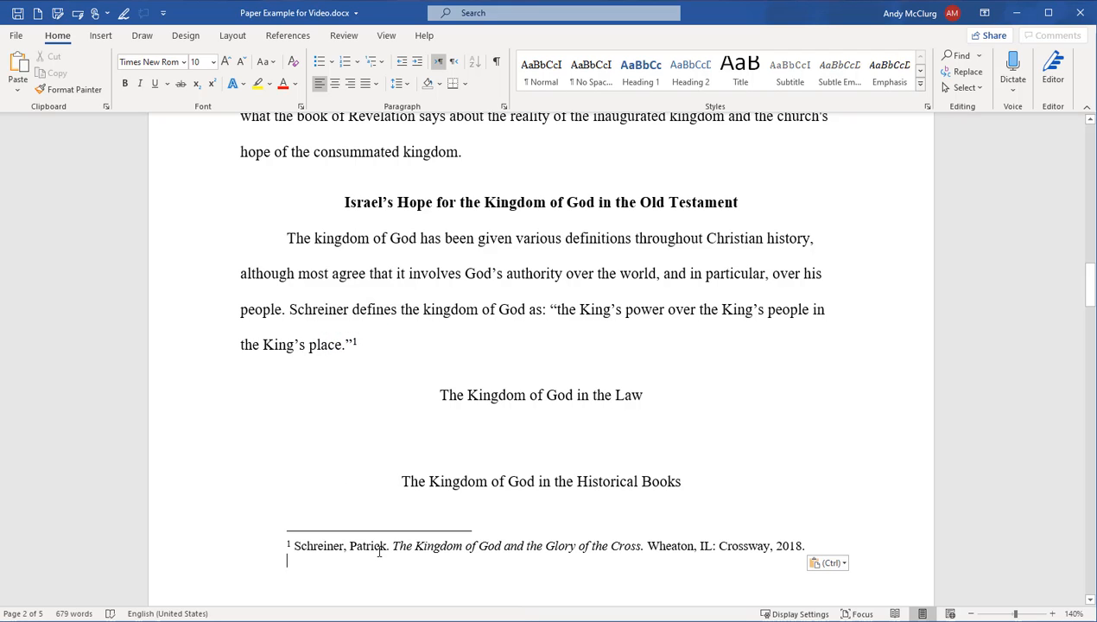
# Remove the blank line after footnote 1 and move the author's surname behind the first name.
pyautogui.press('BackSpace')
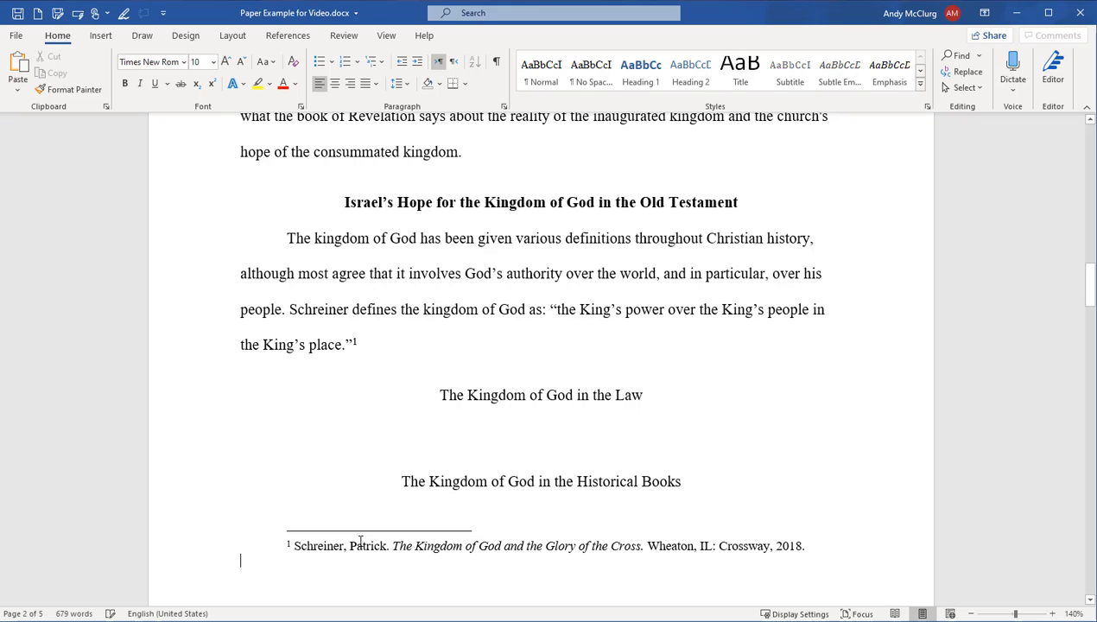
pyautogui.press('BackSpace')
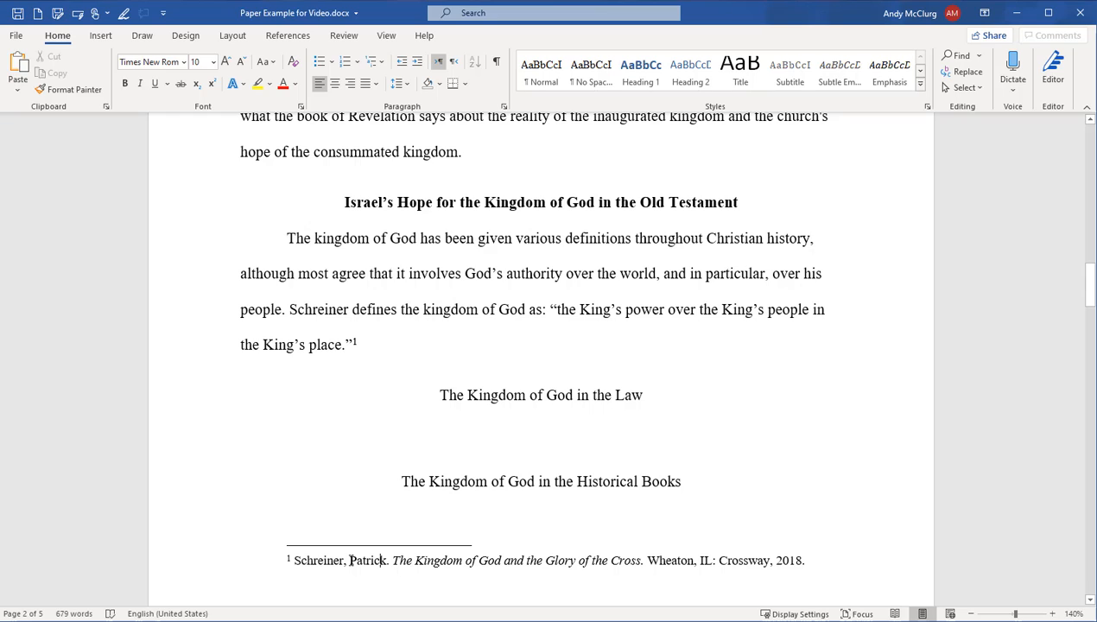
pyautogui.click(350, 560)
pyautogui.moveTo(294, 562); pyautogui.dragTo(352, 560)
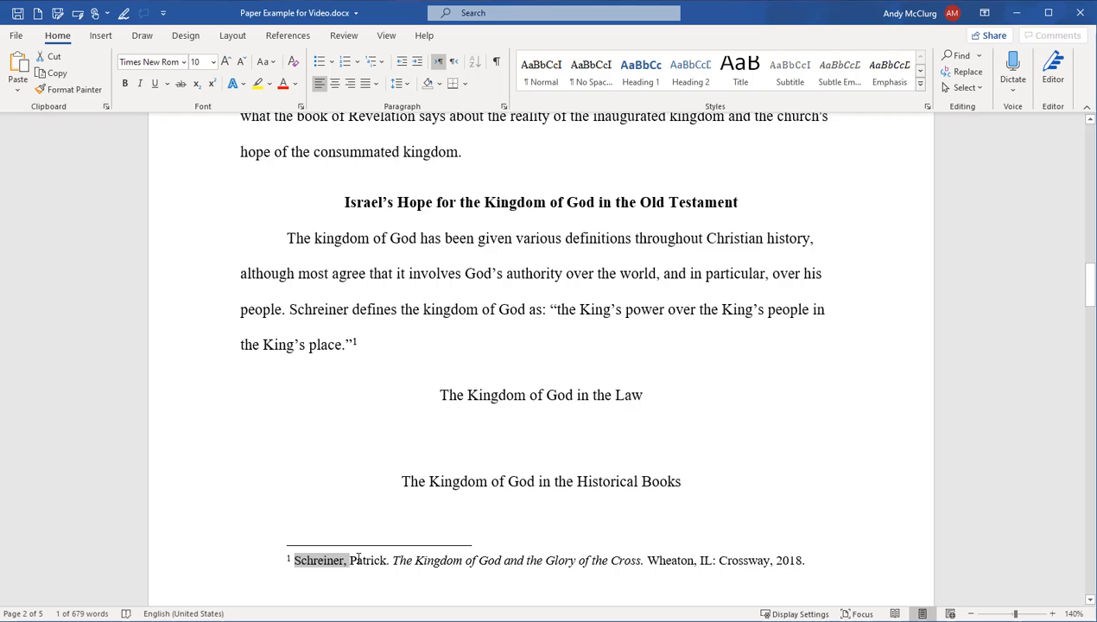
pyautogui.press('Delete')
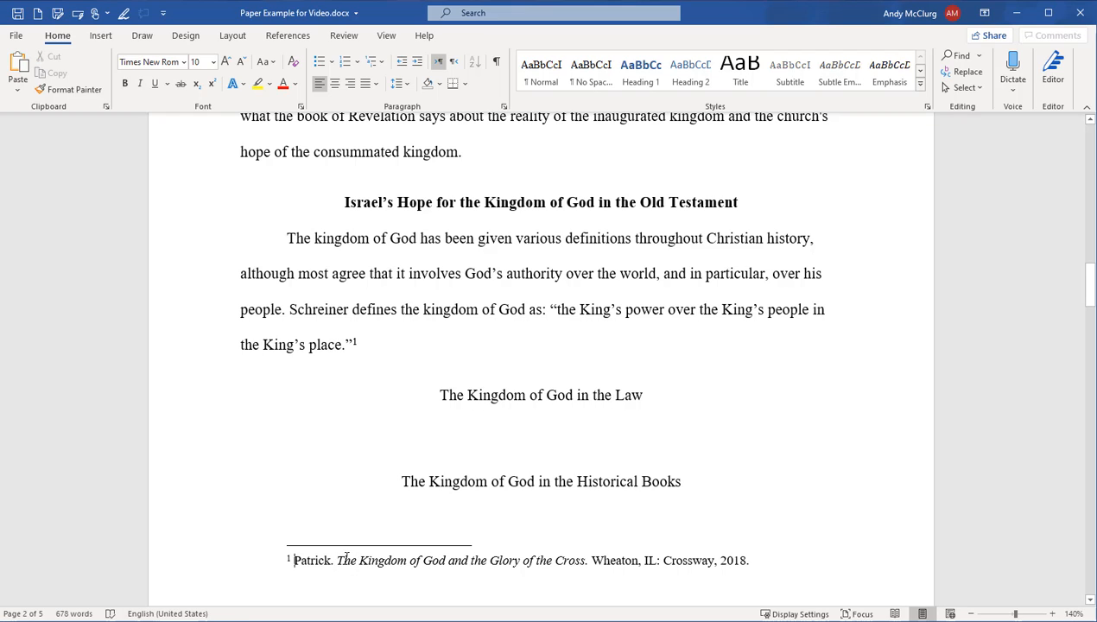
pyautogui.click(334, 560)
pyautogui.press('BackSpace')
pyautogui.hotkey('ctrl', 'v')
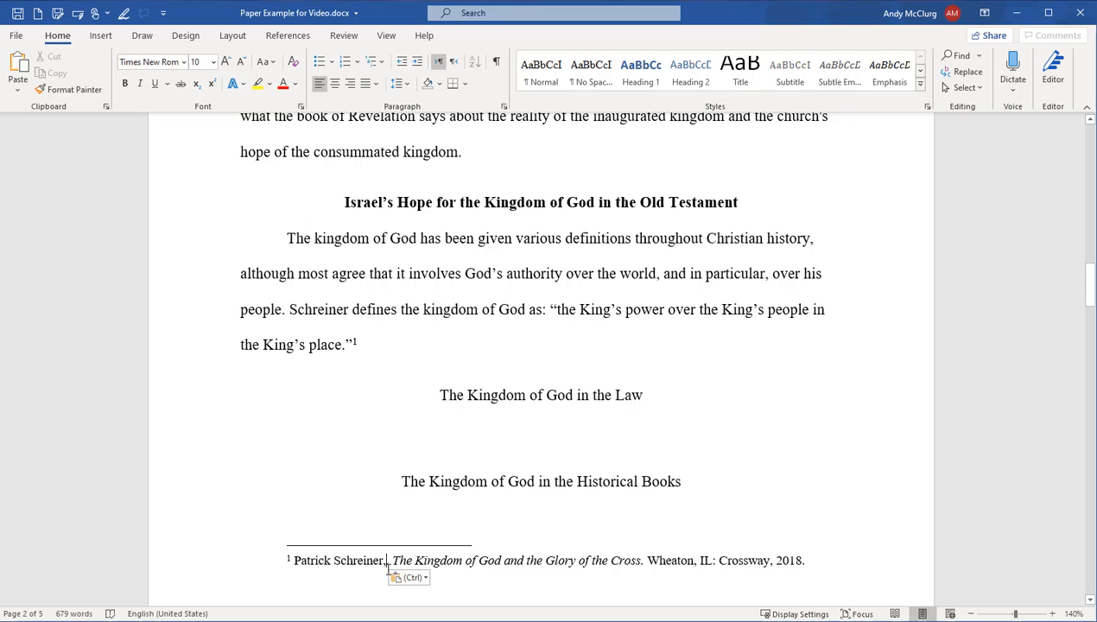
# Put a comma directly after the author's name in footnote 1 and leave out the extra space.
pyautogui.press('BackSpace')
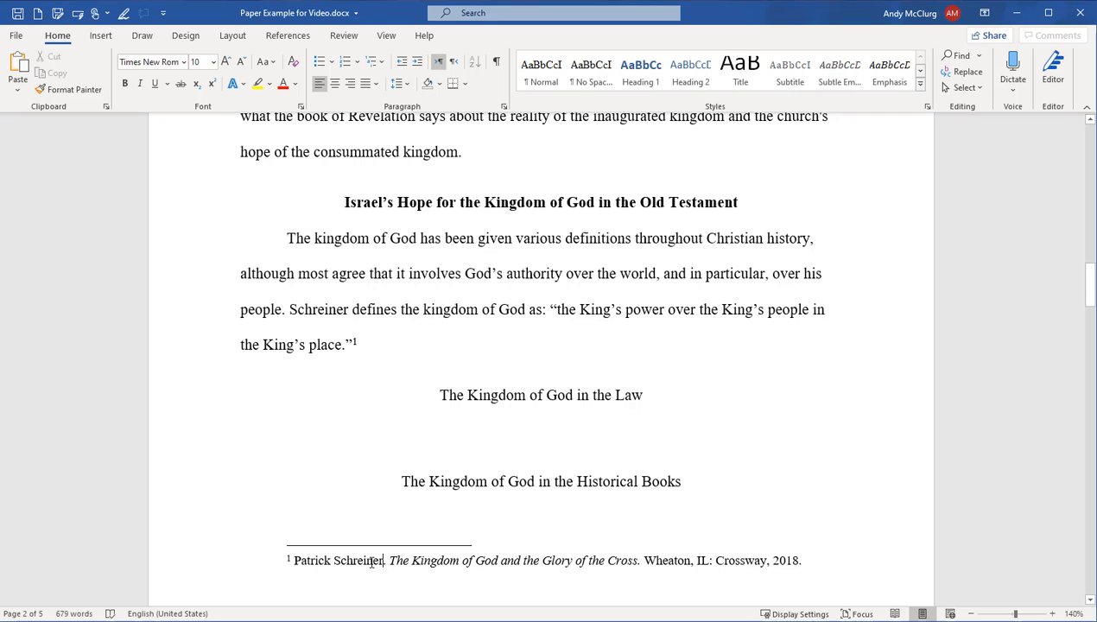
pyautogui.write('.')
pyautogui.press('BackSpace')
pyautogui.write(',')
# Replace the period after the book title in footnote 1 with a non-italic opening parenthesis before "Wheaton".
pyautogui.click(643, 559)
pyautogui.press('BackSpace')
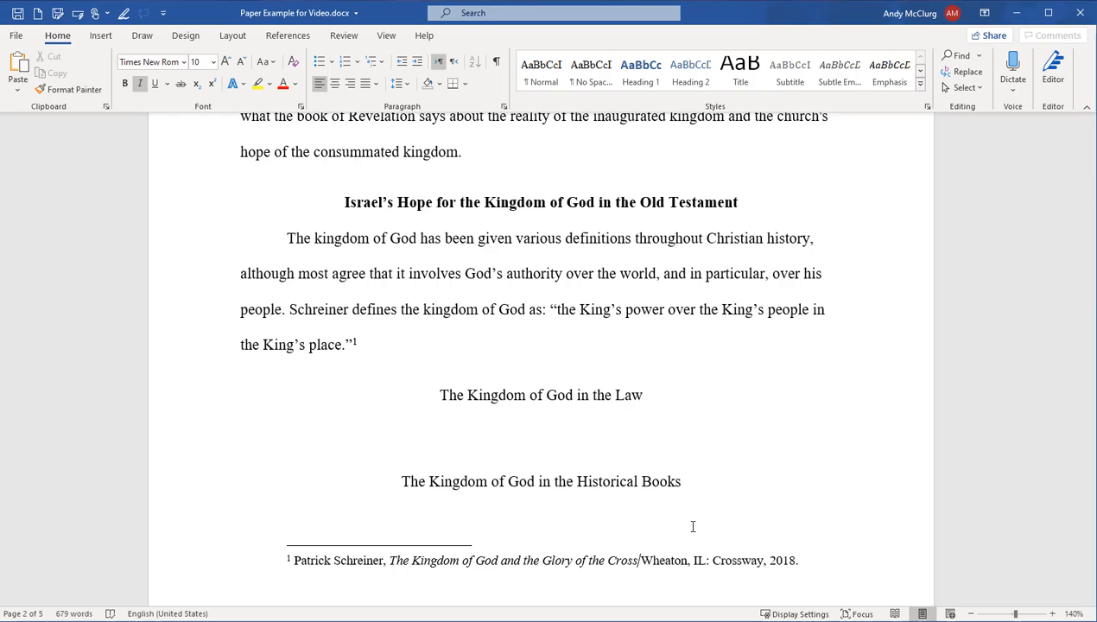
pyautogui.hotkey('ctrl', 'i')
pyautogui.write('(')
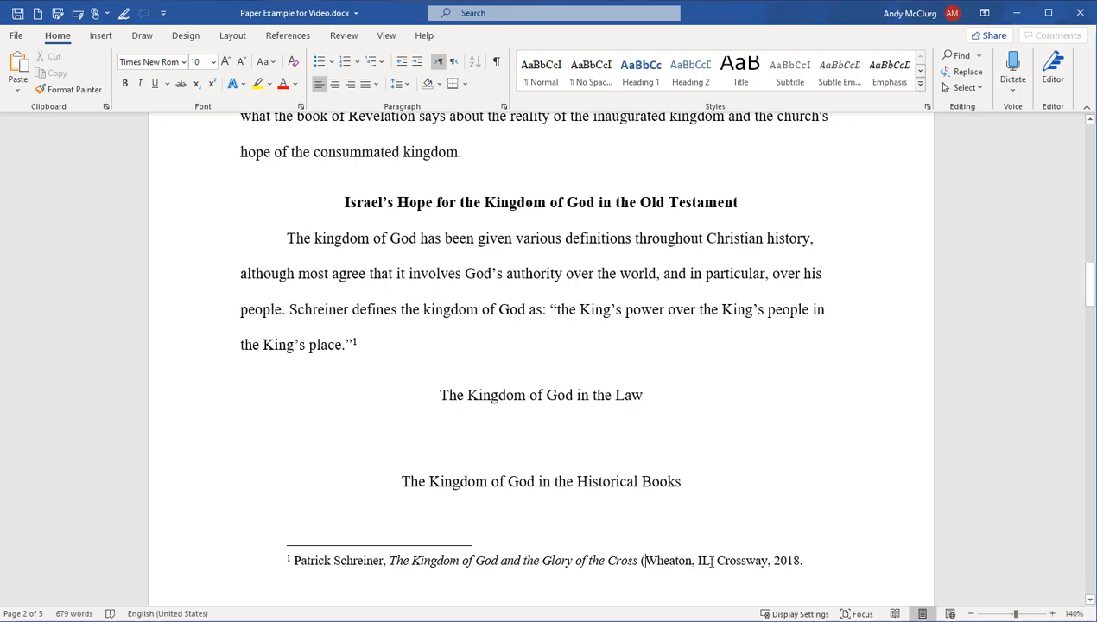
# Close the parenthesis after 2018 in footnote 1 and add a comma and the page number 17.
pyautogui.click(803, 561)
pyautogui.write(')')
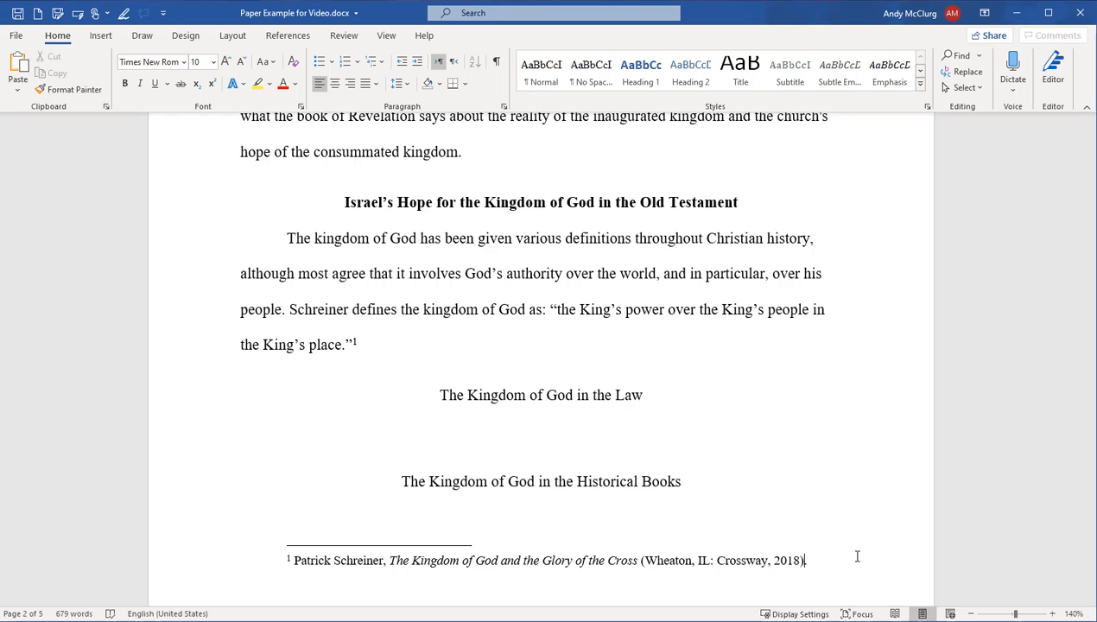
pyautogui.write(', ')
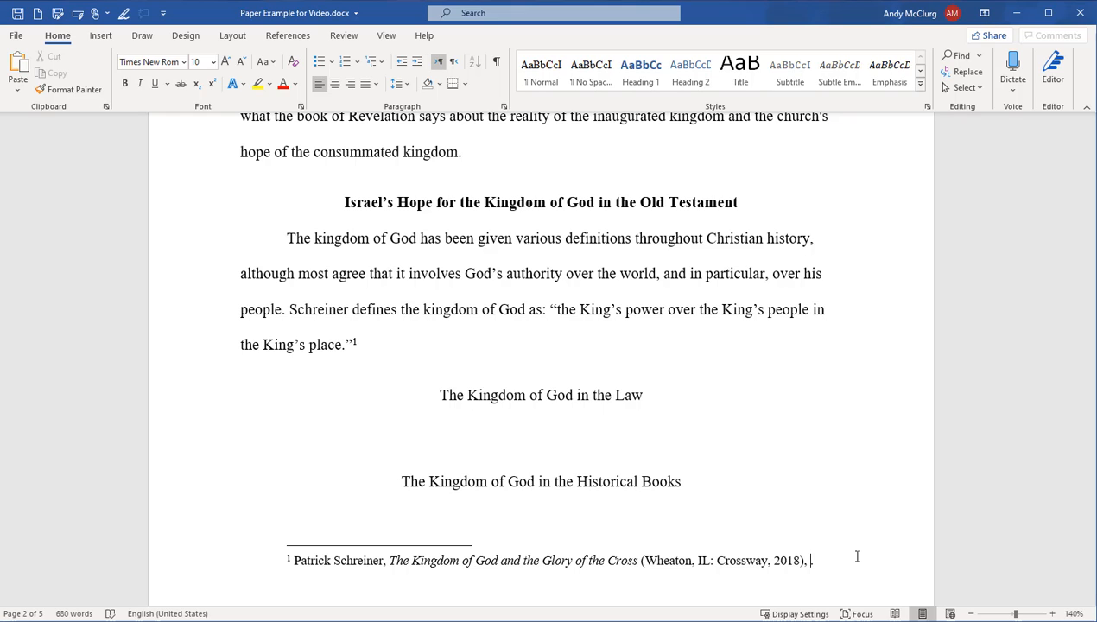
pyautogui.write('17')
# Examine the periods after the author's name and the title in the last bibliography entry, and compare them with footnote 1.
pyautogui.scroll(-1, 856, 556)
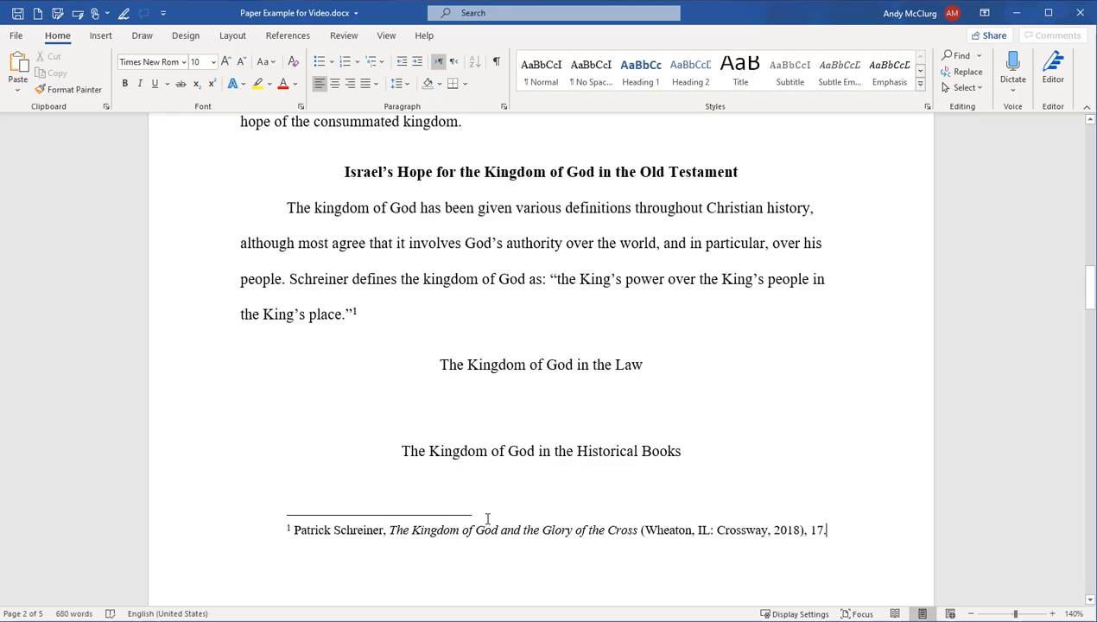
pyautogui.moveTo(1090, 301); pyautogui.dragTo(1089, 529)
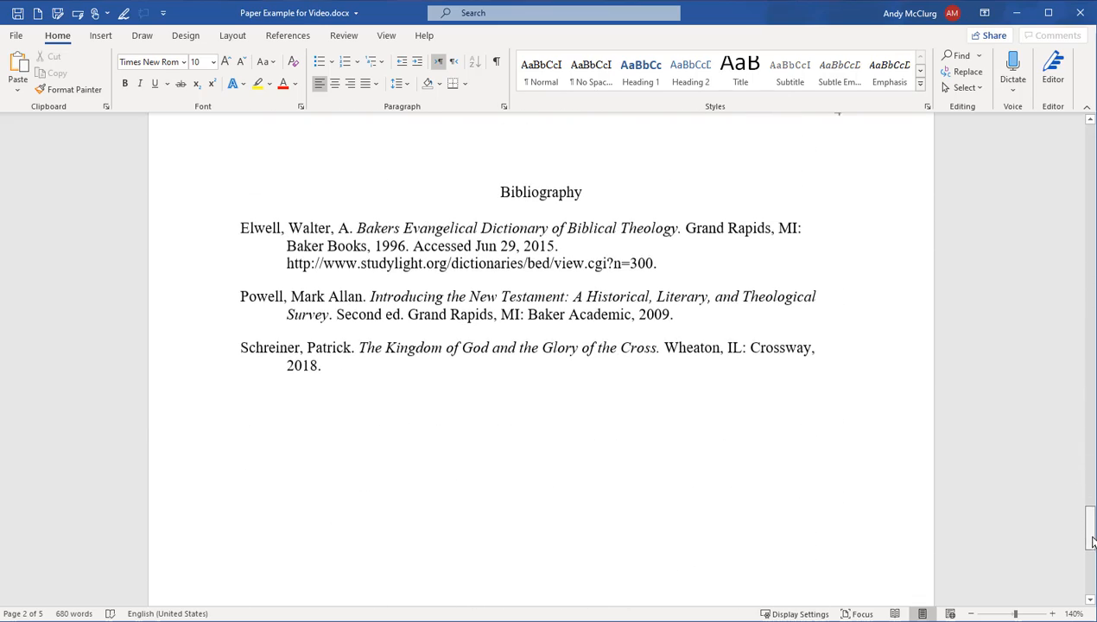
pyautogui.click(528, 406)
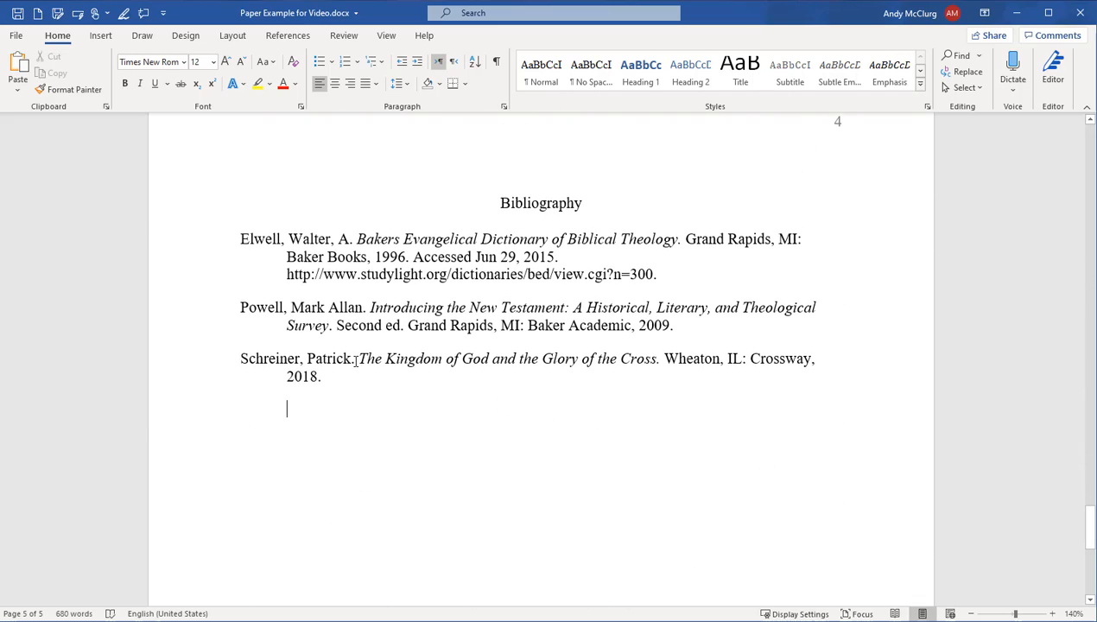
pyautogui.moveTo(356, 360); pyautogui.dragTo(350, 361)
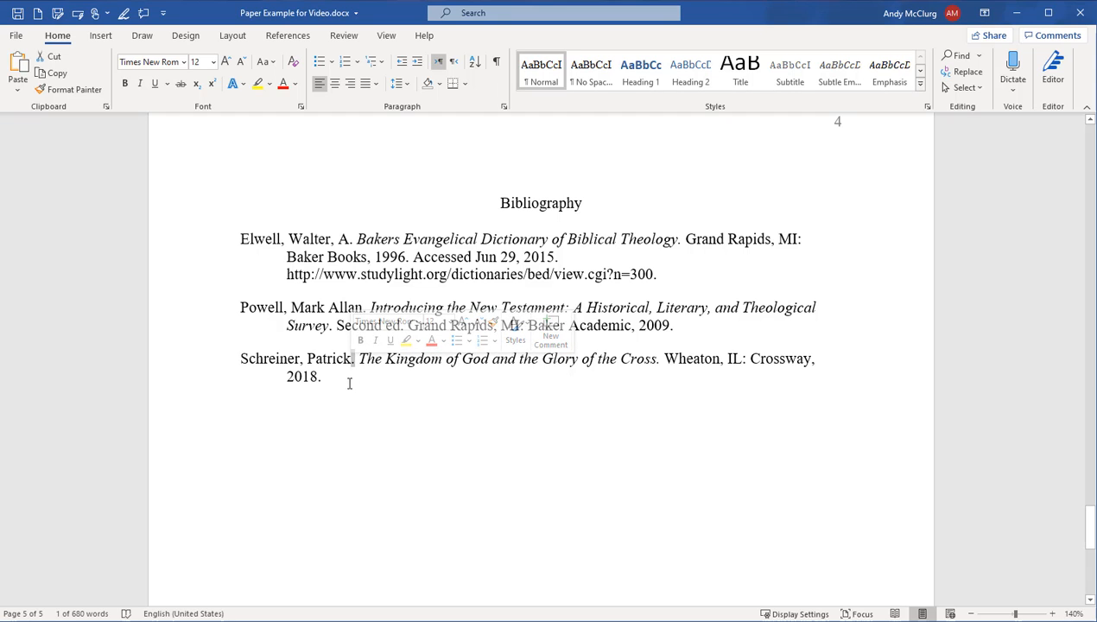
pyautogui.click(351, 365)
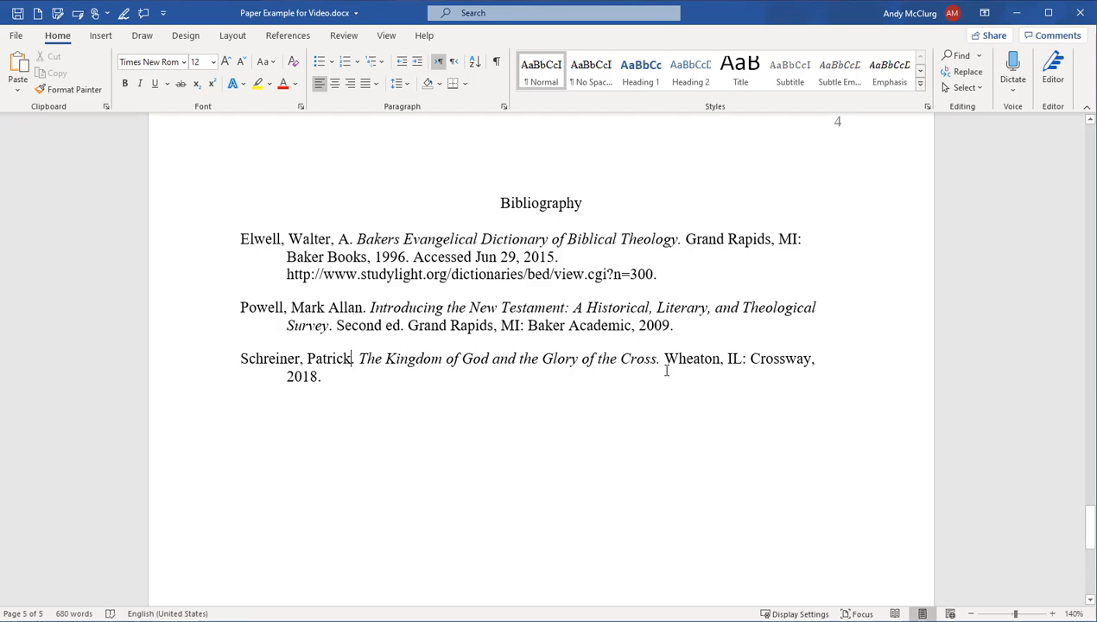
pyautogui.moveTo(656, 364); pyautogui.dragTo(662, 366)
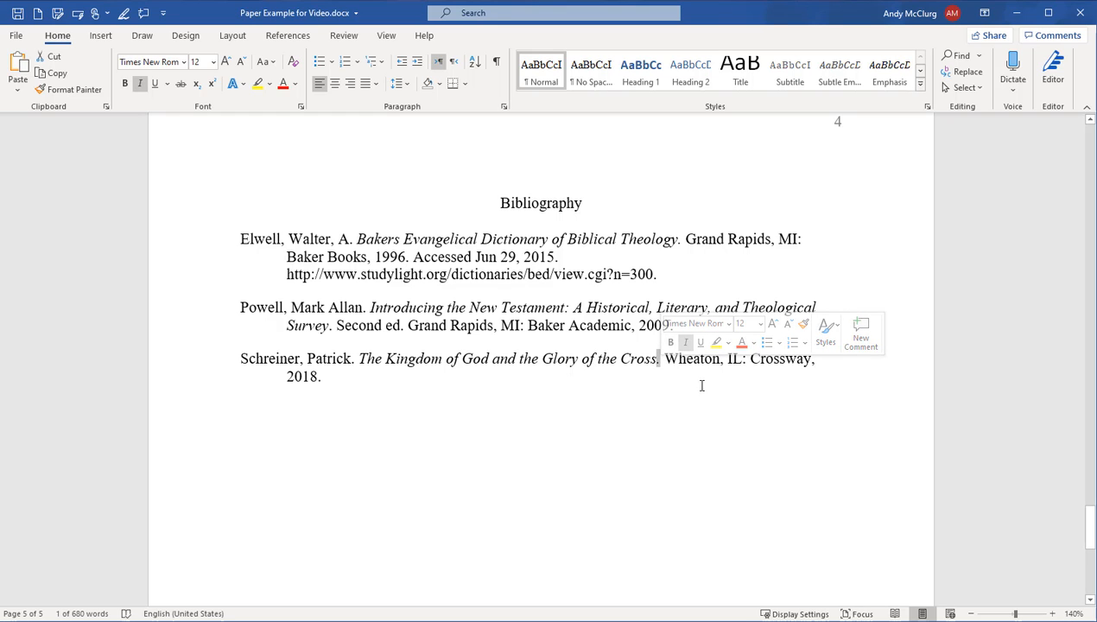
pyautogui.scroll(6, 633, 388)
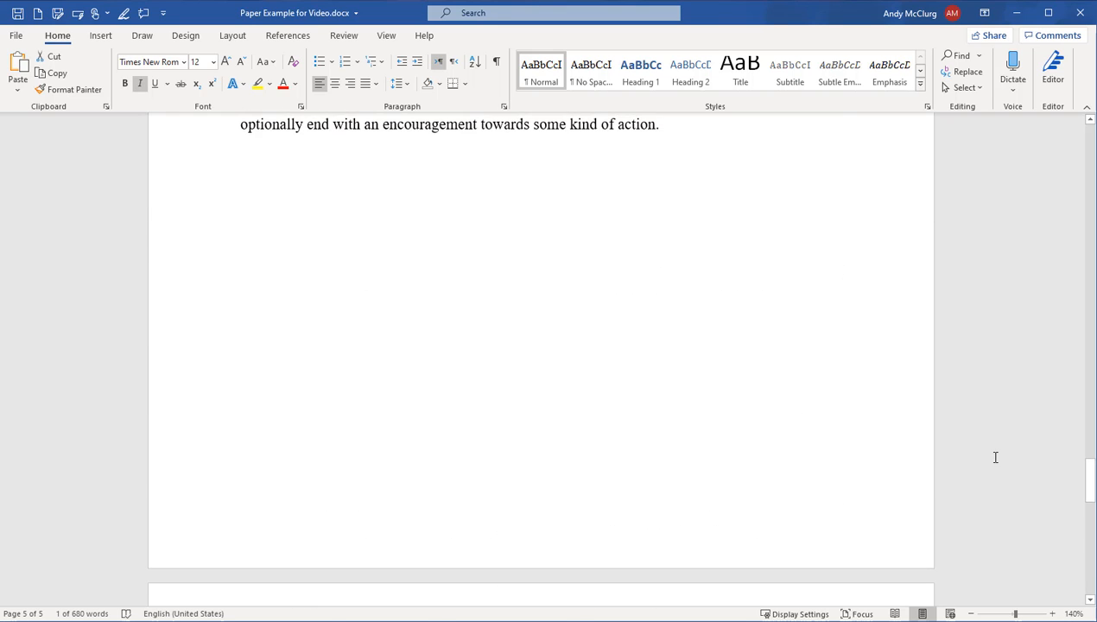
pyautogui.moveTo(1092, 484); pyautogui.dragTo(1090, 311)
pyautogui.click(495, 396)
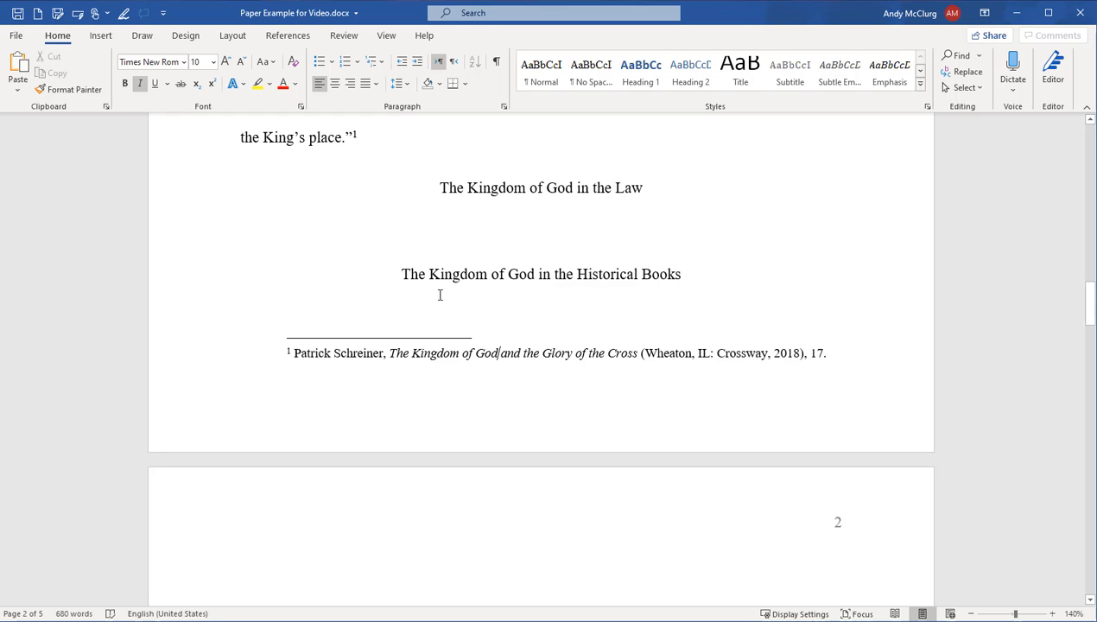
# Write "Dummy stuff need footnote." in the empty paragraph under the heading "The Kingdom of God in the Law".
pyautogui.scroll(1, 553, 267)
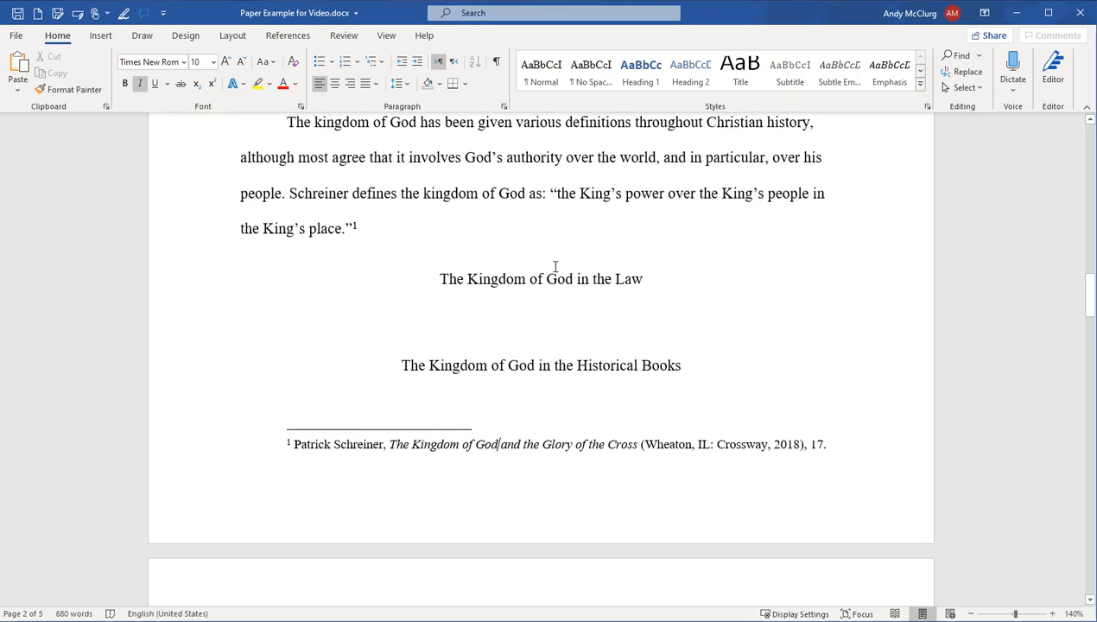
pyautogui.scroll(-1, 560, 263)
pyautogui.click(479, 227)
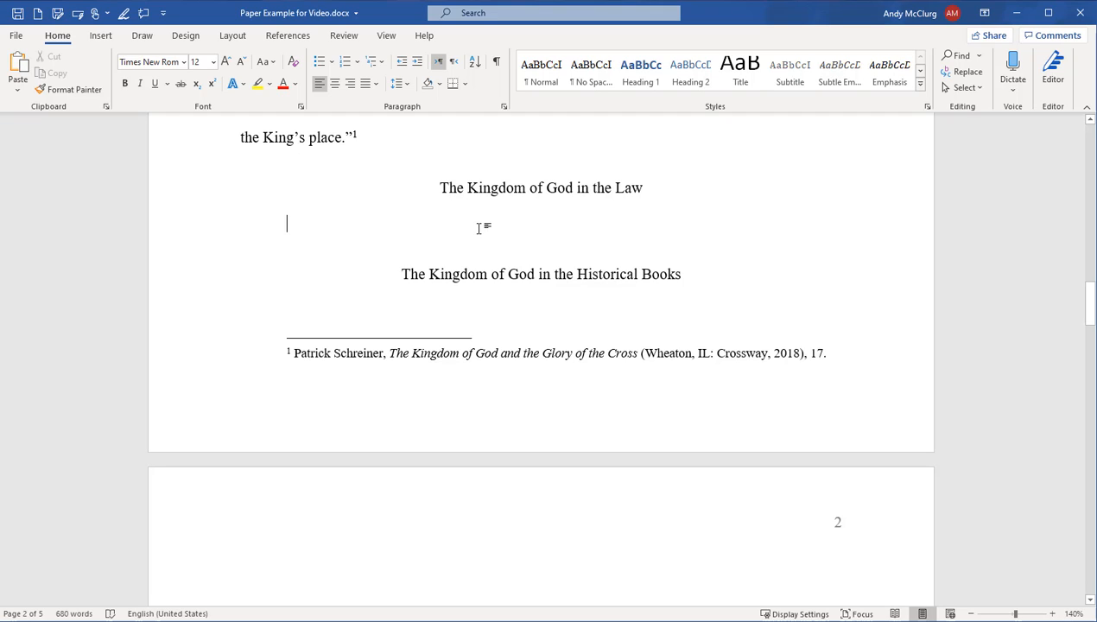
pyautogui.write('Dummy st')
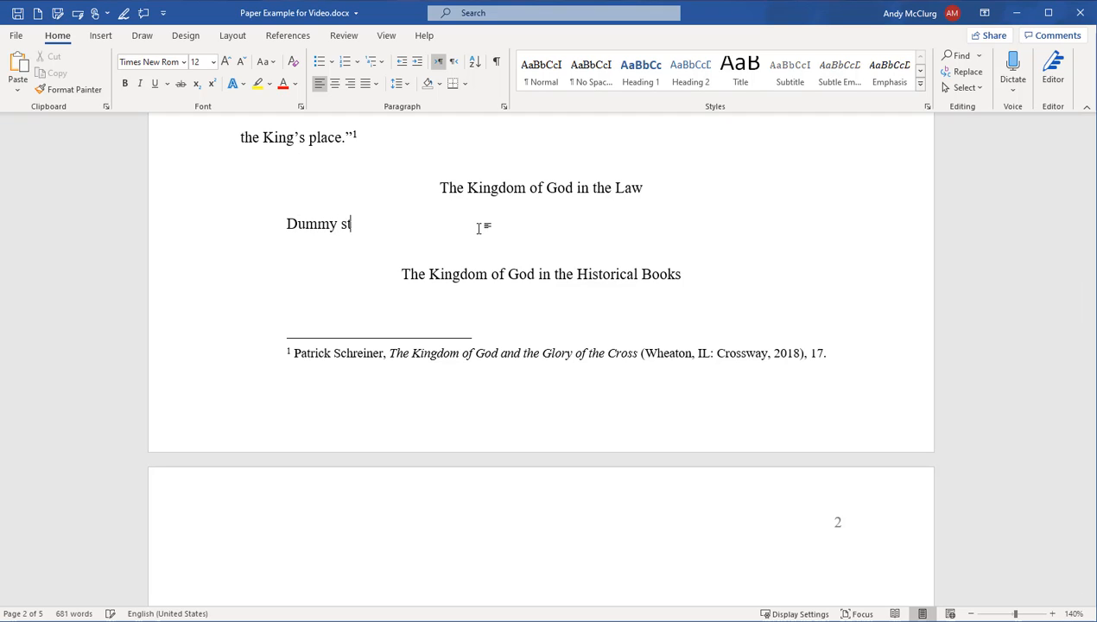
pyautogui.write('uff need f')
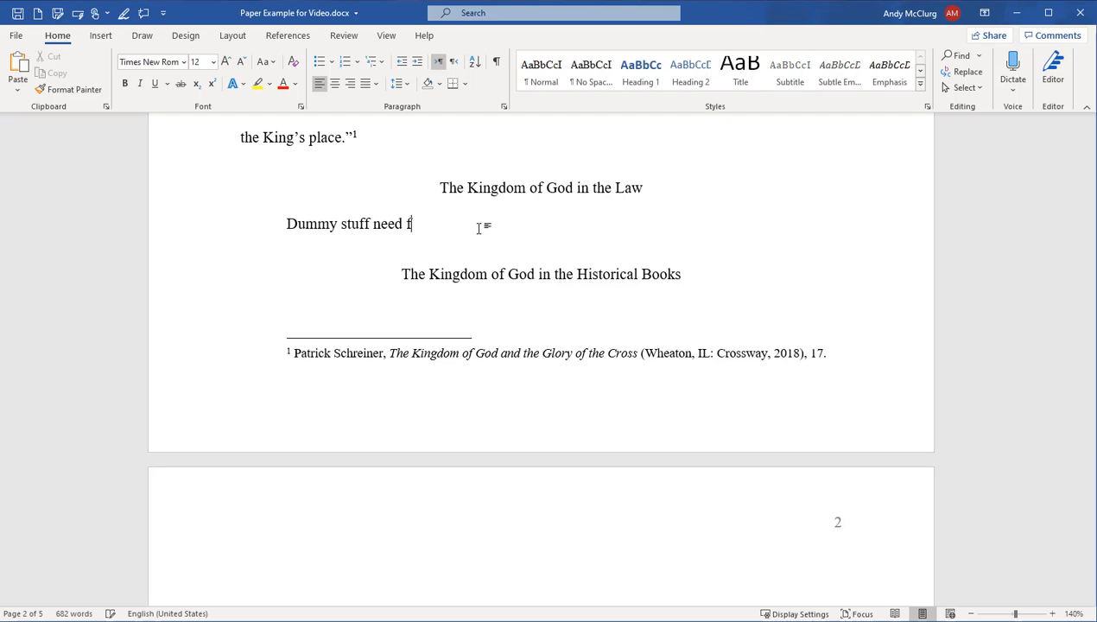
pyautogui.write('ootnote.')
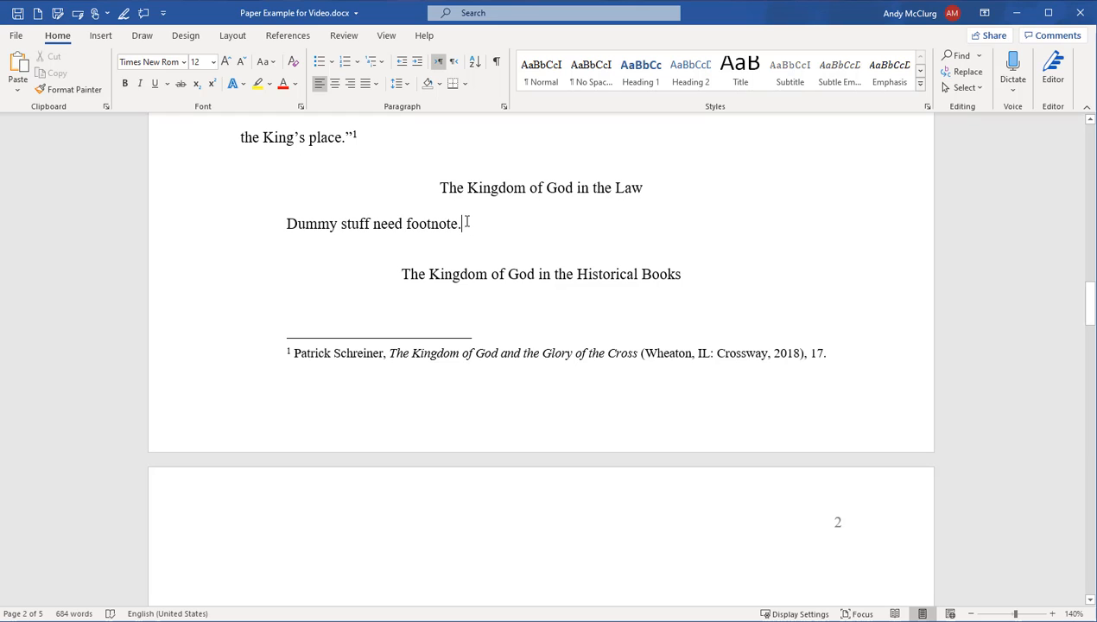
# Insert a footnote after "Dummy stuff need footnote." with the text "My next footnote.".
pyautogui.click(287, 35)
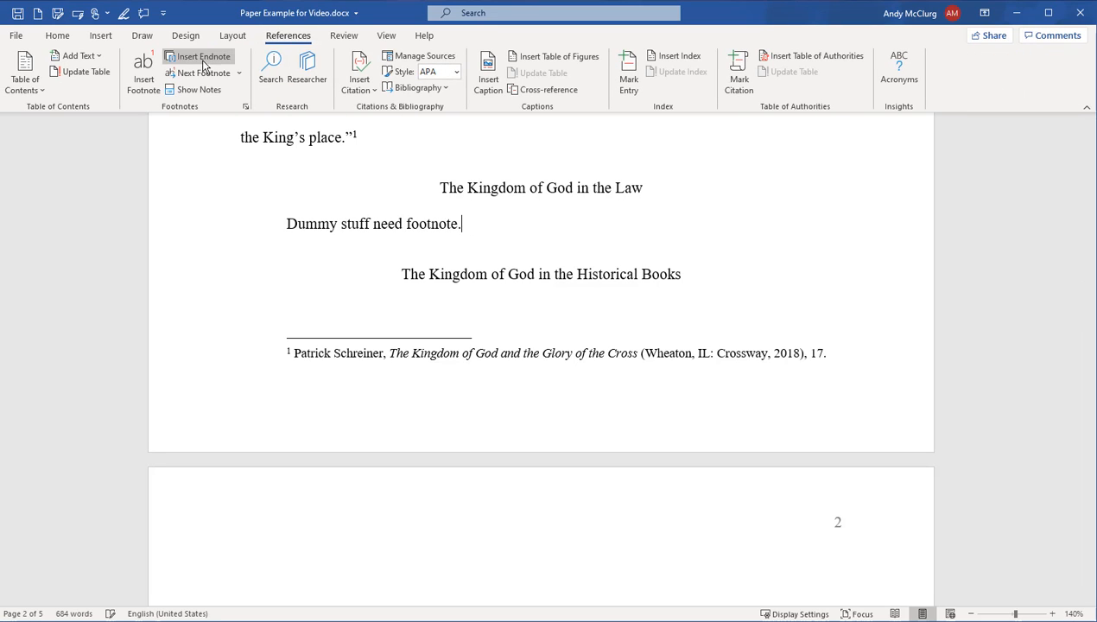
pyautogui.click(141, 80)
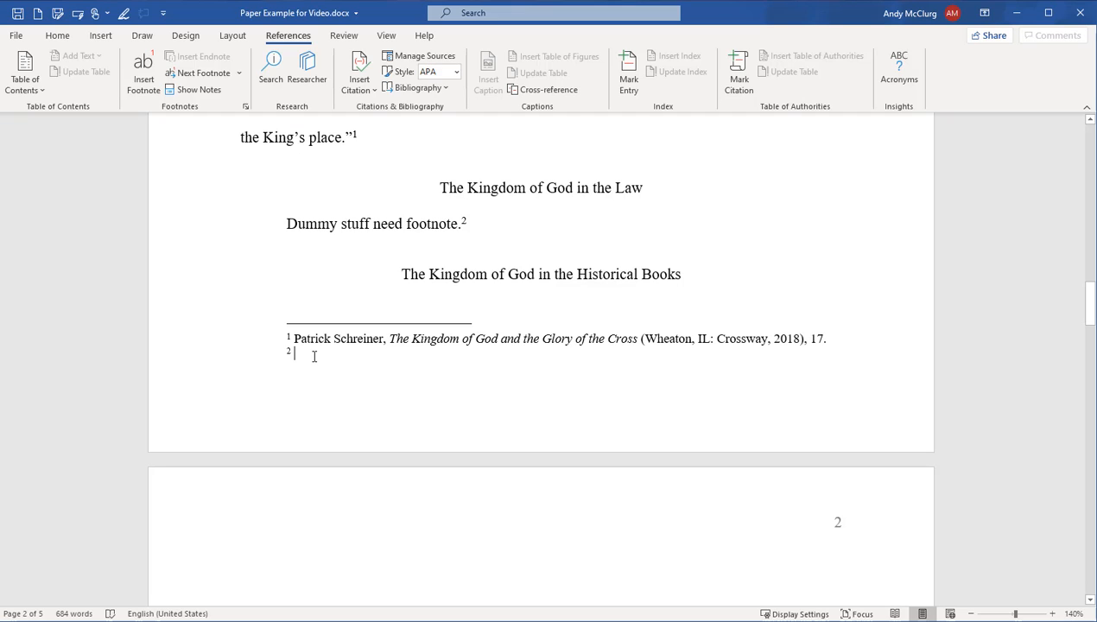
pyautogui.write('My next footnote.')
# Add the text "another footnote." after the footnote 1 mark at the end of the quotation paragraph.
pyautogui.click(409, 133)
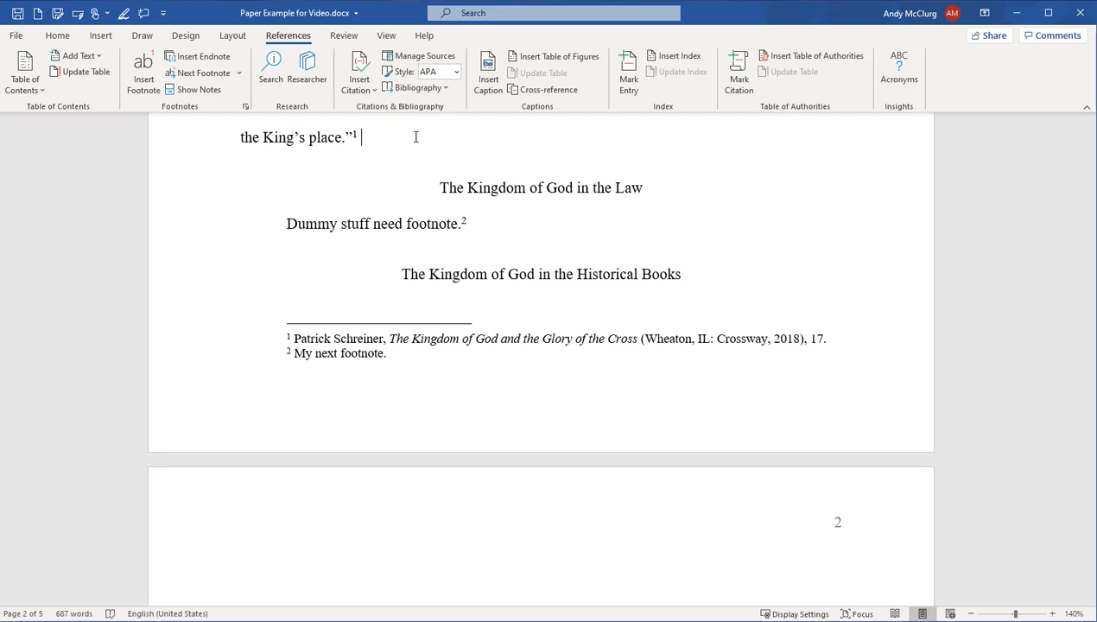
pyautogui.write('another footnote')
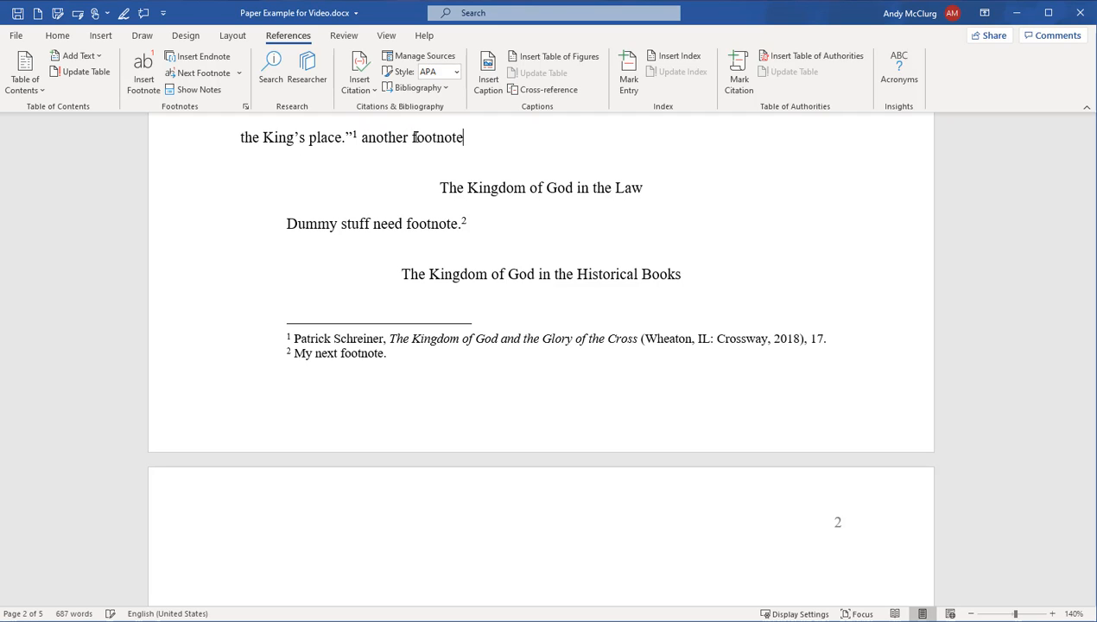
pyautogui.write('.')
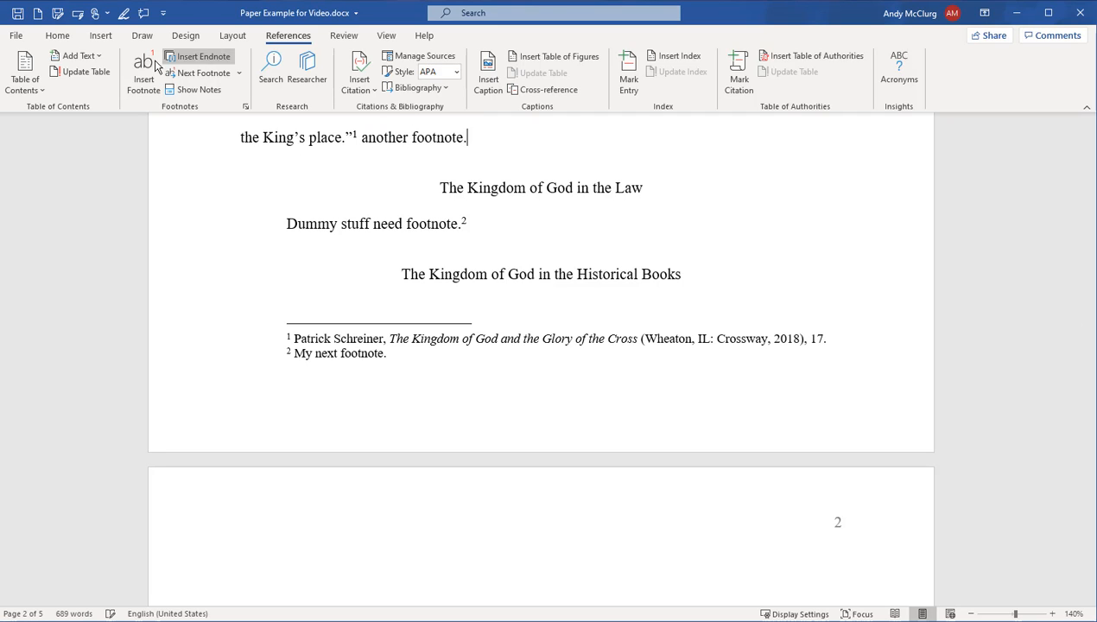
# Insert a footnote after "another footnote." and undo that insertion.
pyautogui.click(137, 61)
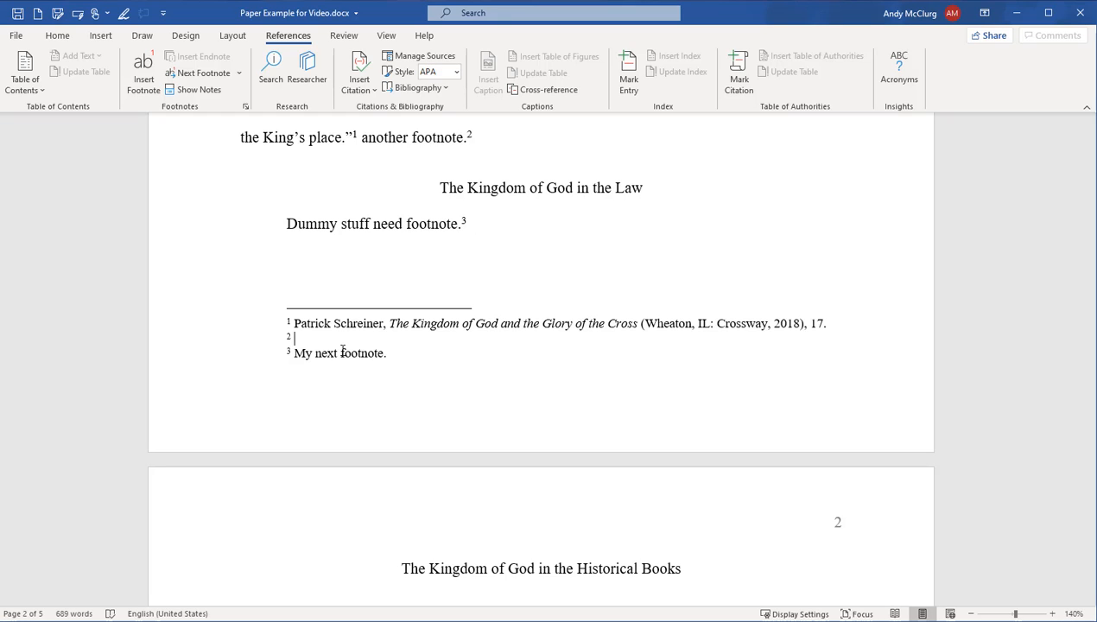
pyautogui.hotkey('ctrl', 'z')
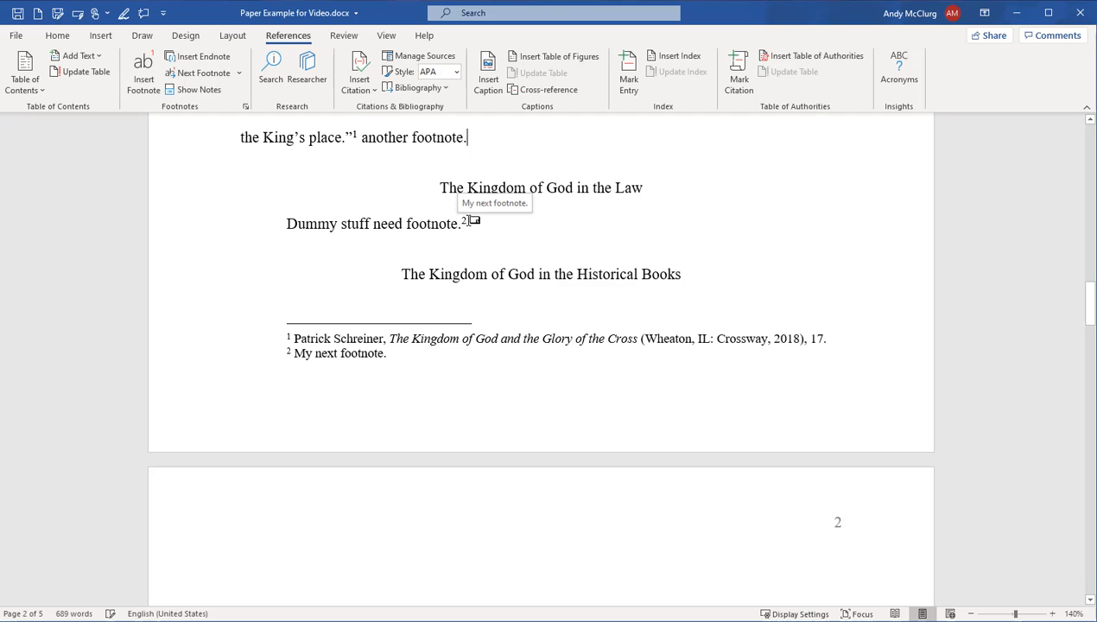
# Delete the footnote mark after "Dummy stuff need footnote.".
pyautogui.click(481, 223)
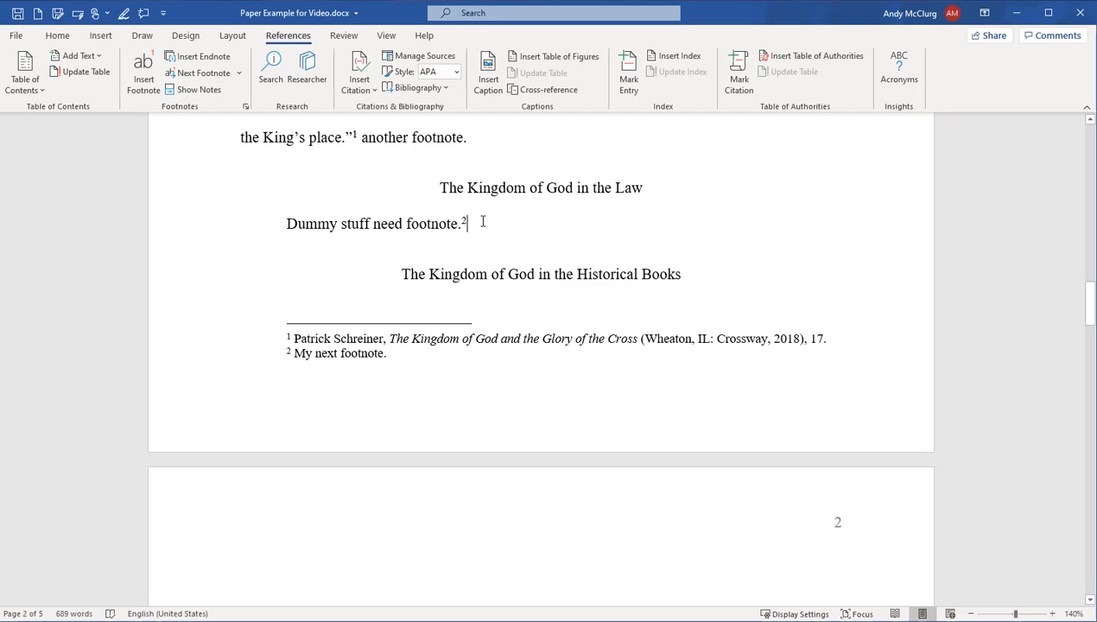
pyautogui.hotkey('shift', 'Left')
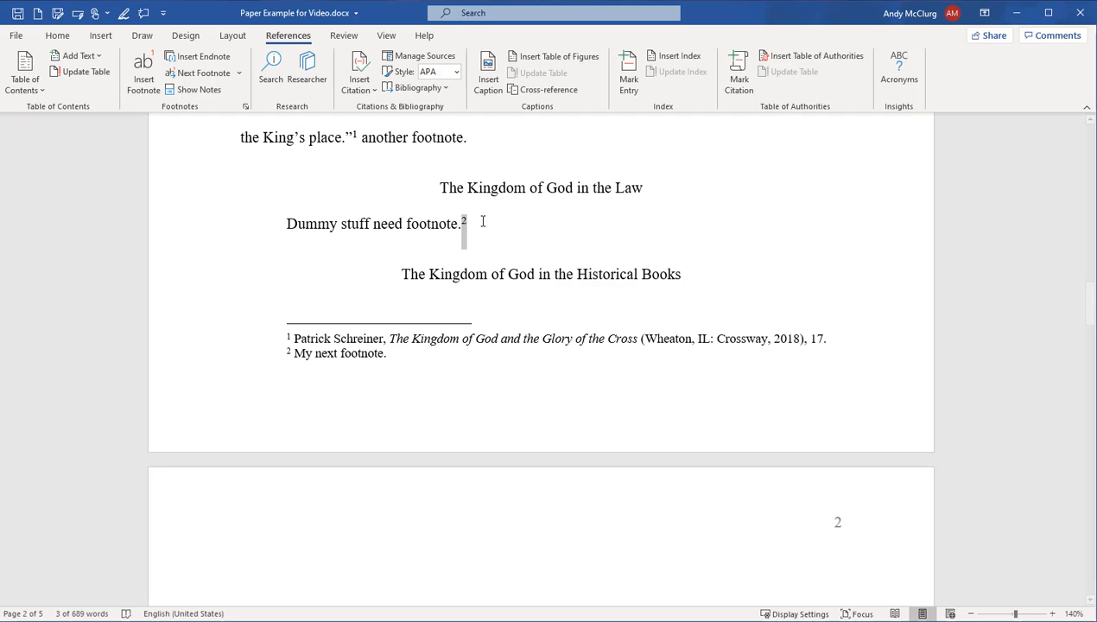
pyautogui.press('Delete')
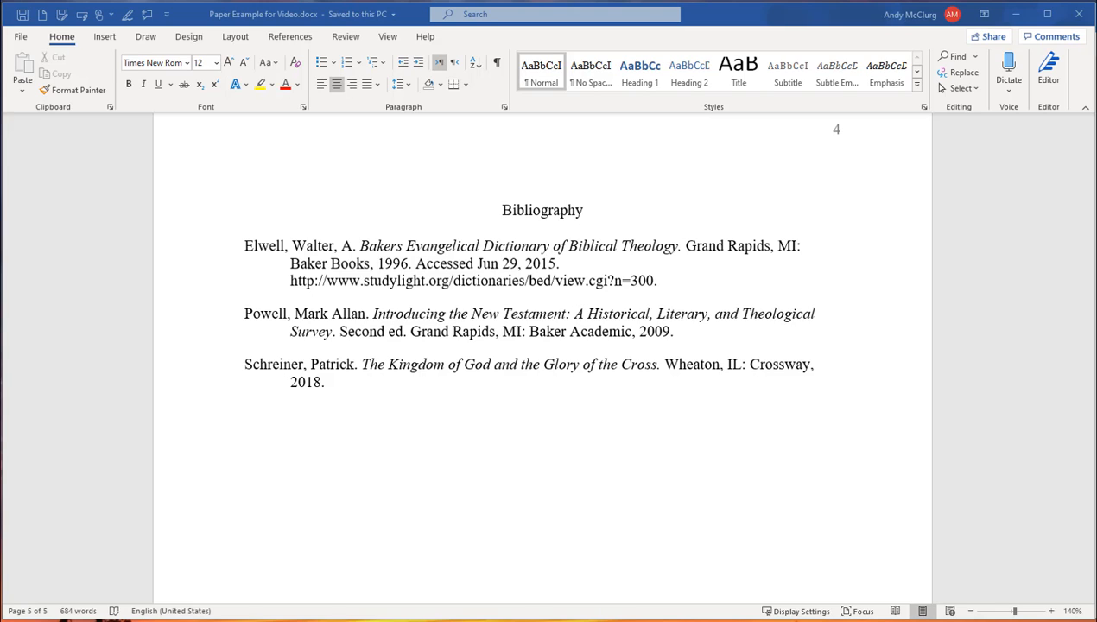
# Switch to the Chrome window with the GCU Library search results for "AU gentry AND kingdom".
pyautogui.click(34, 611)
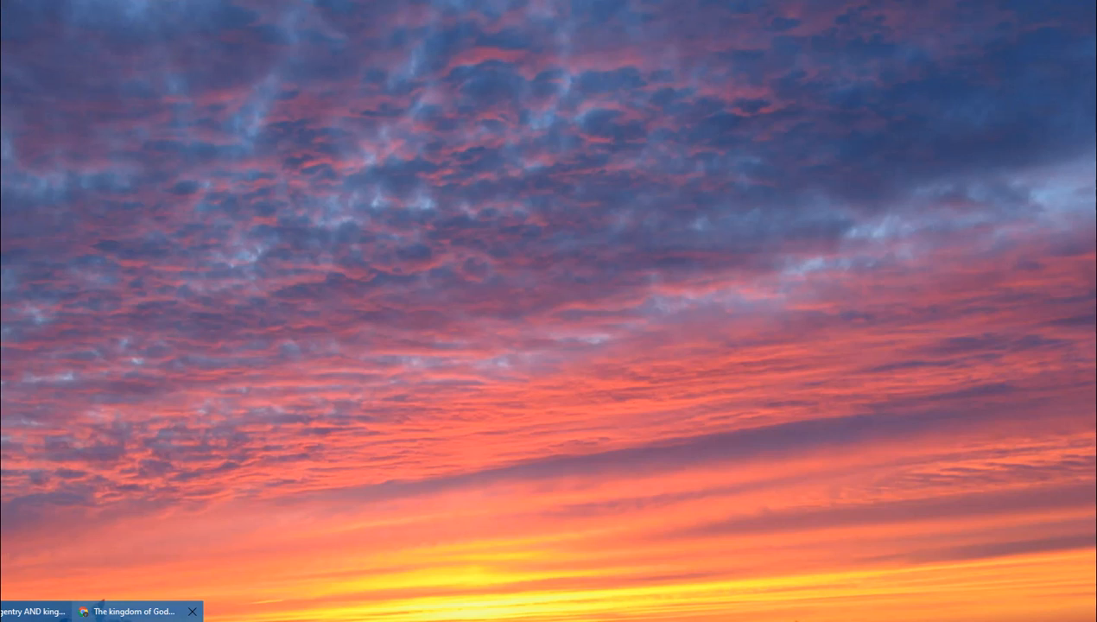
pyautogui.click(35, 612)
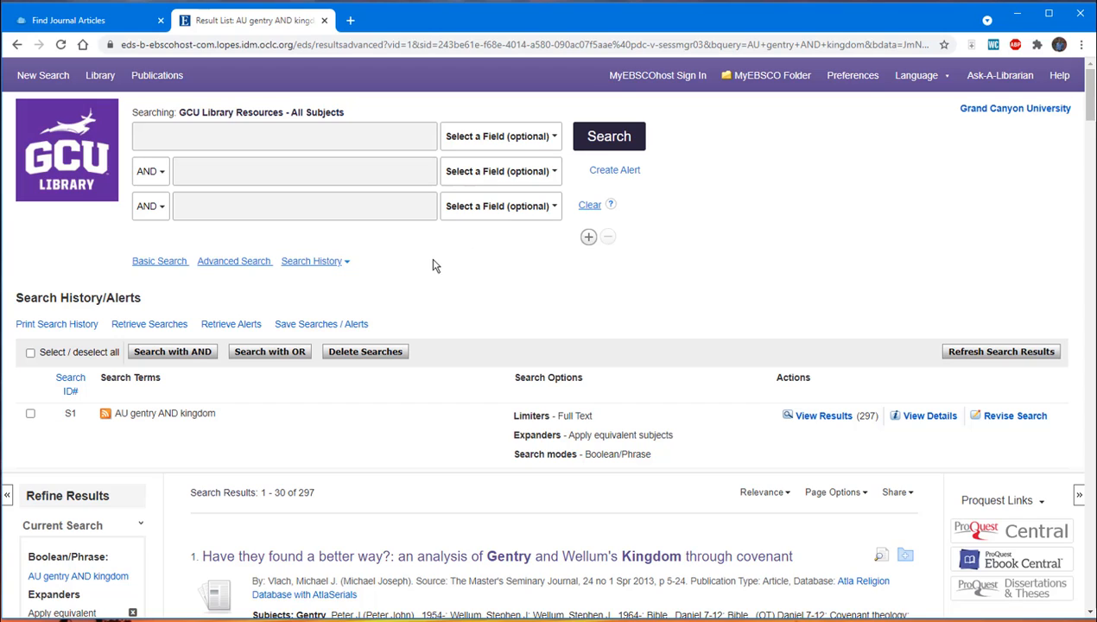
# Search the library for the author "vlach" combined with the keyword "kingdom".
pyautogui.click(454, 140)
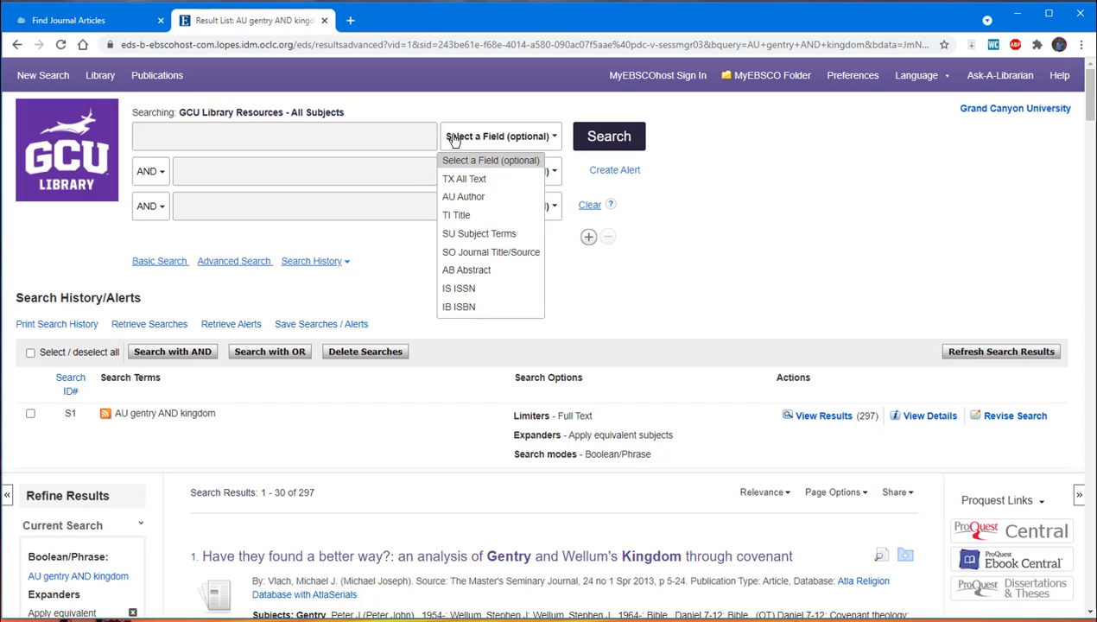
pyautogui.click(465, 197)
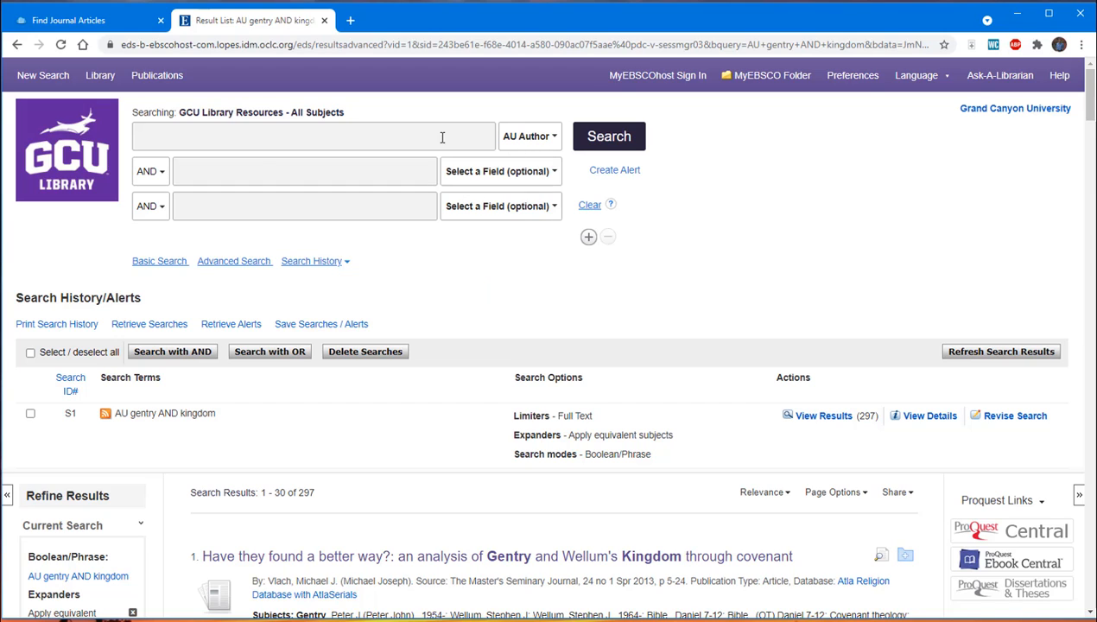
pyautogui.click(234, 139)
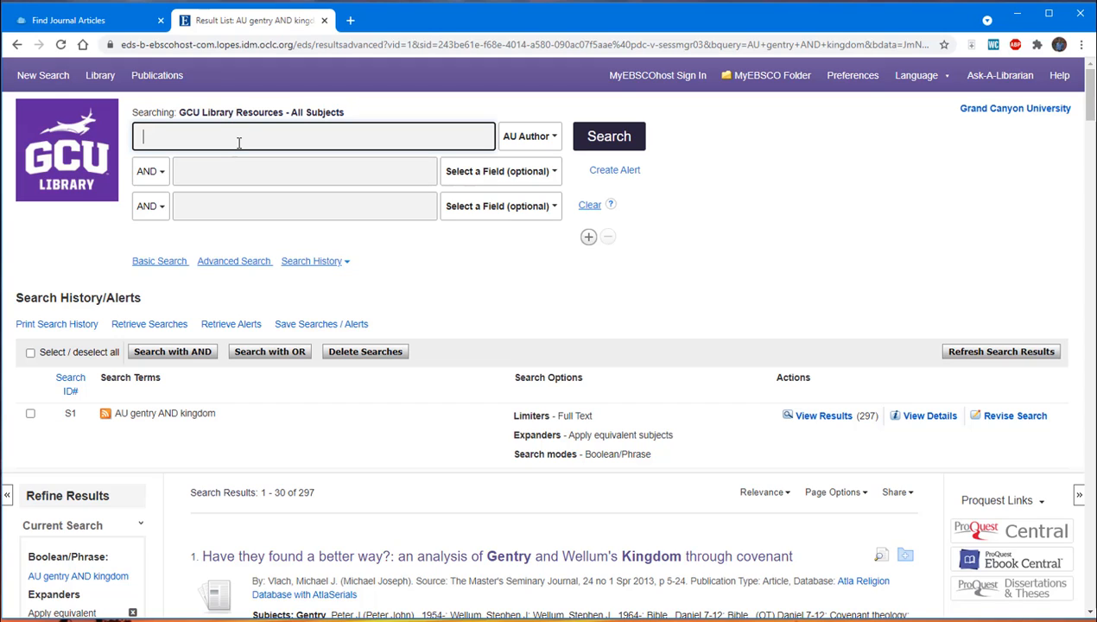
pyautogui.write('vlach')
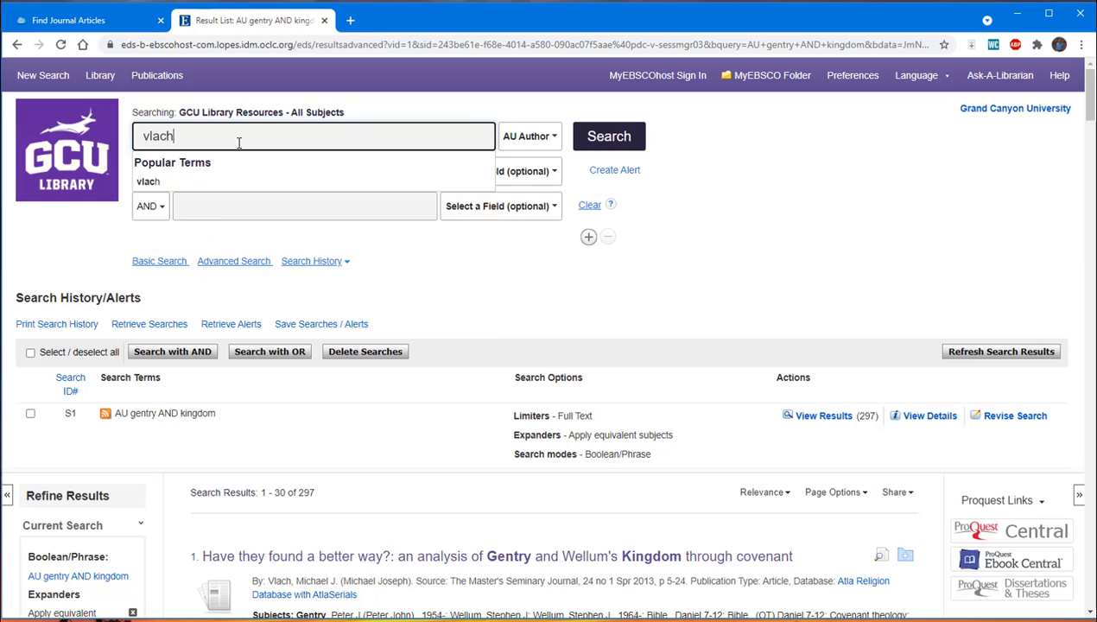
pyautogui.click(729, 160)
pyautogui.click(279, 164)
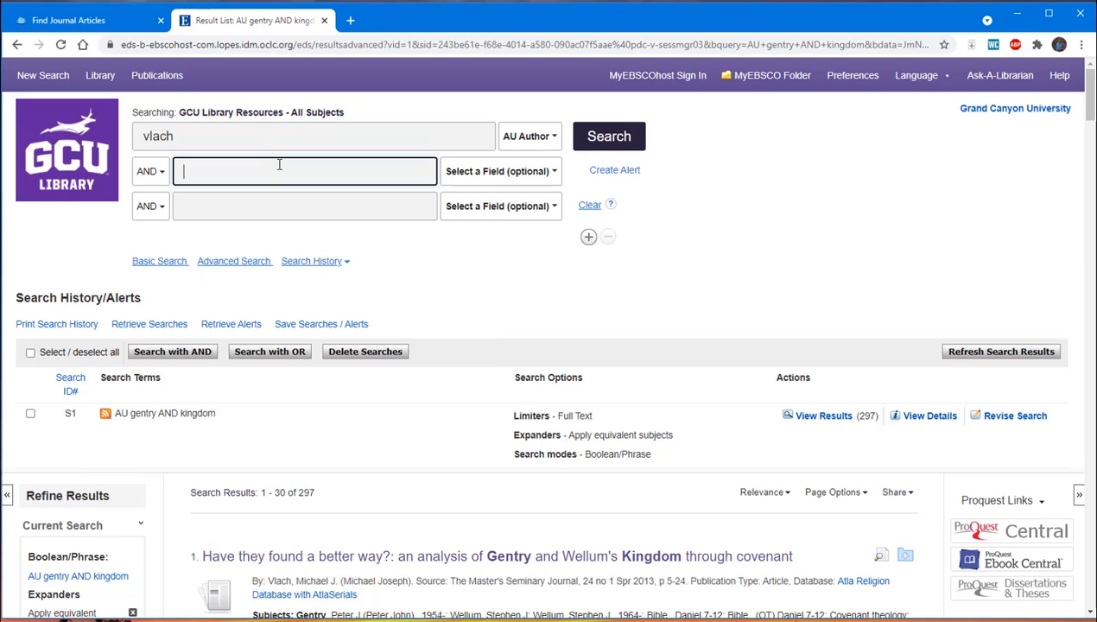
pyautogui.write('kingdom')
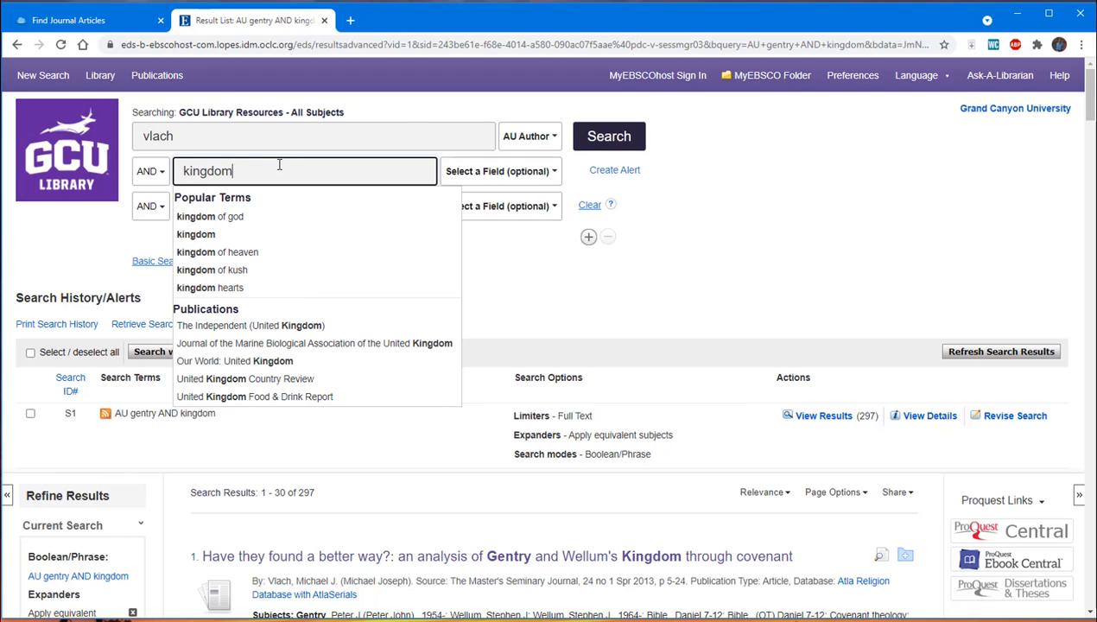
pyautogui.click(587, 144)
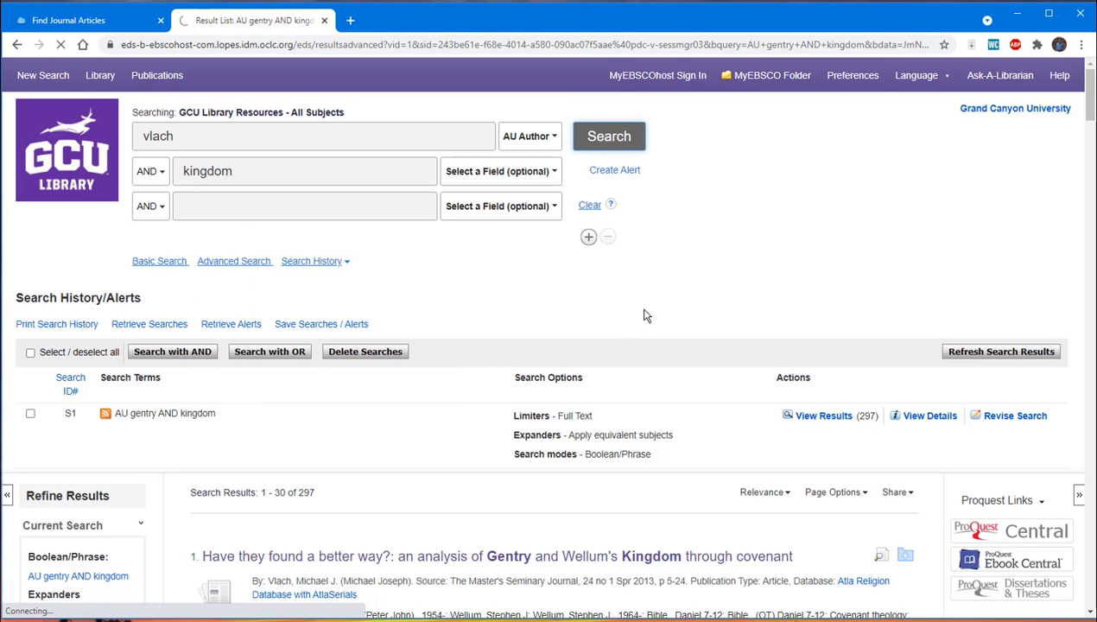
# Open the detailed record of the article "The kingdom of God in Paul's epistle's" from the search results.
pyautogui.scroll(-3, 609, 363)
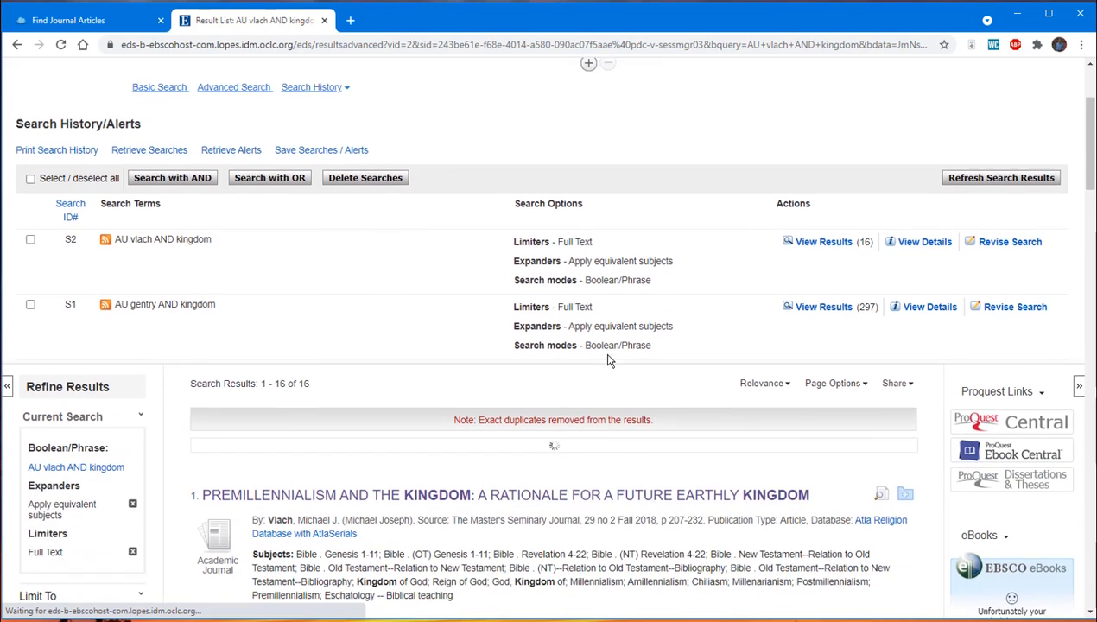
pyautogui.scroll(-2, 610, 358)
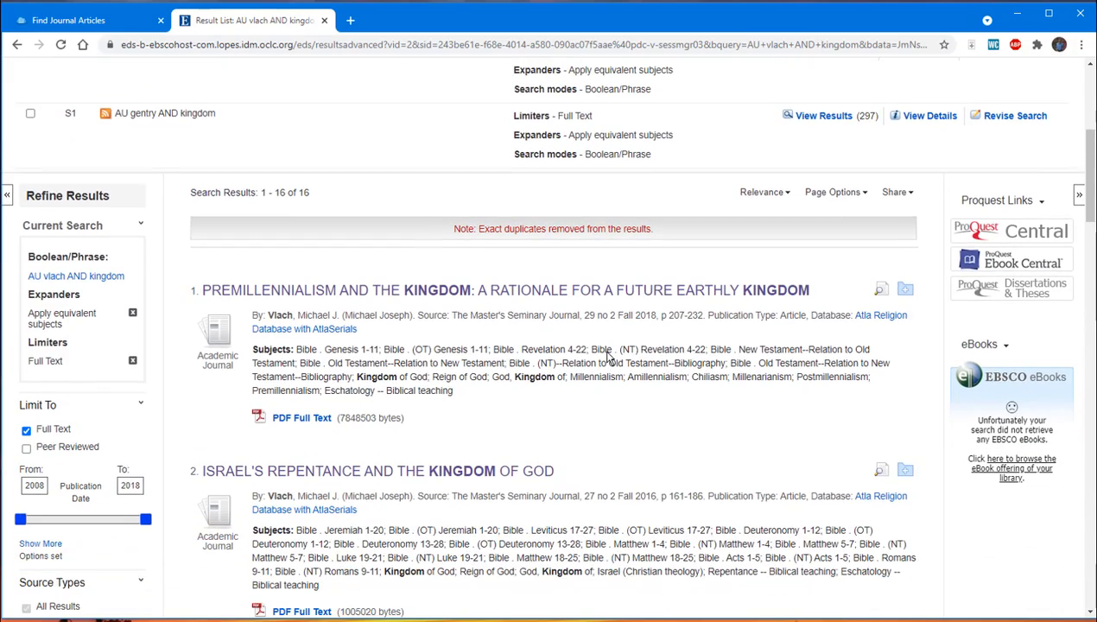
pyautogui.scroll(-3, 610, 351)
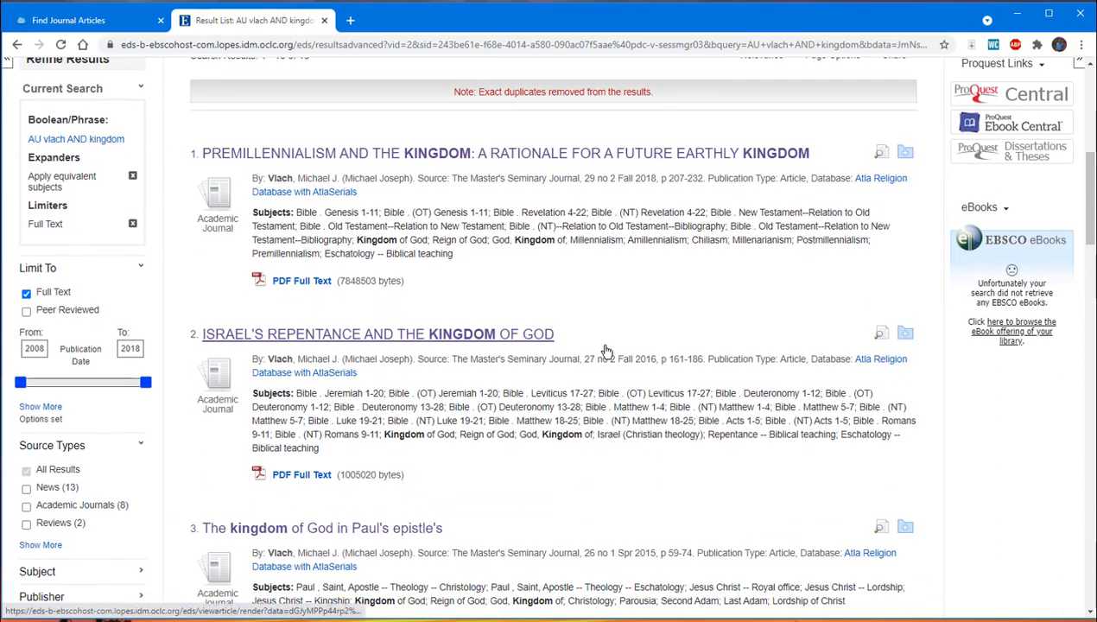
pyautogui.scroll(-3, 604, 344)
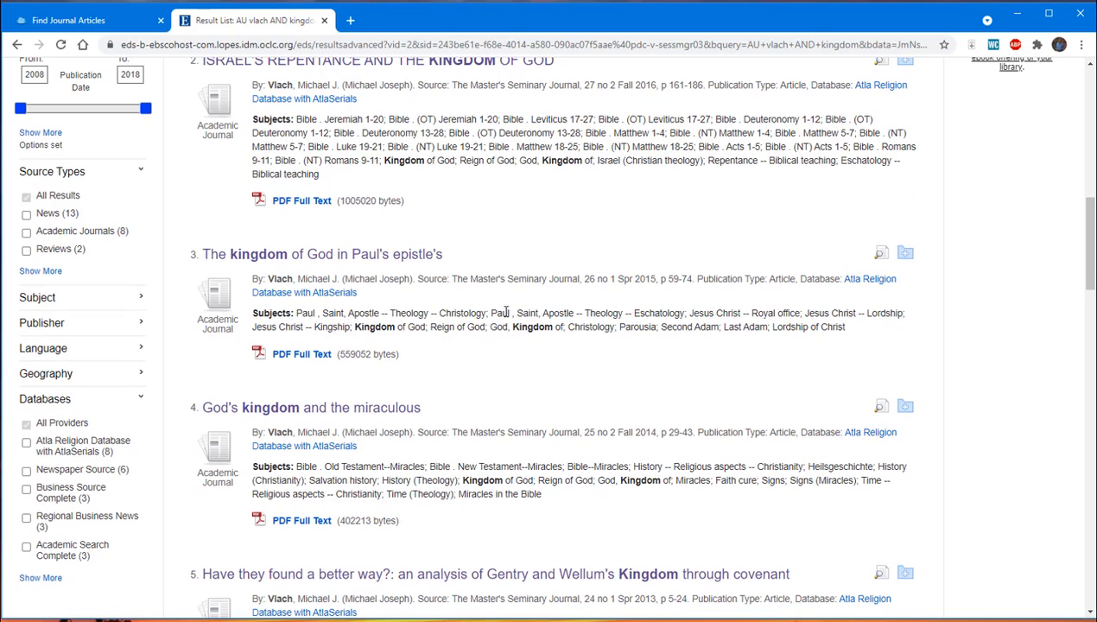
pyautogui.click(341, 264)
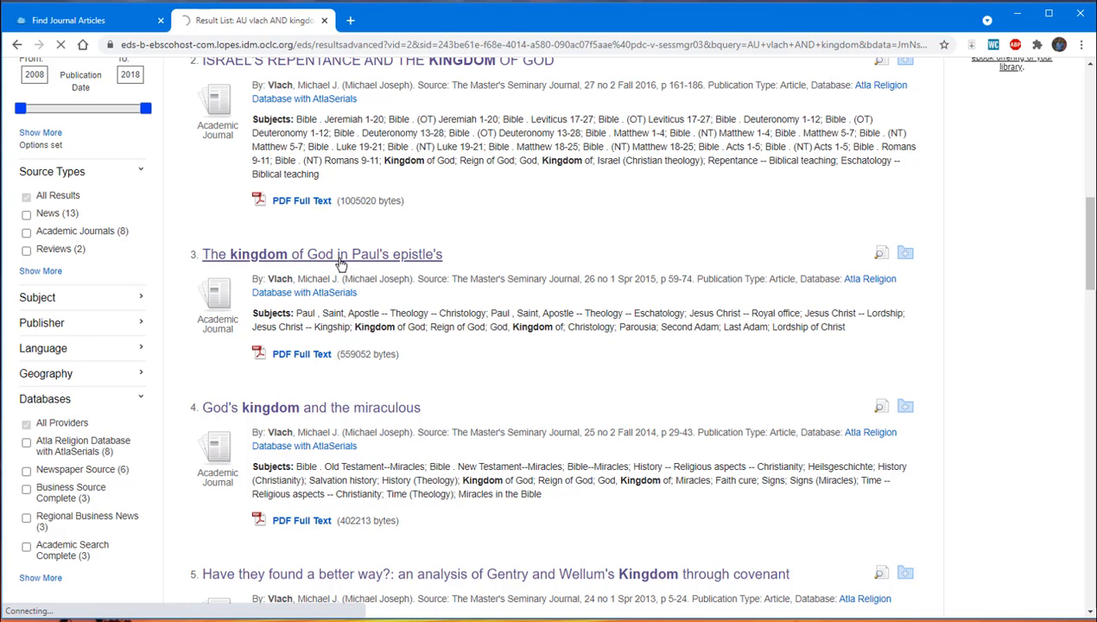
pyautogui.scroll(-2, 512, 294)
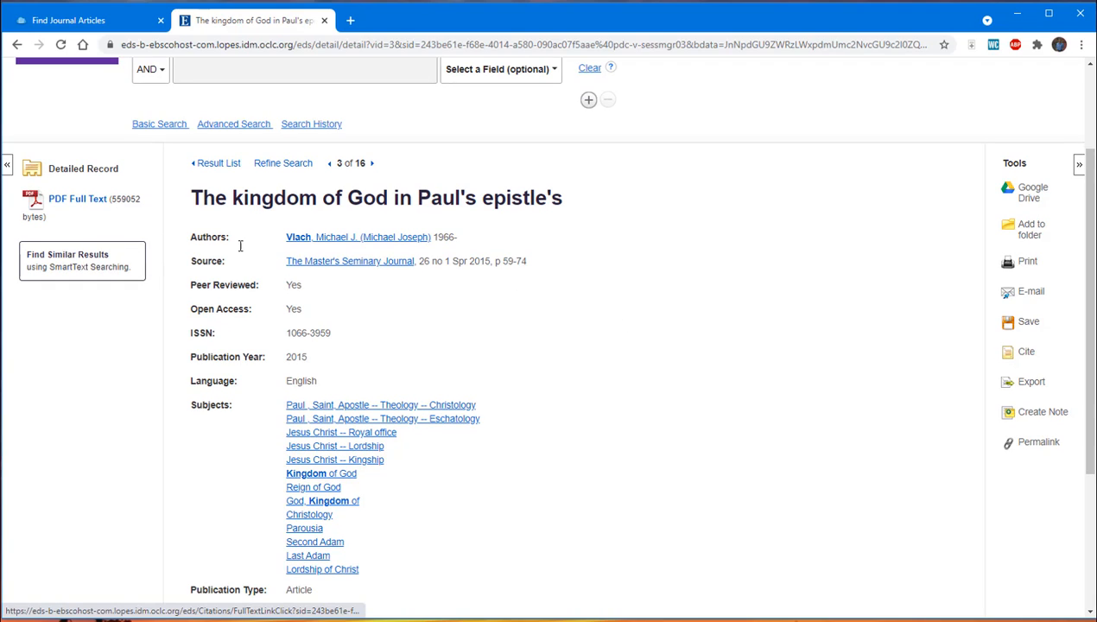
# Copy the article's Chicago 17th Edition (Notes & Bibliography) citation from its list of citation formats.
pyautogui.click(1026, 356)
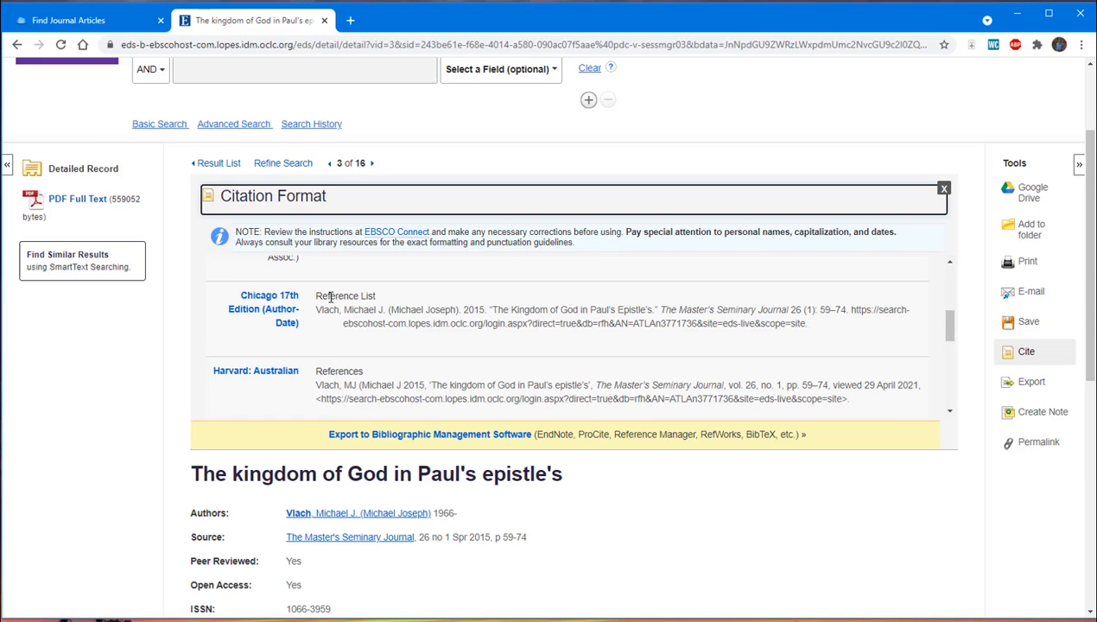
pyautogui.scroll(-2, 330, 296)
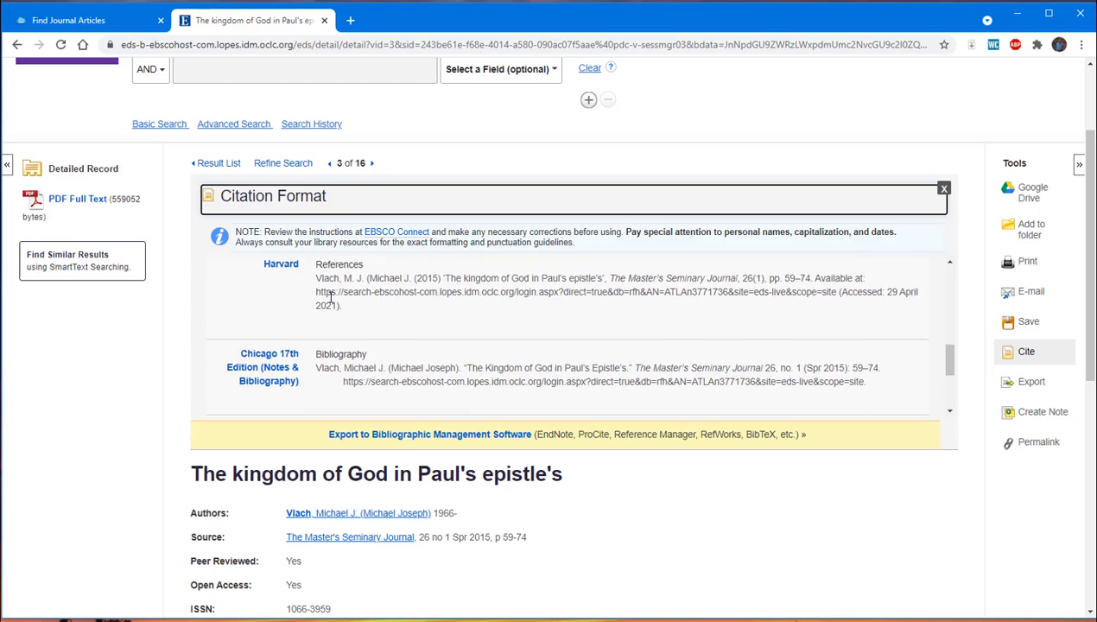
pyautogui.scroll(-1, 330, 296)
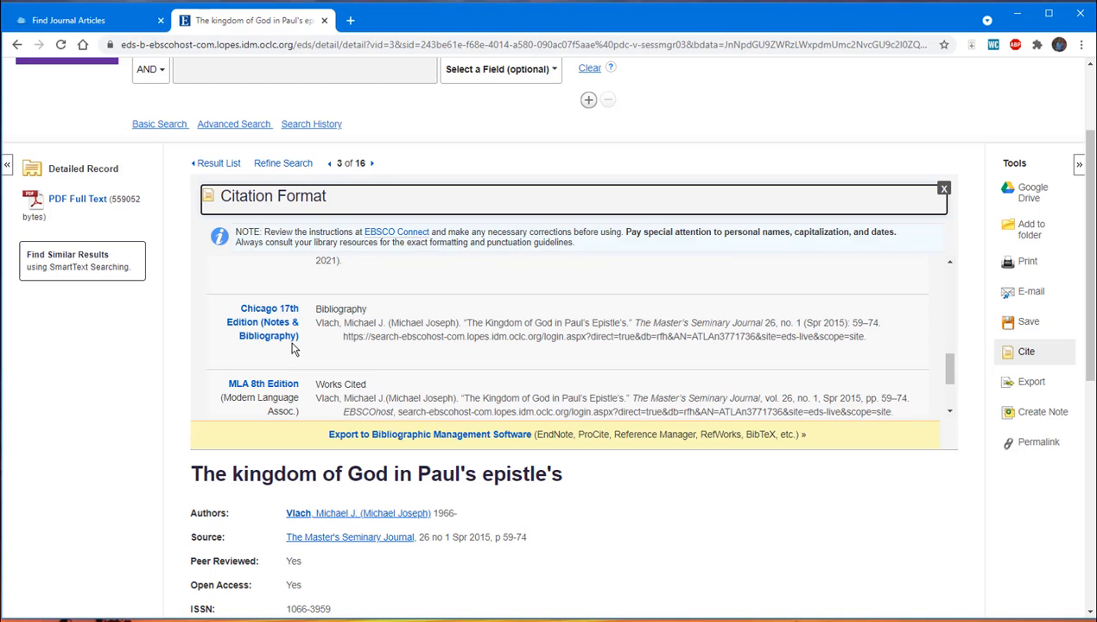
pyautogui.scroll(4, 315, 342)
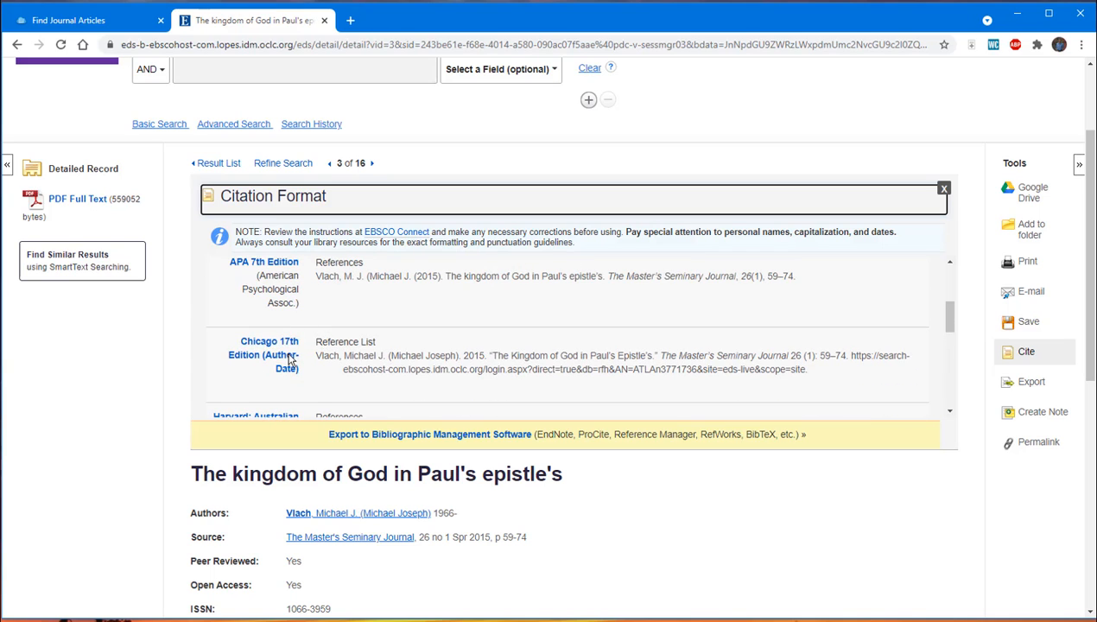
pyautogui.scroll(-5, 339, 347)
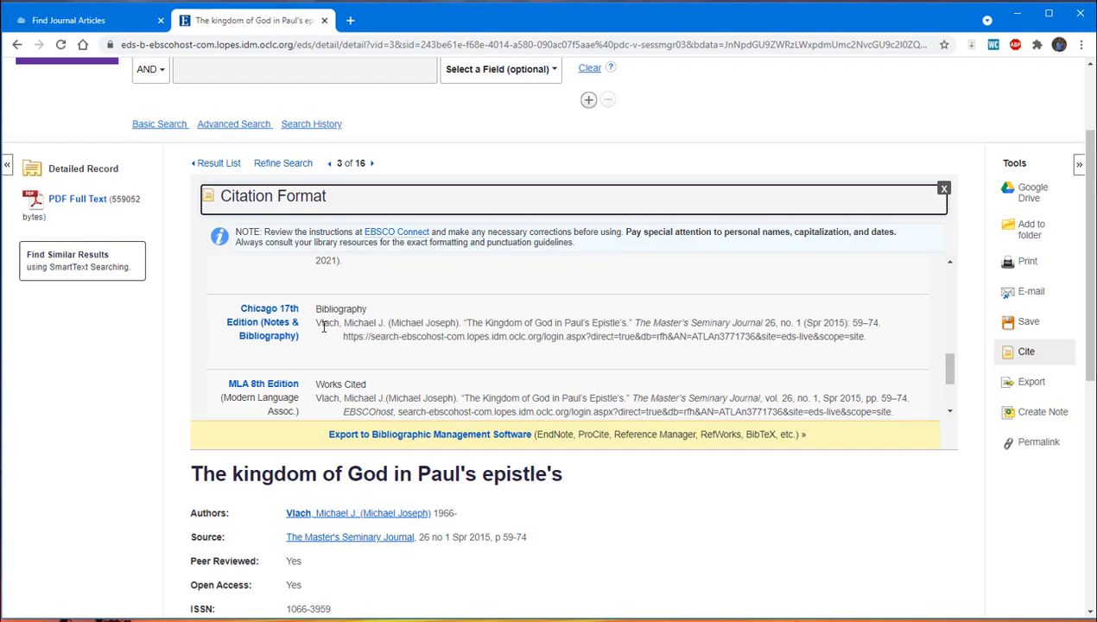
pyautogui.moveTo(316, 325); pyautogui.dragTo(874, 366)
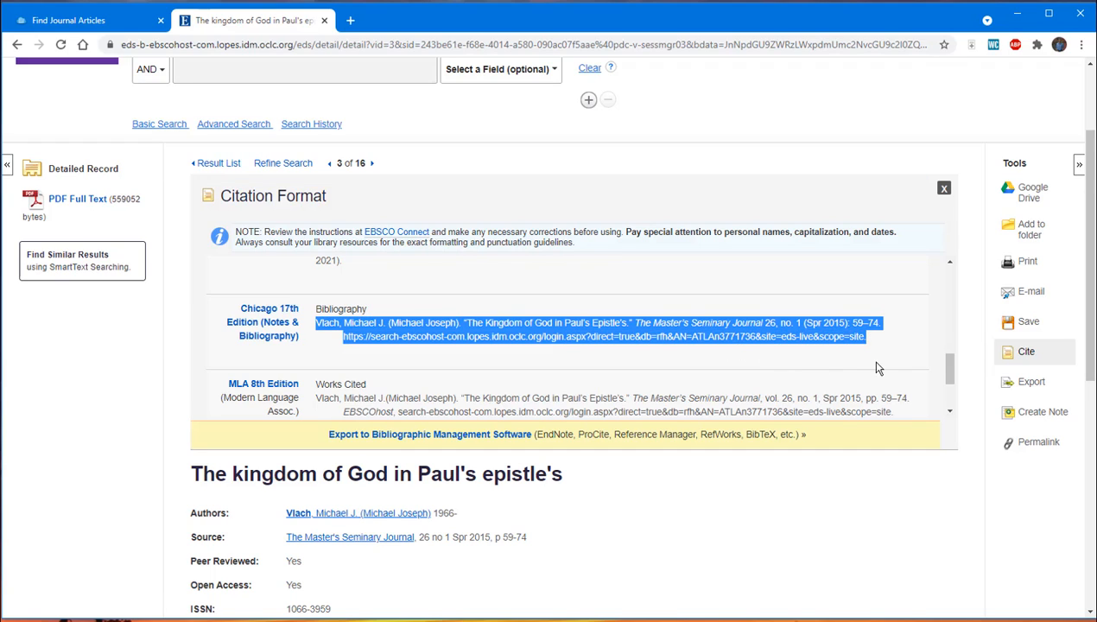
pyautogui.rightClick(749, 334)
pyautogui.click(764, 344)
# Switch to the Word paper and paste the citation with merged formatting as a new bibliography entry after the 2018 Crossway entry.
pyautogui.click(52, 608)
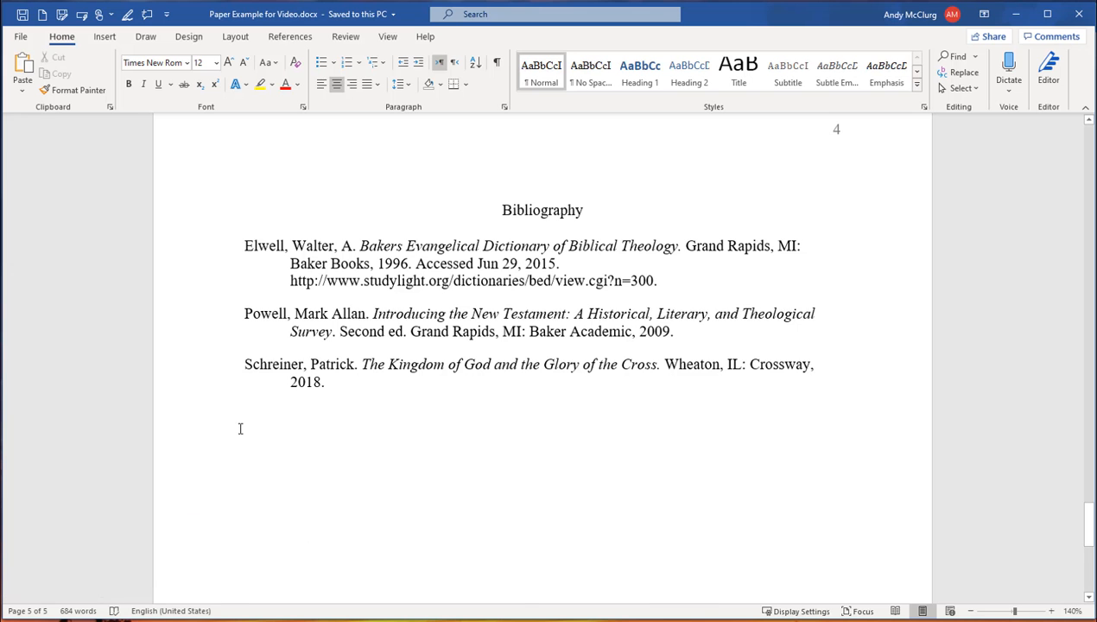
pyautogui.click(342, 383)
pyautogui.press('Return')
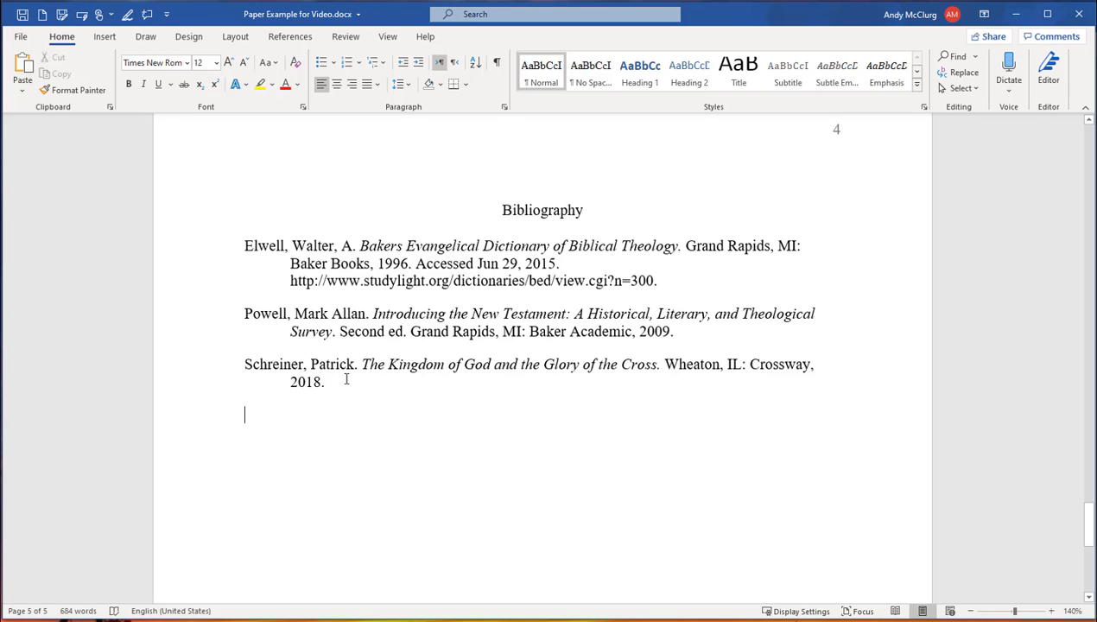
pyautogui.rightClick(247, 414)
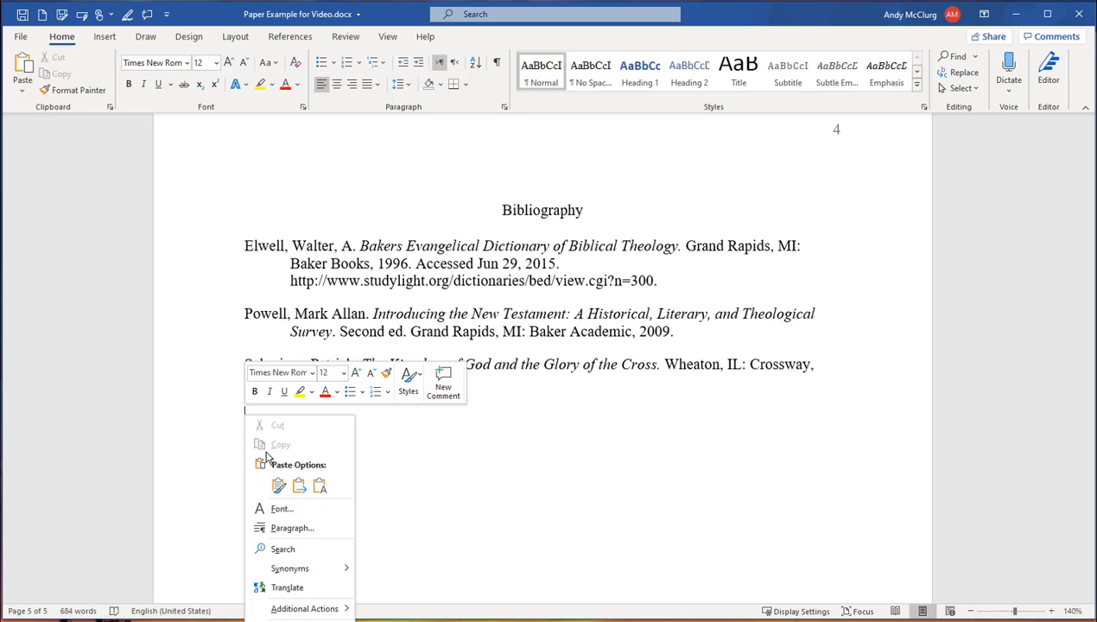
pyautogui.click(299, 486)
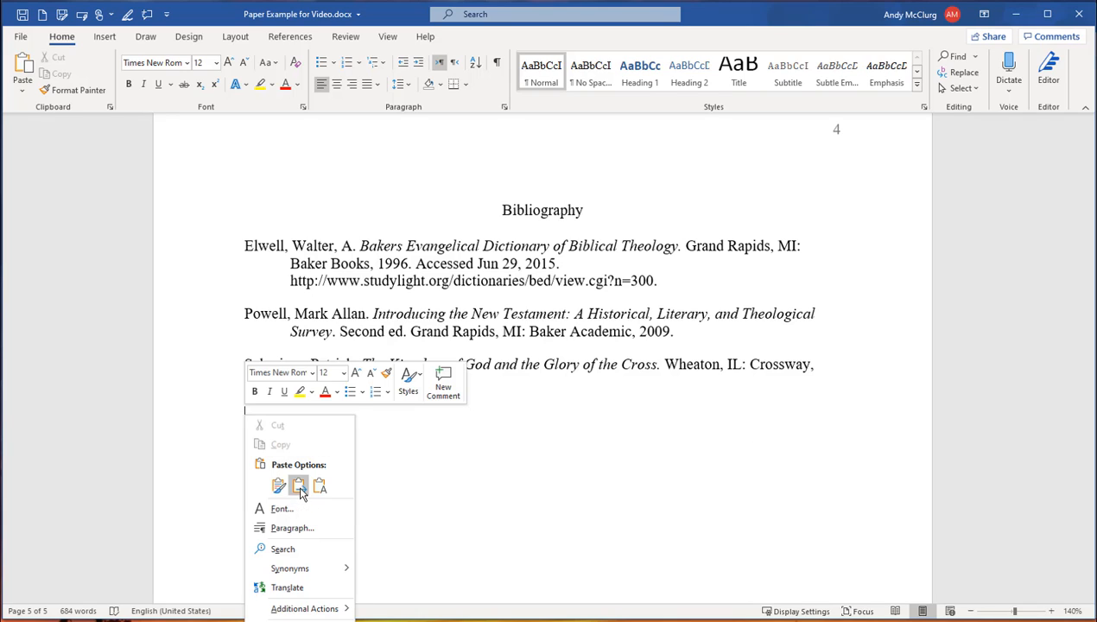
pyautogui.click(299, 486)
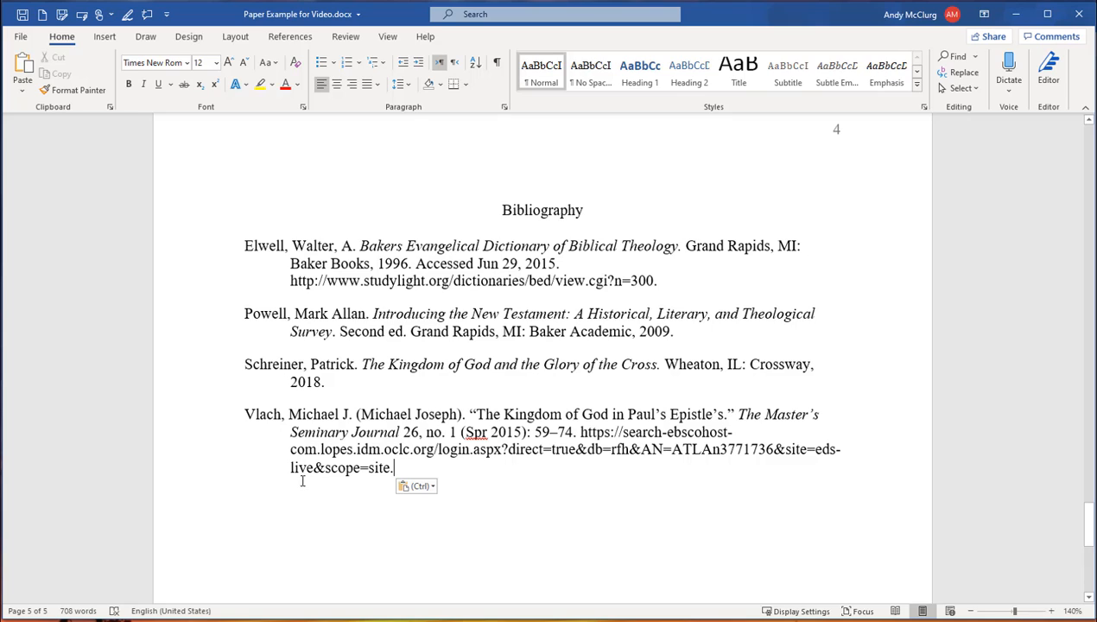
# Copy the new bibliography entry from the author through the page range 59–74, leaving out the final period and the web address.
pyautogui.click(361, 430)
pyautogui.moveTo(247, 415); pyautogui.dragTo(576, 432)
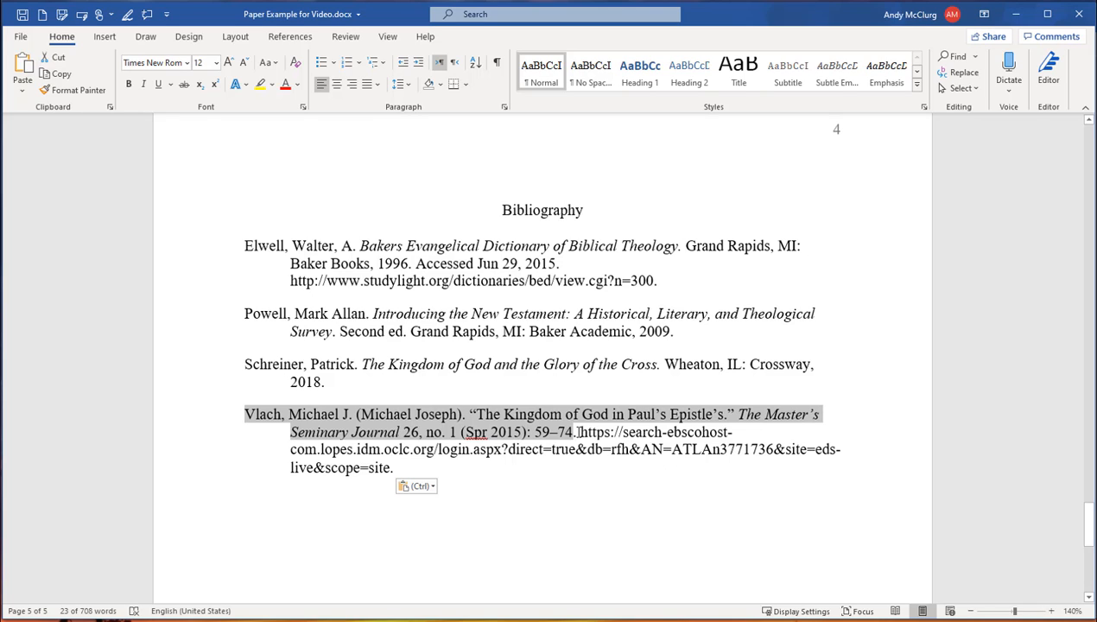
pyautogui.press('ctrl')
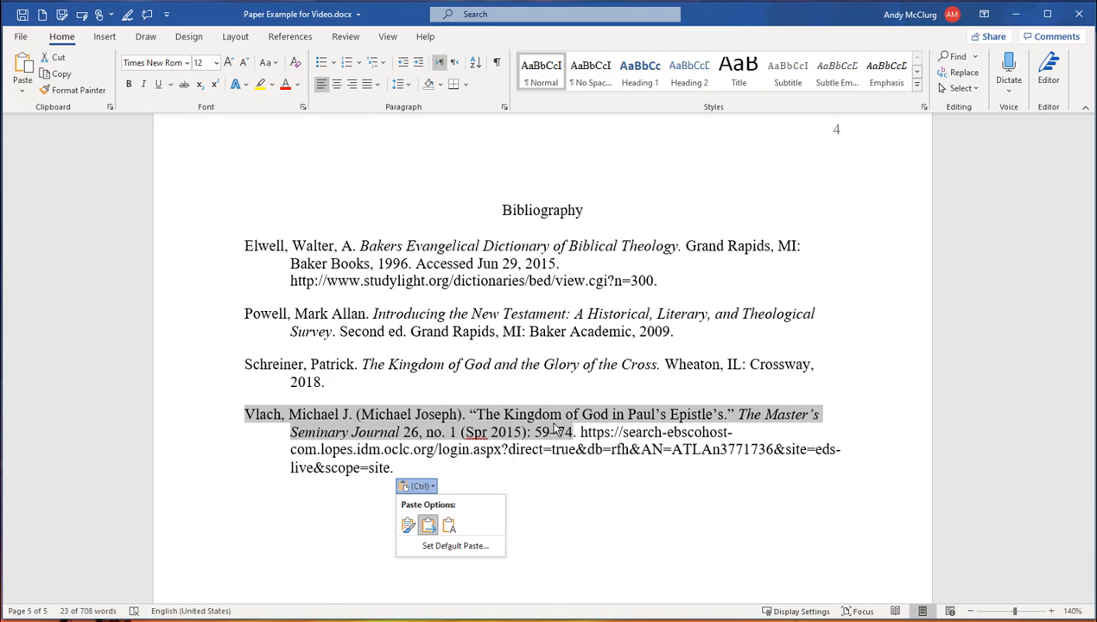
pyautogui.rightClick(555, 429)
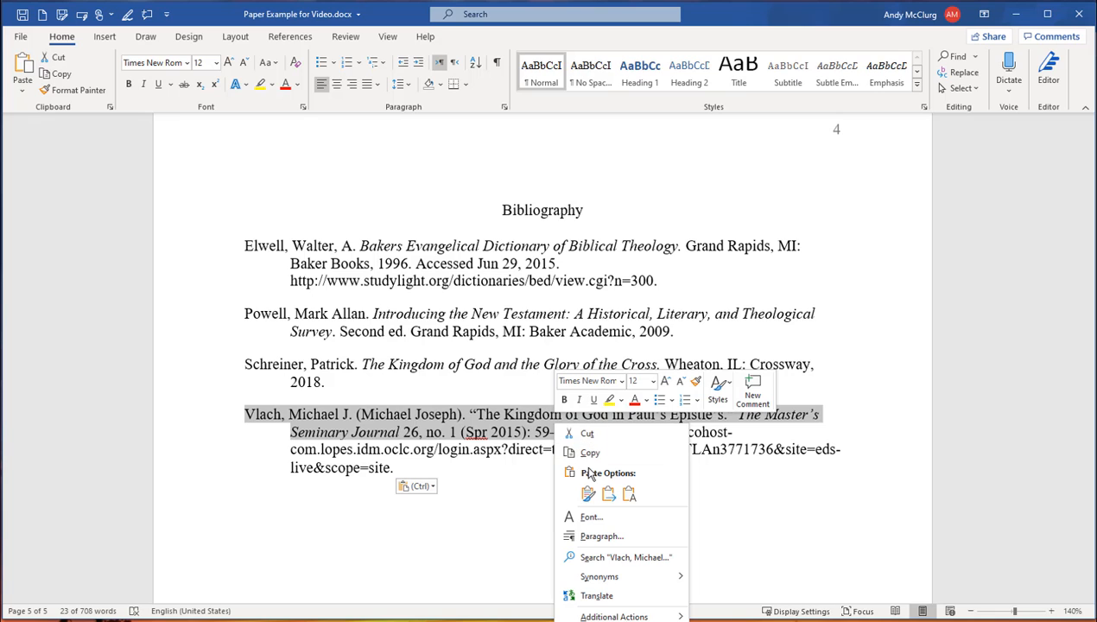
pyautogui.click(590, 452)
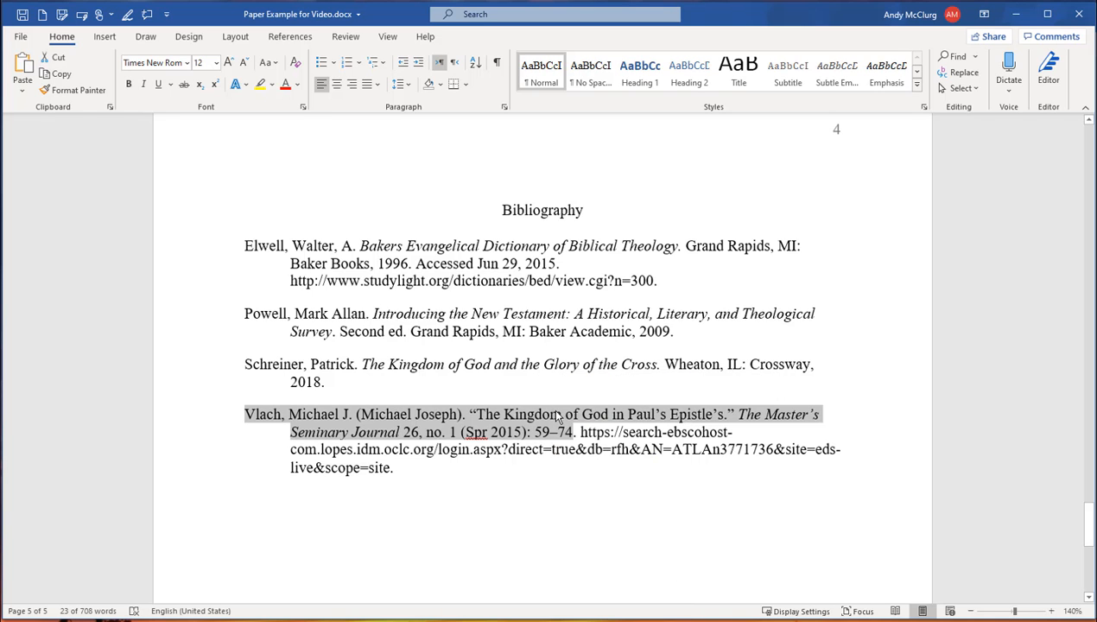
# Delete the placeholder paragraph under the heading "Kingdom Living in the New Testament Epistles".
pyautogui.scroll(12, 557, 417)
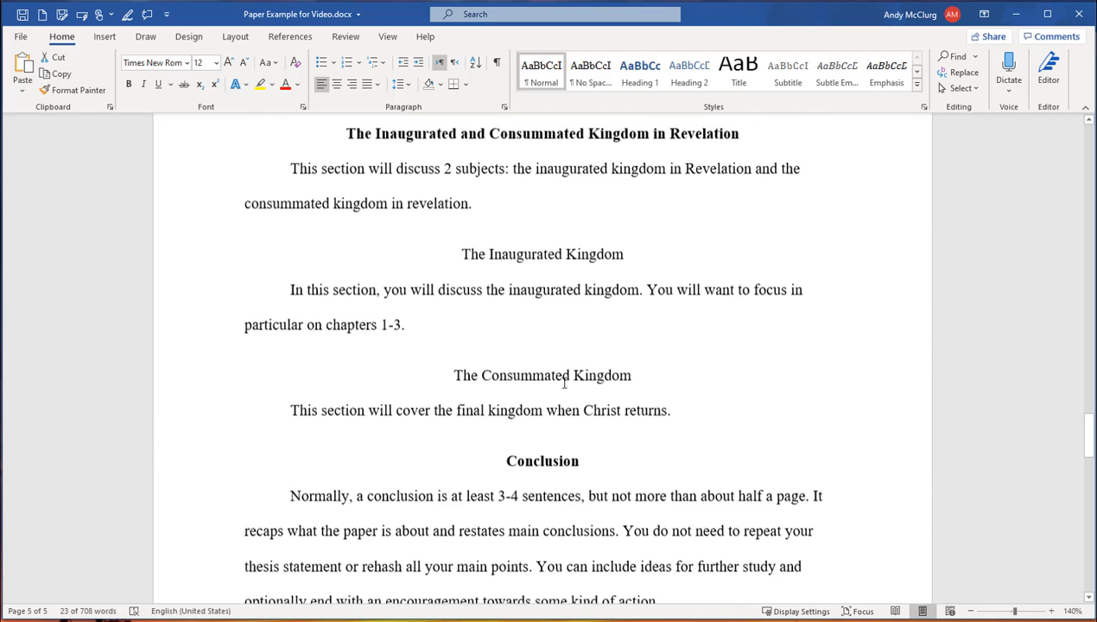
pyautogui.scroll(12, 564, 382)
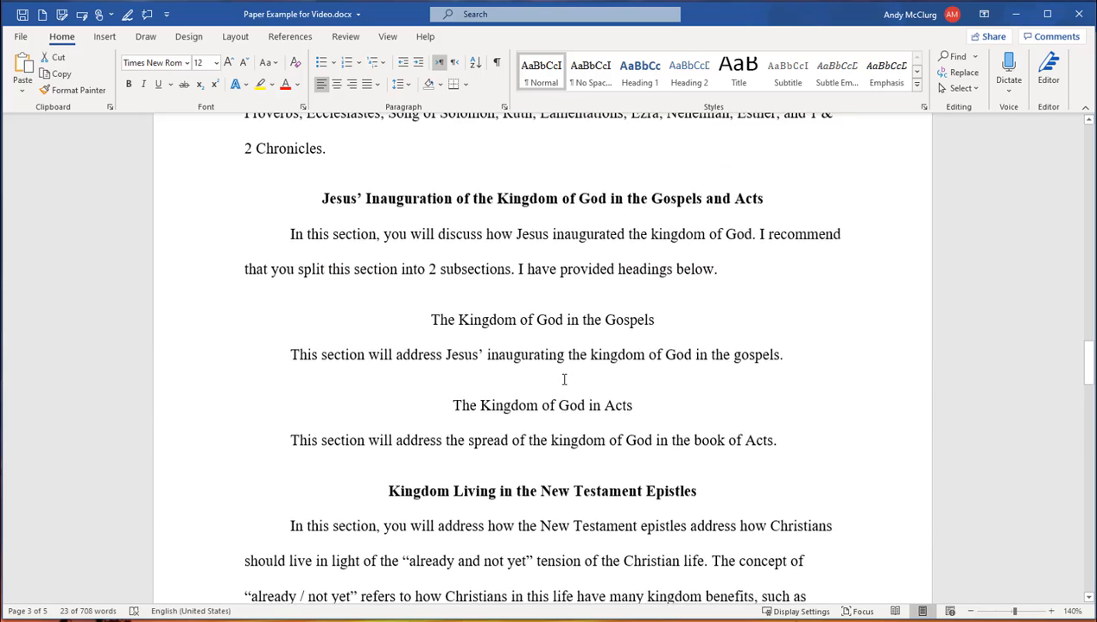
pyautogui.scroll(9, 564, 379)
pyautogui.scroll(-4, 567, 373)
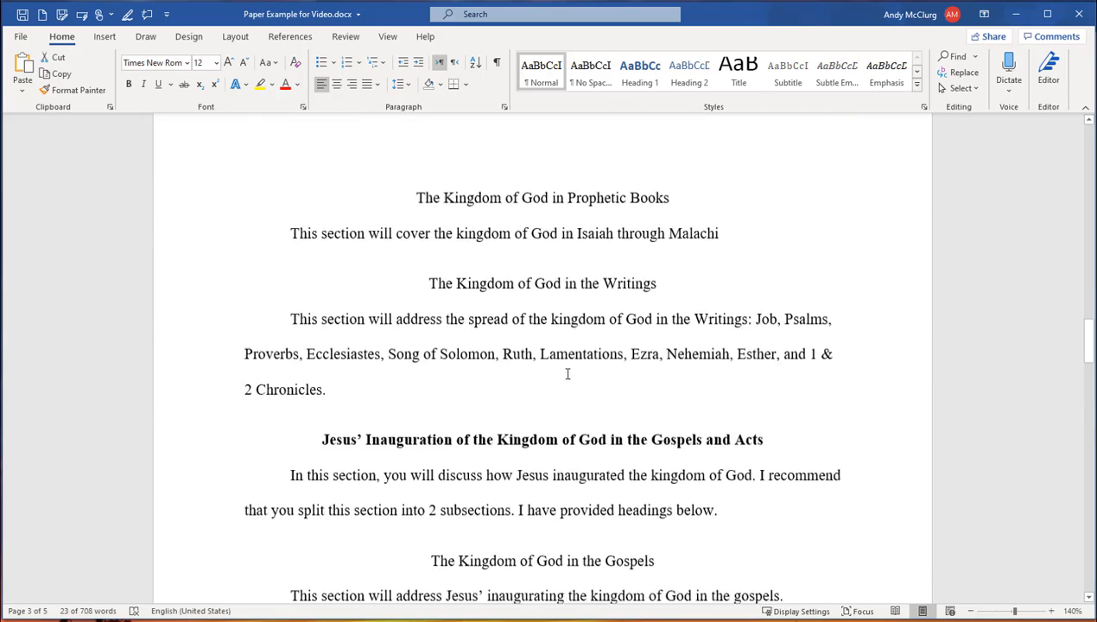
pyautogui.scroll(-8, 568, 373)
pyautogui.scroll(4, 428, 379)
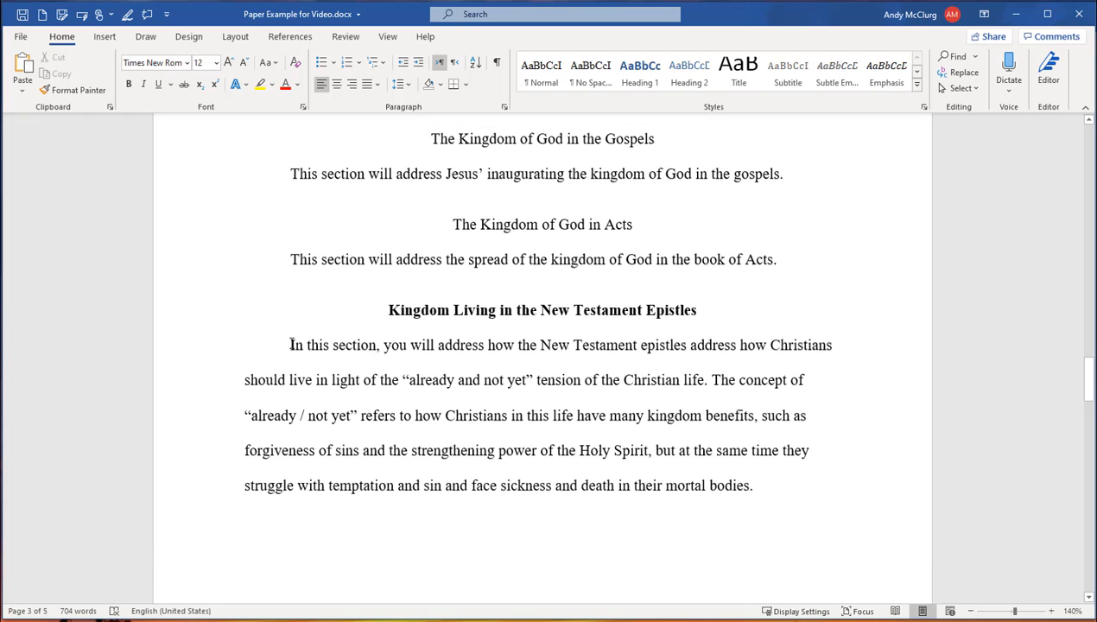
pyautogui.moveTo(290, 345); pyautogui.dragTo(753, 488)
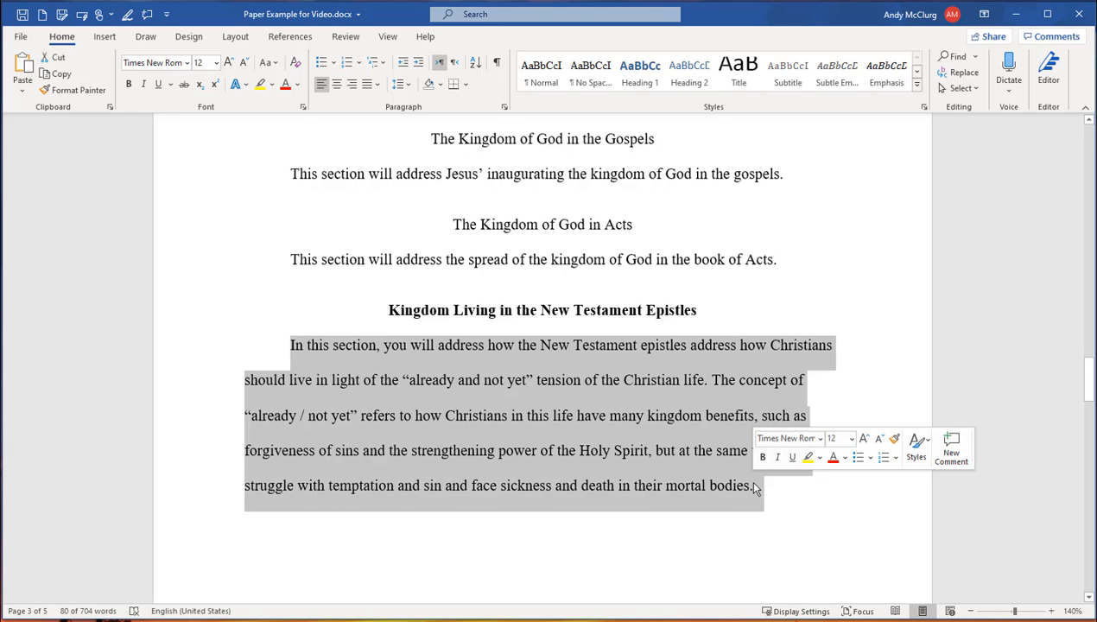
pyautogui.press('Delete')
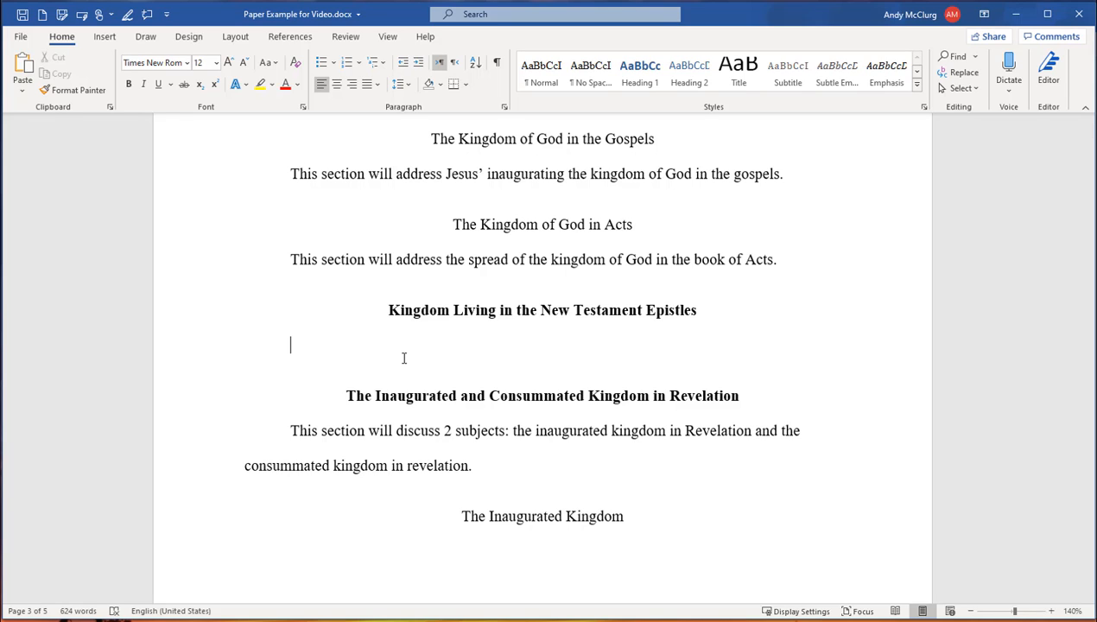
# Begin the section's new paragraph with "The kingdom of God is a reoccurring theme in the New Testament epistles".
pyautogui.write('The kingd')
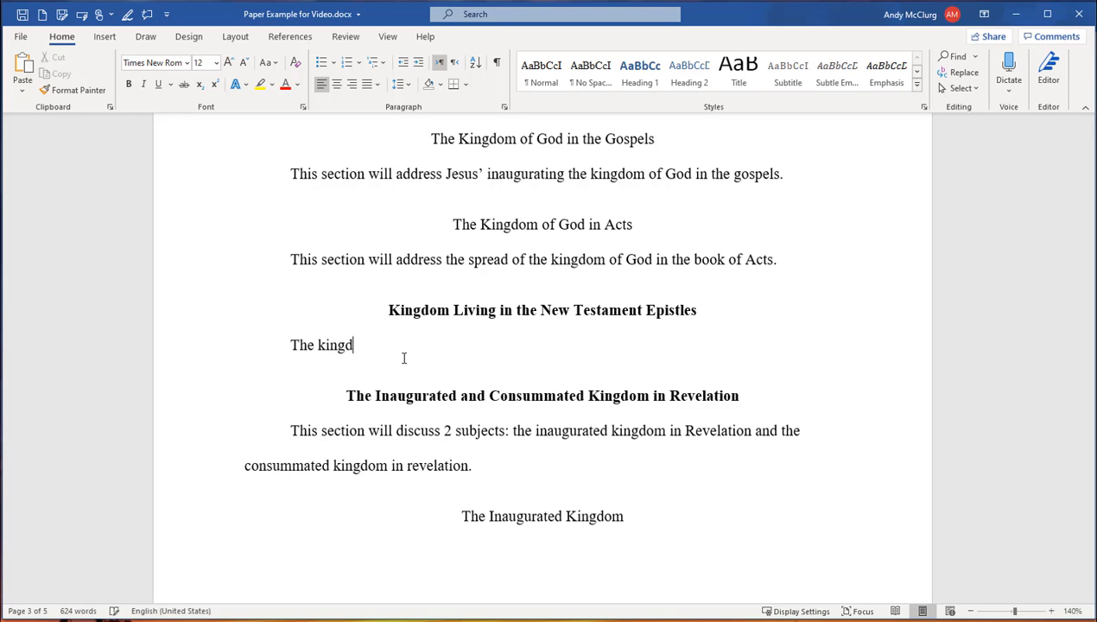
pyautogui.write('om of God is')
pyautogui.write(' co')
pyautogui.press('BackSpace')
pyautogui.press('BackSpace')
pyautogui.write('a reoccurr')
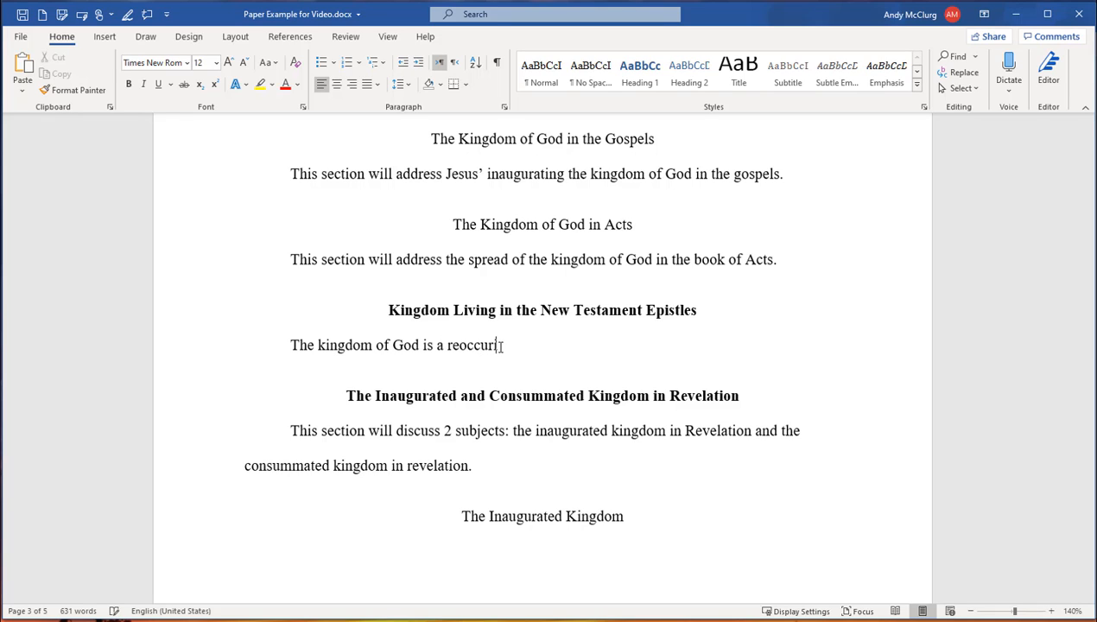
pyautogui.write('ing theme in the ')
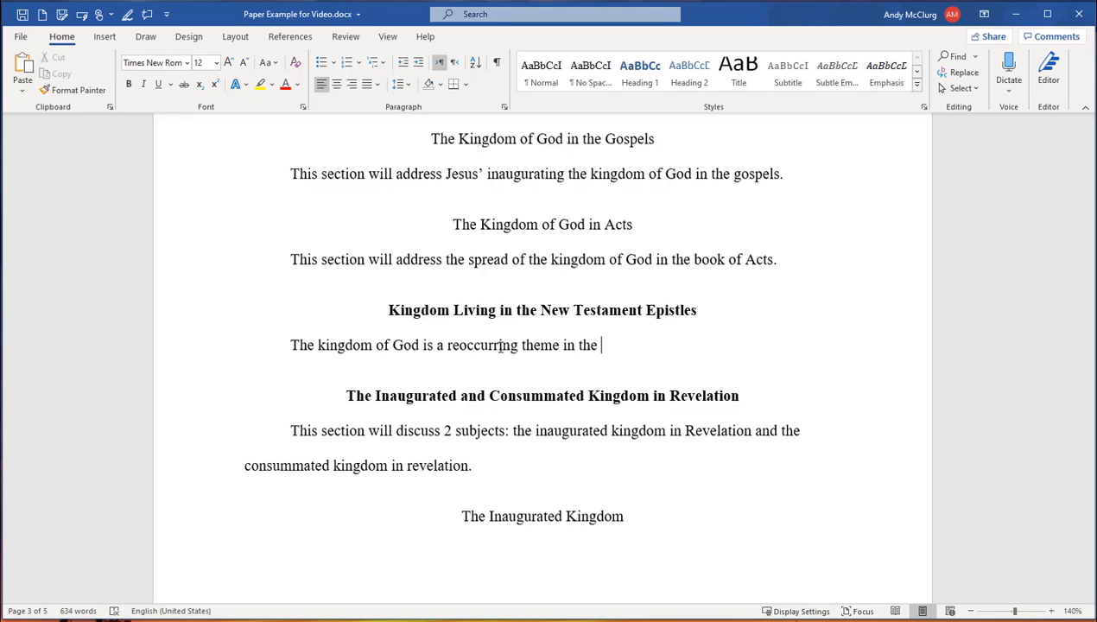
pyautogui.write('New Testaqmen')
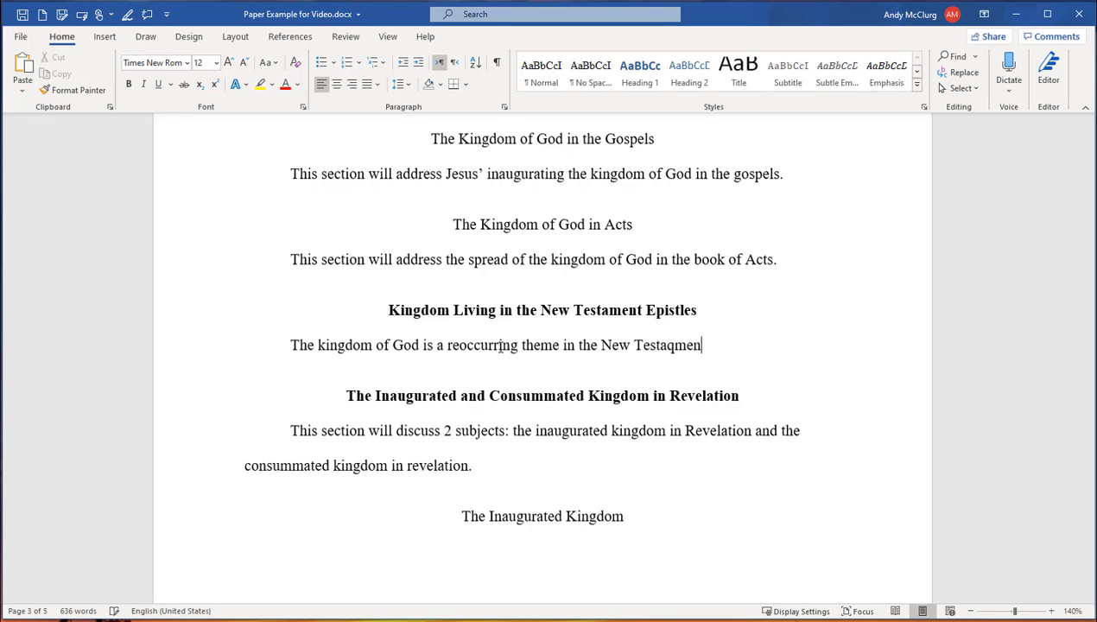
pyautogui.press('BackSpace')
pyautogui.press('BackSpace')
pyautogui.press('BackSpace')
pyautogui.press('BackSpace')
pyautogui.write('ment epistles')
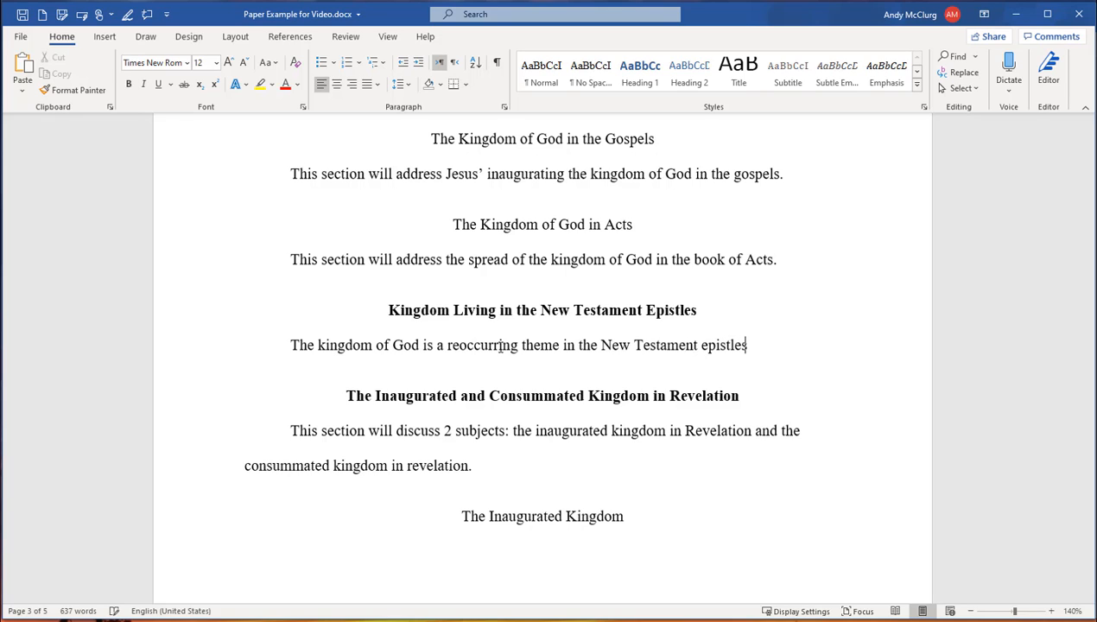
# End that sentence and add one attributing to the article's author: "compared with the gospels, Paul does not stress the kingdom of God.".
pyautogui.write('. According')
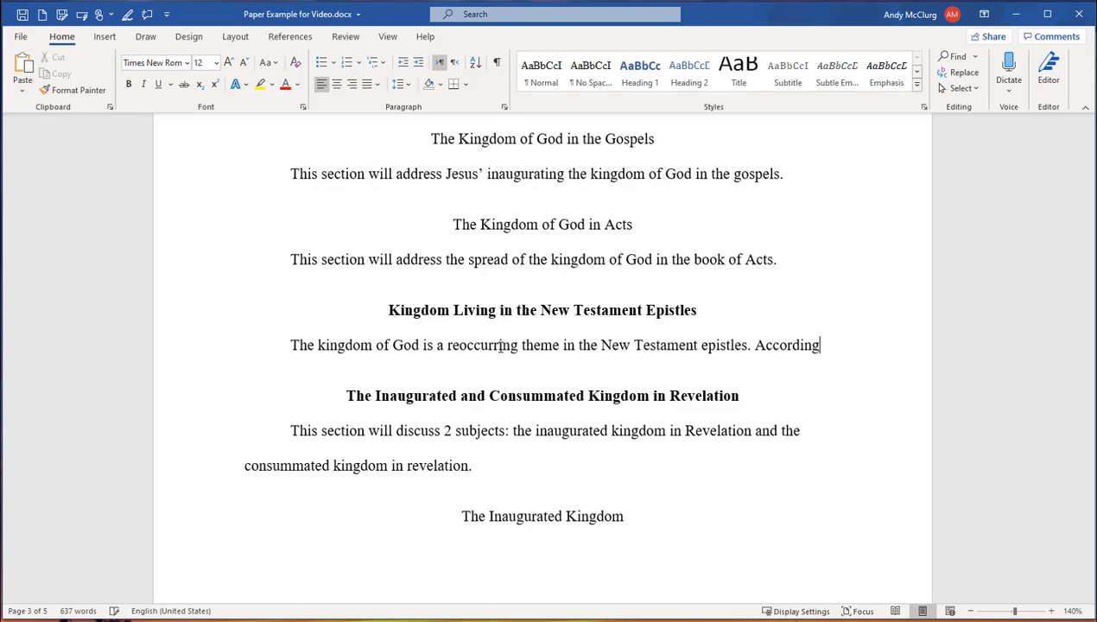
pyautogui.write(' to Vlach')
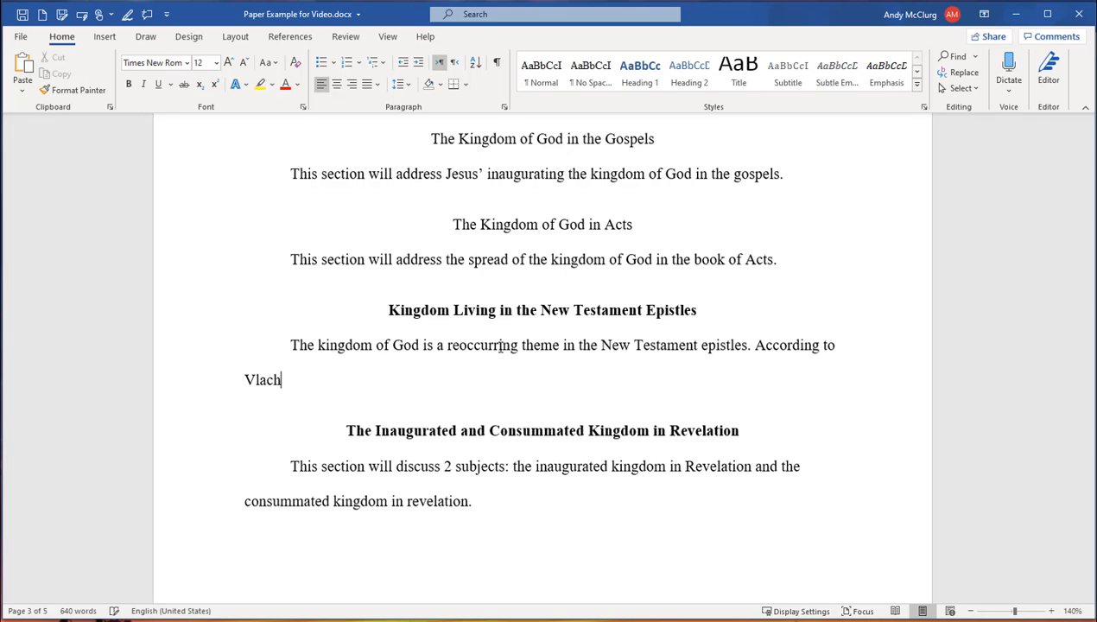
pyautogui.write(', compared with the go')
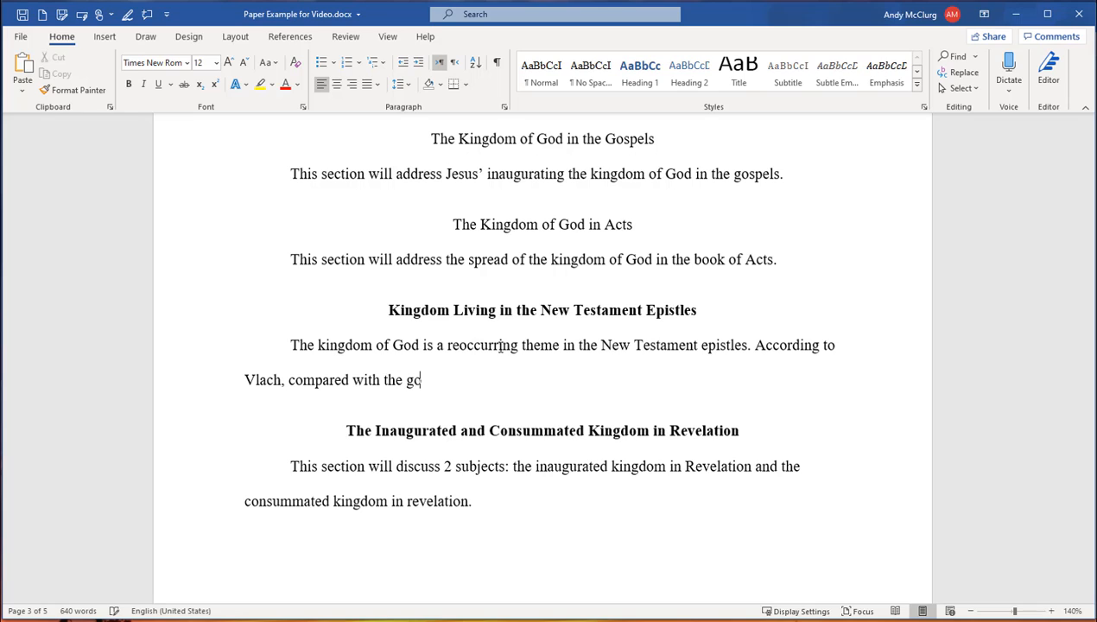
pyautogui.write('spels, Paul does n')
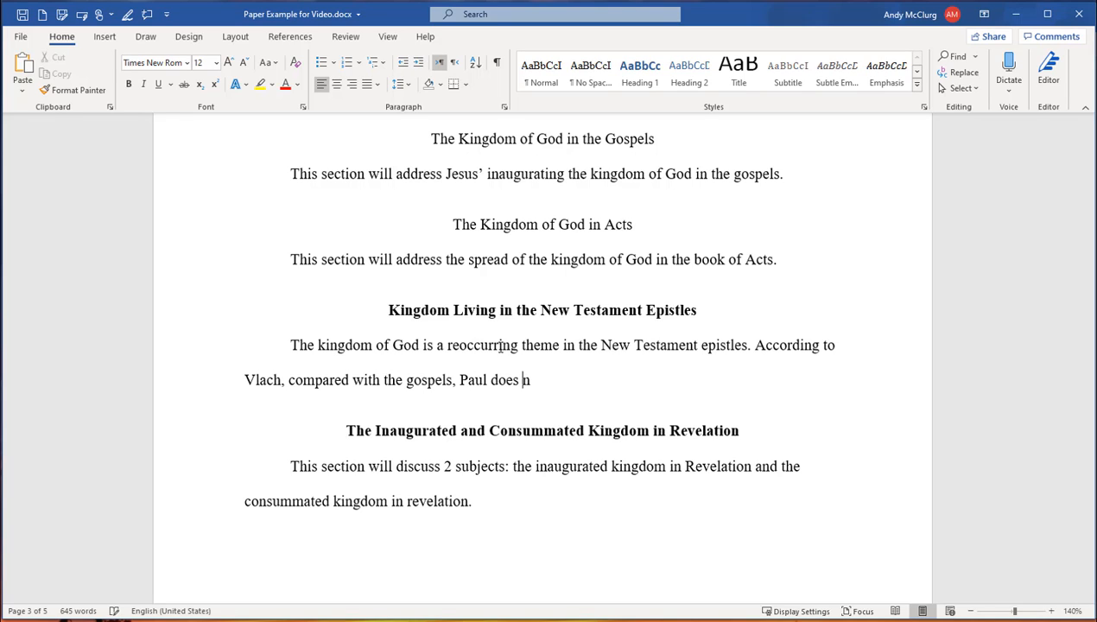
pyautogui.write('ot stress the k')
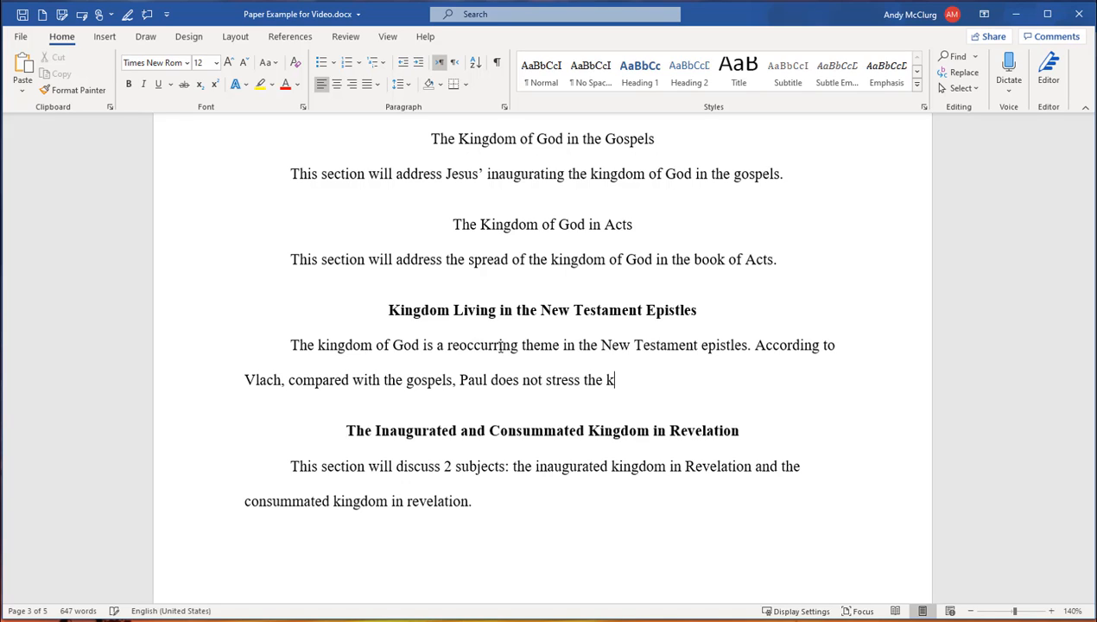
pyautogui.write('ingdom of ')
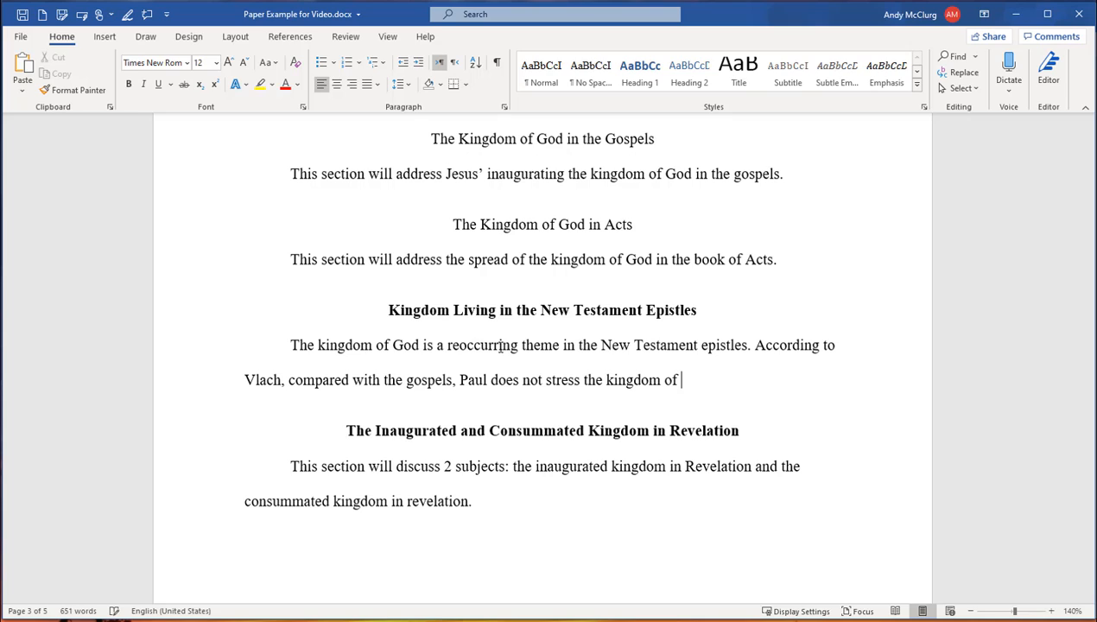
pyautogui.write('God.')
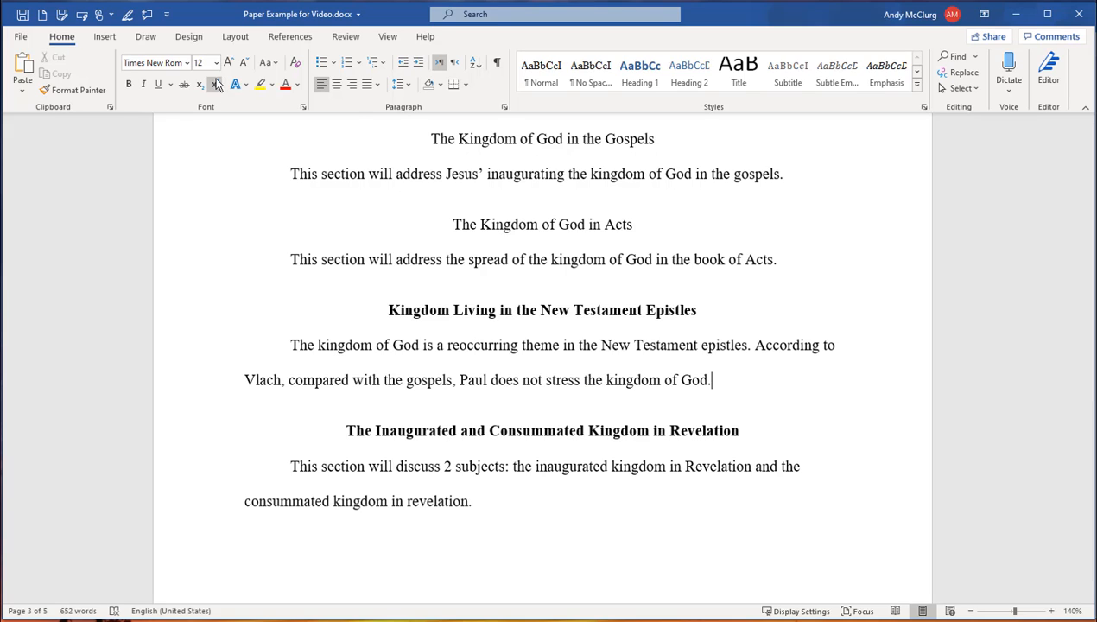
# Insert a footnote after the sentence ending "kingdom of God." and paste the copied citation into it with merged formatting.
pyautogui.click(272, 41)
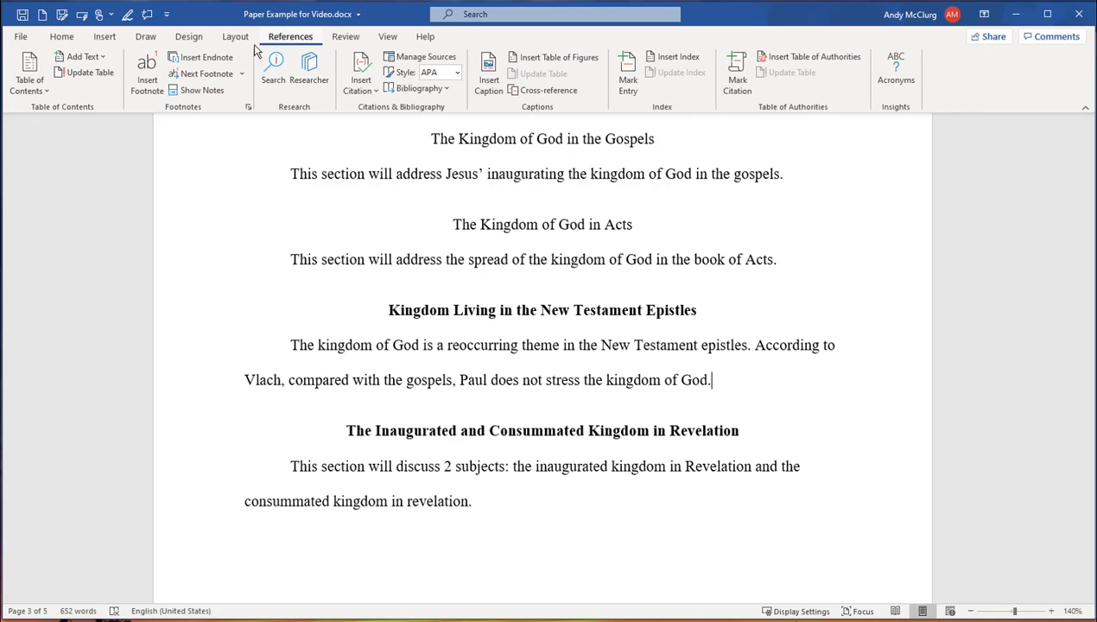
pyautogui.click(145, 67)
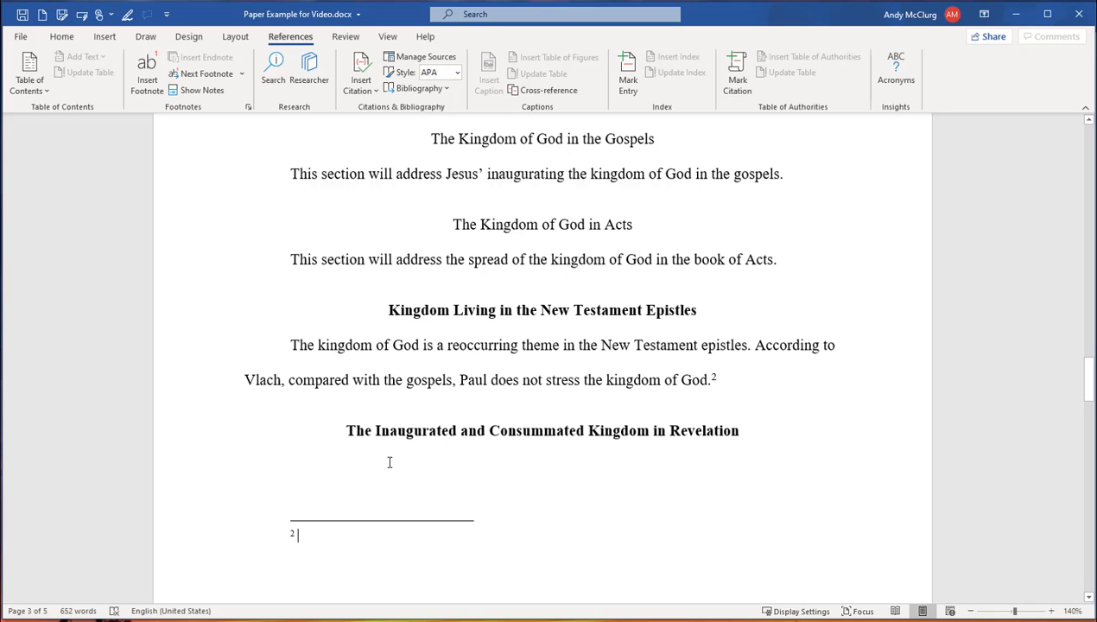
pyautogui.rightClick(299, 536)
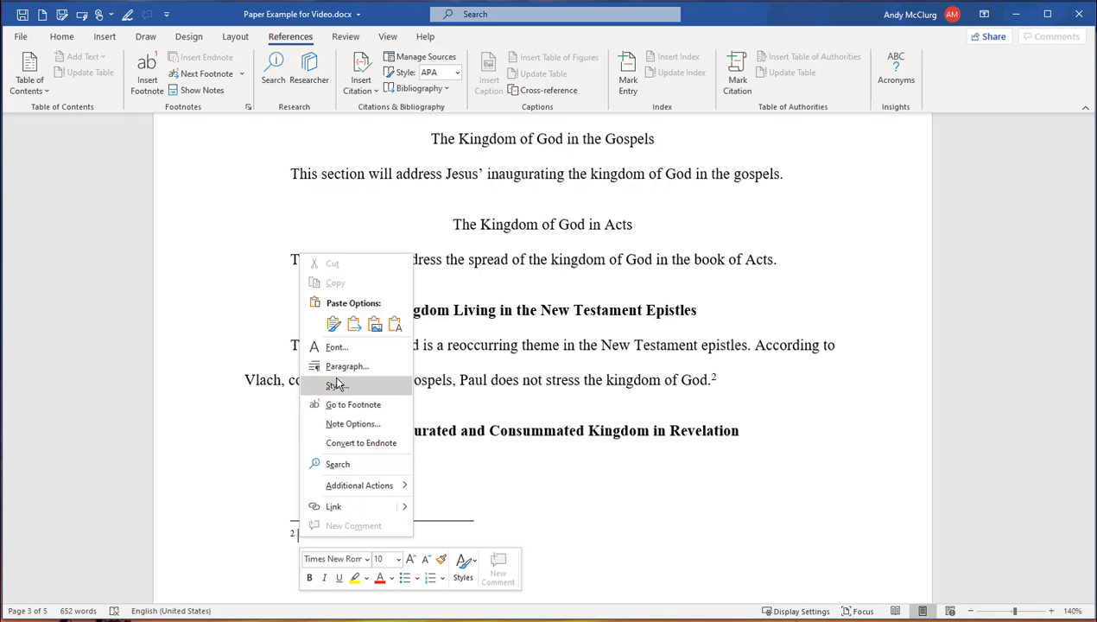
pyautogui.click(354, 324)
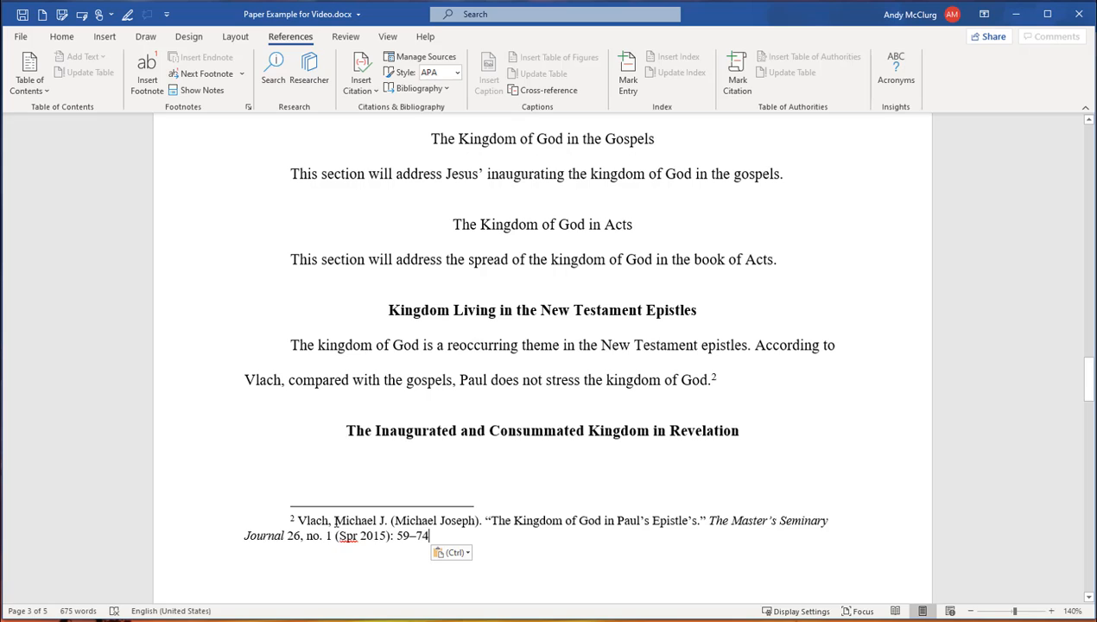
# In the footnote, move the author's surname and comma after the middle initial and remove the parenthesized name with its period.
pyautogui.click(334, 521)
pyautogui.moveTo(298, 520); pyautogui.dragTo(400, 528)
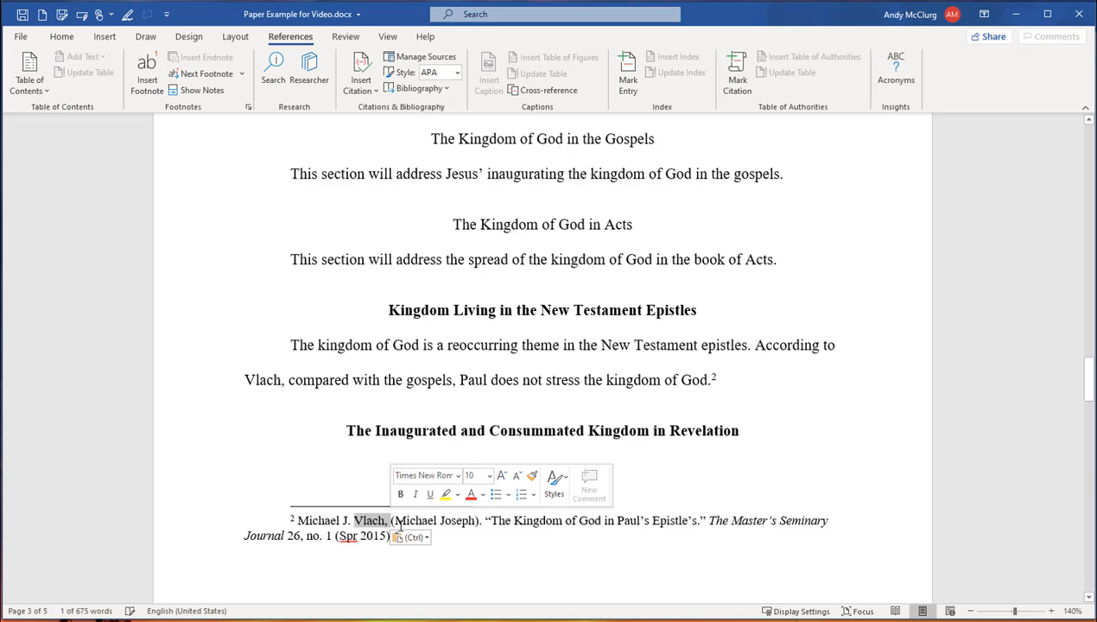
pyautogui.click(388, 523)
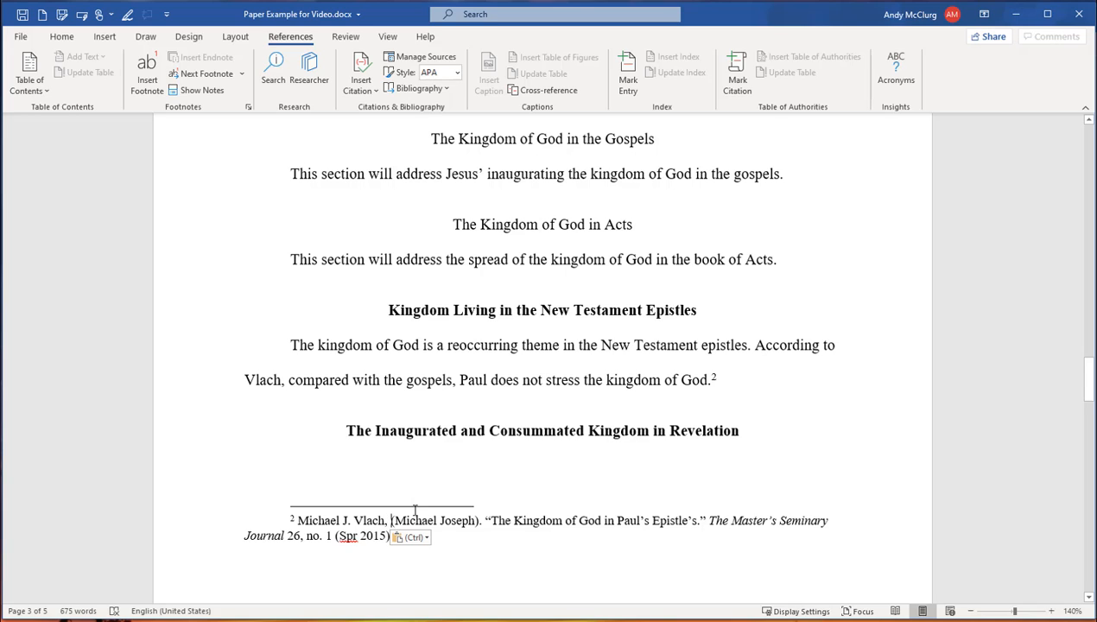
pyautogui.press('Delete')
pyautogui.press('Delete')
pyautogui.press('Delete')
pyautogui.press('Delete')
pyautogui.press('Delete')
pyautogui.press('Delete')
pyautogui.press('Delete')
pyautogui.press('Delete')
pyautogui.press('Delete')
pyautogui.press('Delete')
pyautogui.press('Delete')
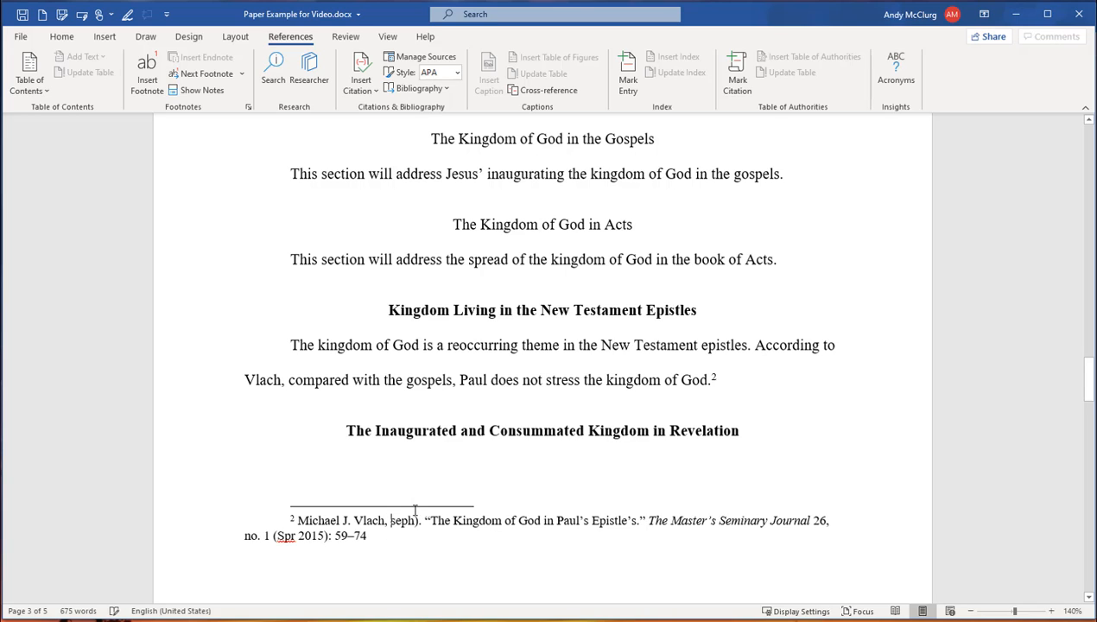
pyautogui.press('Delete')
pyautogui.press('Delete')
pyautogui.press('Delete')
pyautogui.press('Delete')
pyautogui.press('Delete')
pyautogui.press('Delete')
pyautogui.press('Delete')
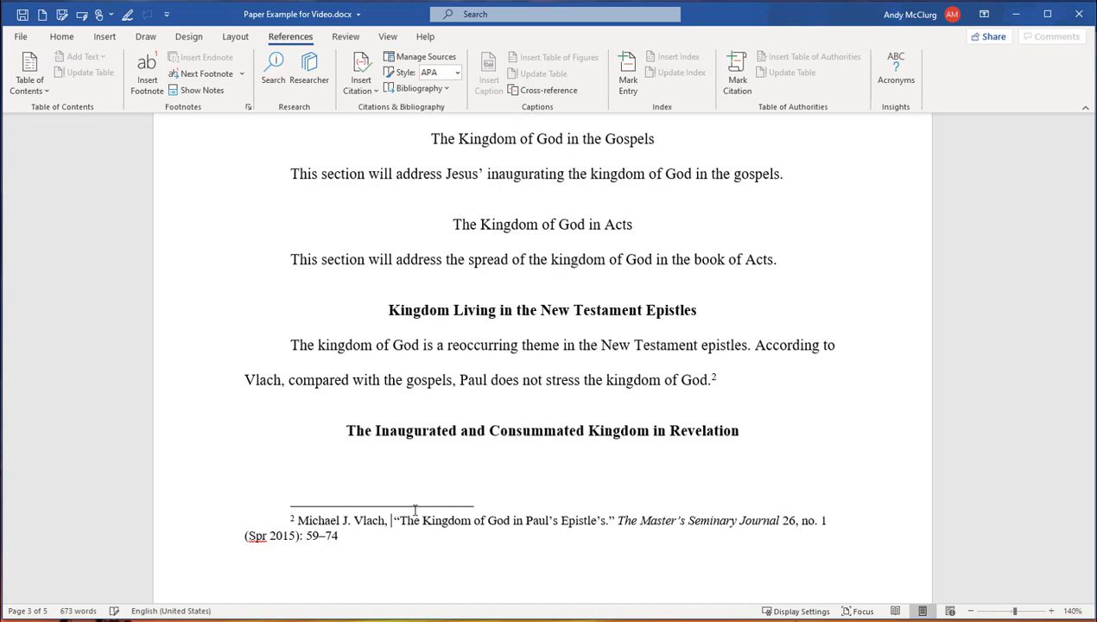
pyautogui.press('Delete')
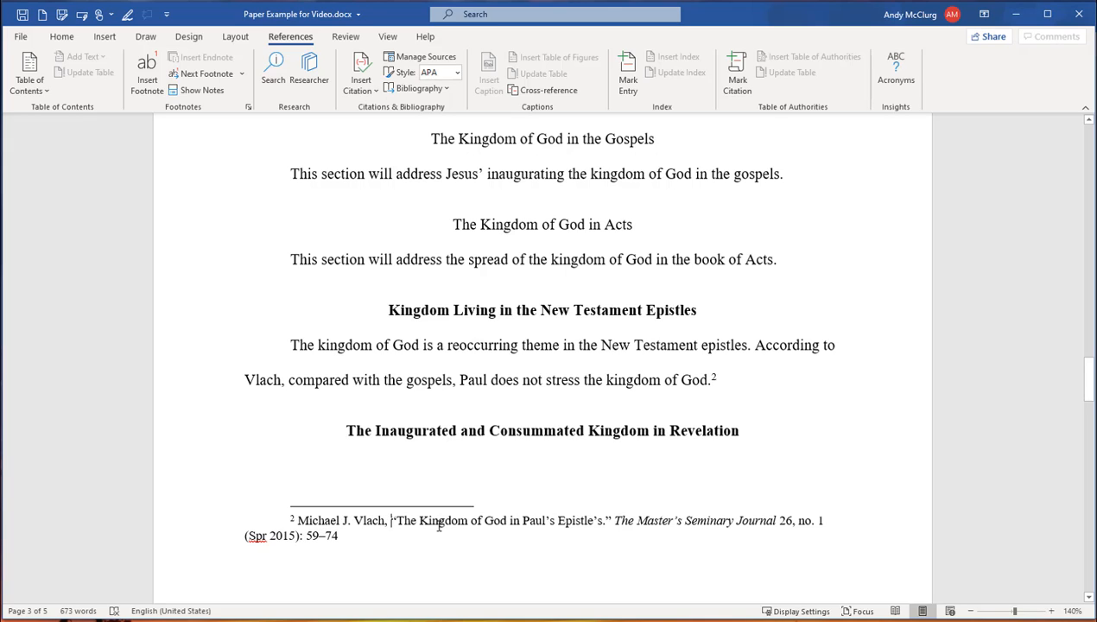
# Replace the period after the article title in the footnote with a comma inside the closing quotation mark.
pyautogui.click(607, 520)
pyautogui.press('BackSpace')
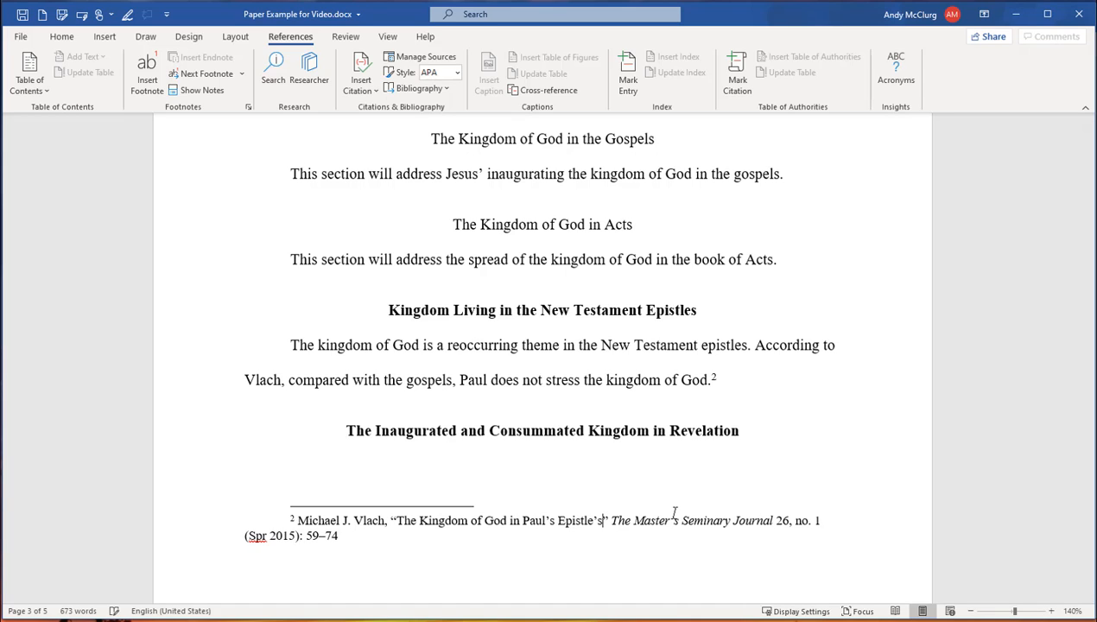
pyautogui.write(',')
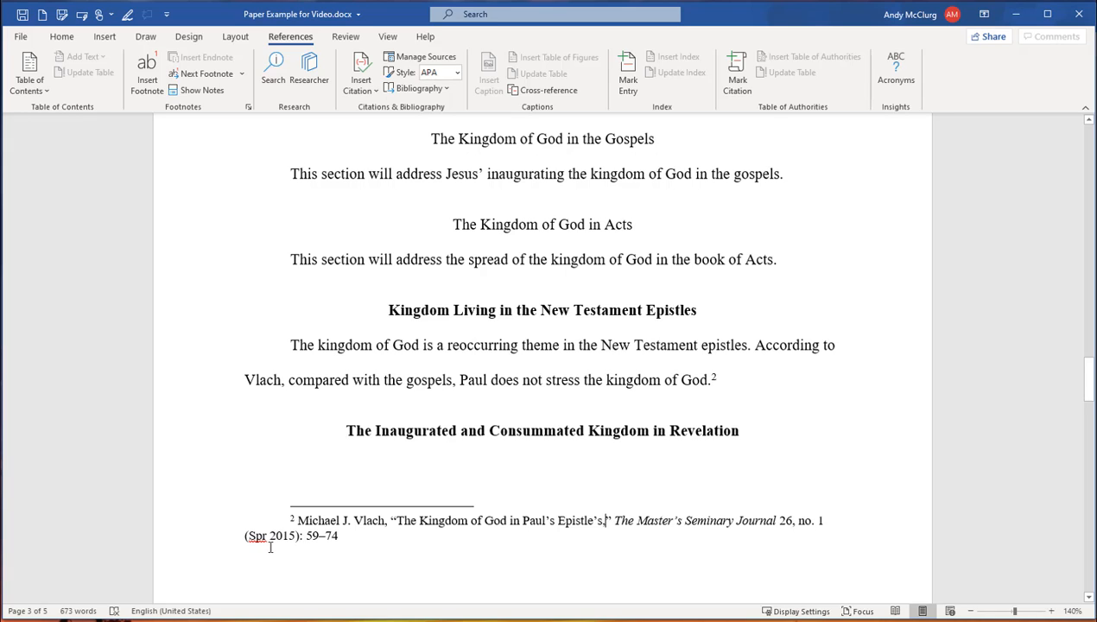
# Shorten the footnote's page range to the single cited page 59, ending with a period.
pyautogui.click(342, 536)
pyautogui.press('BackSpace')
pyautogui.press('BackSpace')
pyautogui.moveTo(289, 383); pyautogui.dragTo(703, 390)
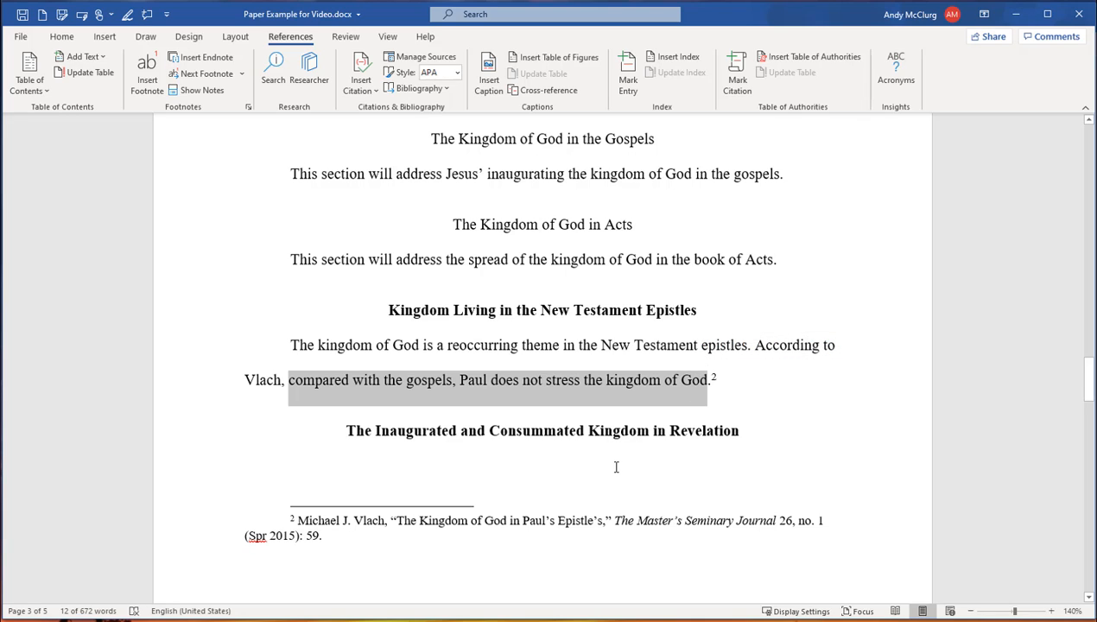
pyautogui.click(318, 536)
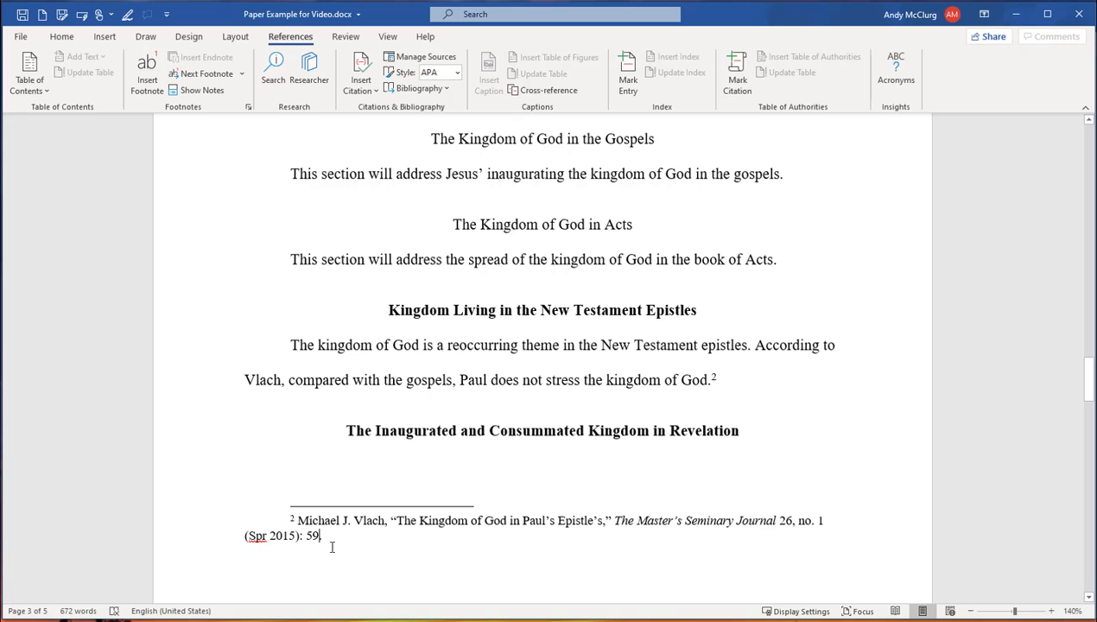
pyautogui.write('.')
# Examine the web address at the end of the new journal article entry in the bibliography.
pyautogui.moveTo(1089, 393); pyautogui.dragTo(1081, 537)
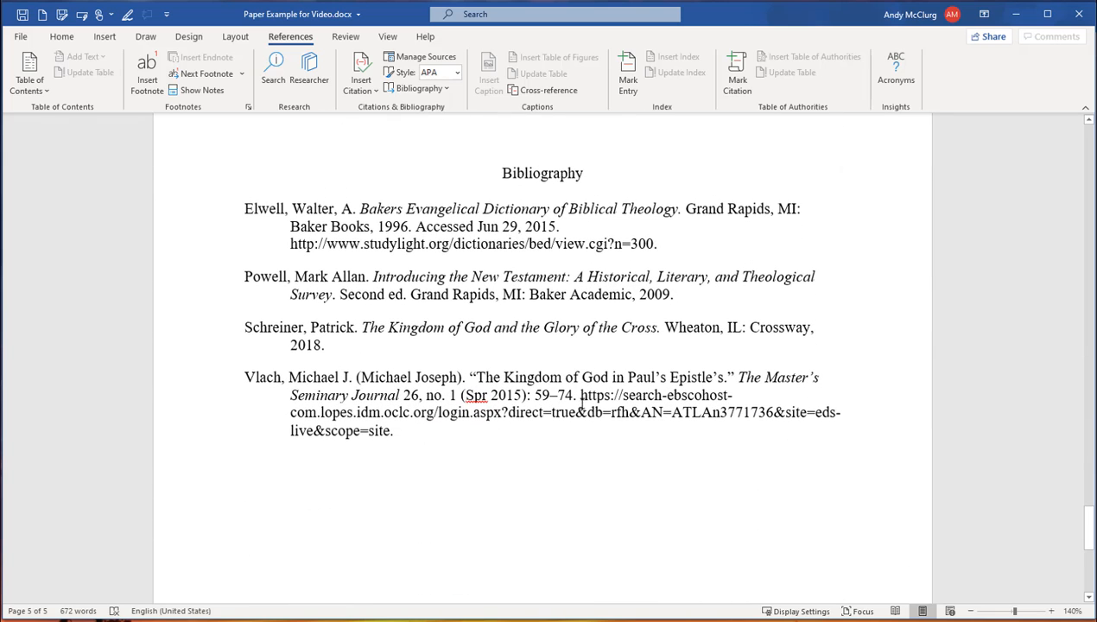
pyautogui.moveTo(579, 394); pyautogui.dragTo(608, 434)
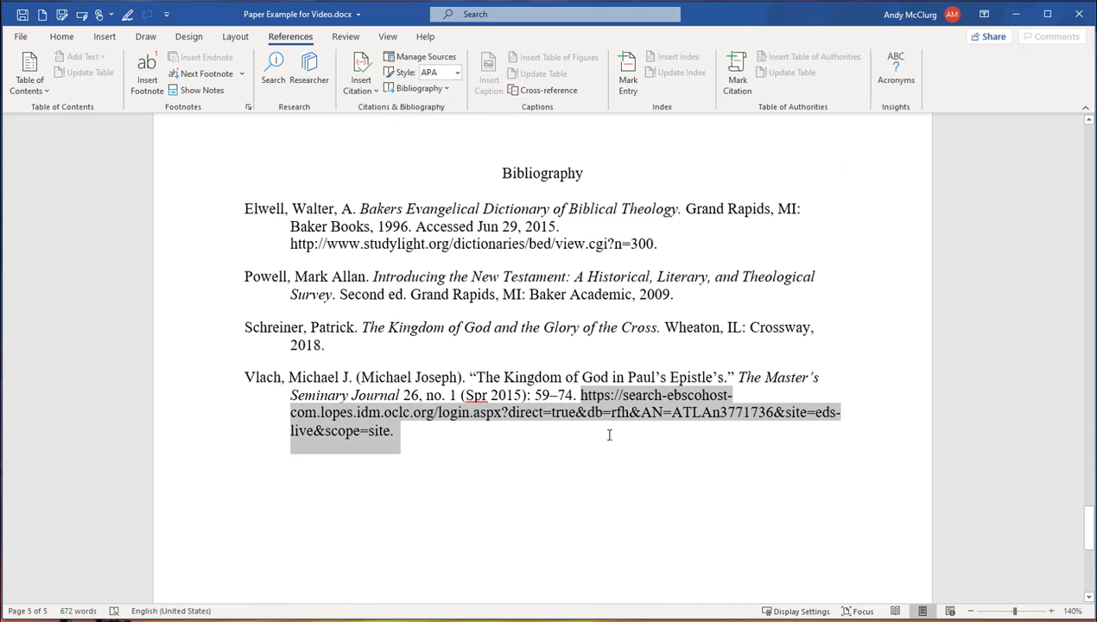
pyautogui.click(585, 359)
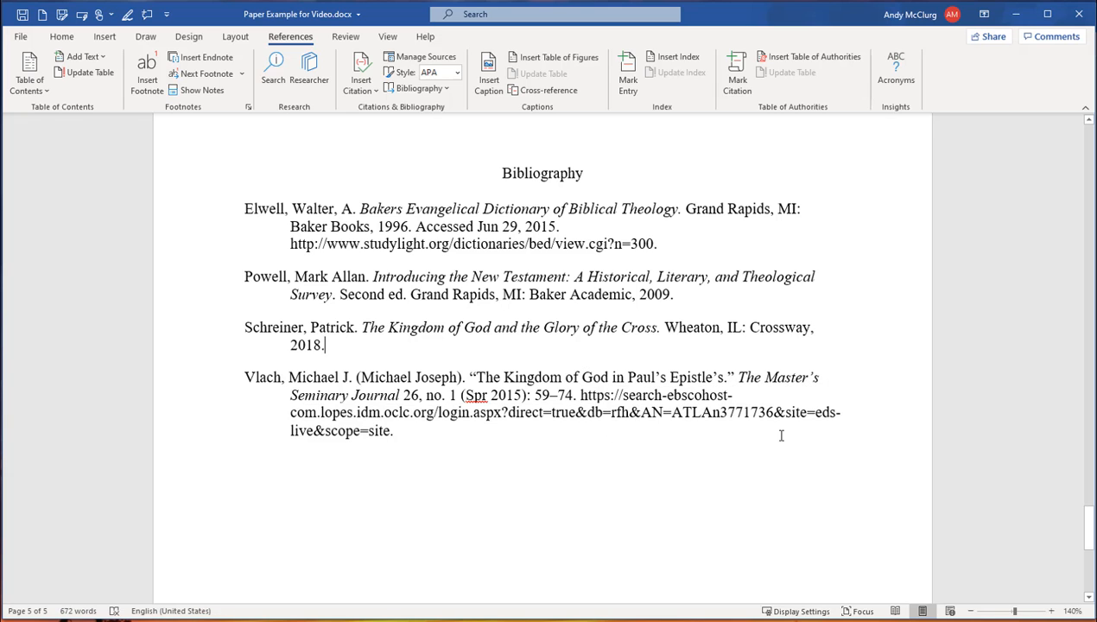
pyautogui.scroll(3, 794, 417)
pyautogui.scroll(15, 812, 392)
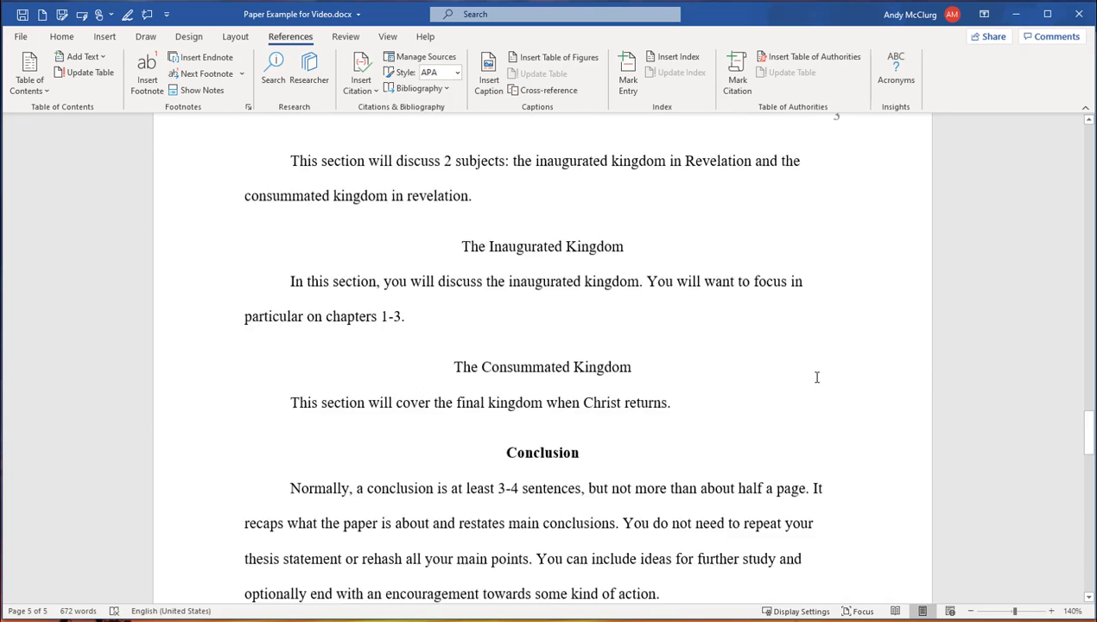
# Replace the introductory paragraph under the heading "The Inaugurated and Consummated Kingdom in Revelation" with "Some text that I wrote".
pyautogui.scroll(5, 818, 382)
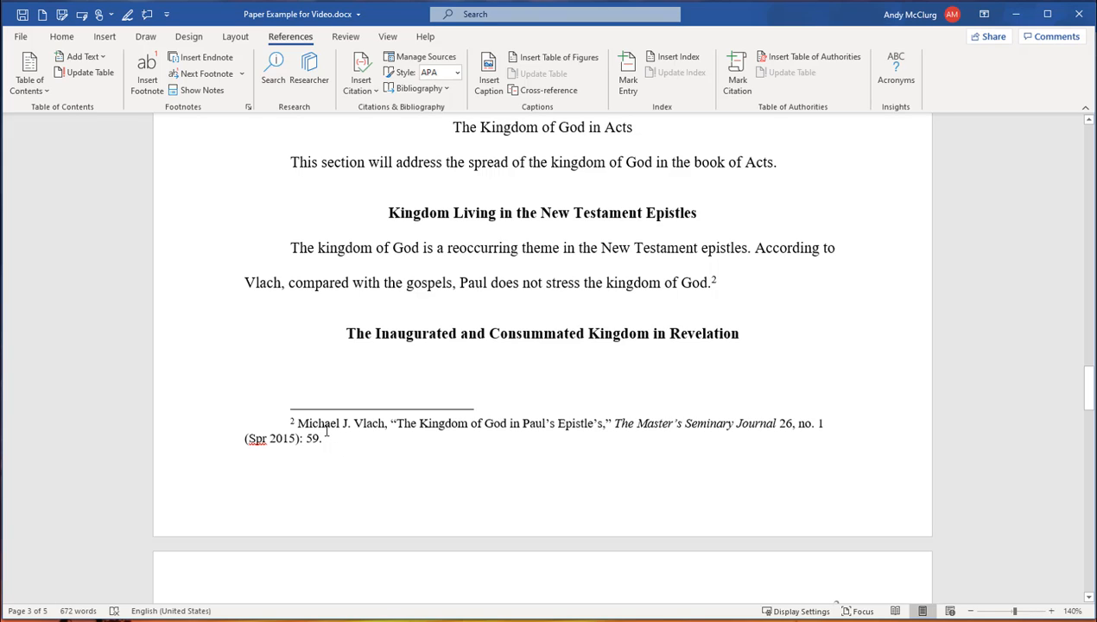
pyautogui.scroll(-1, 345, 431)
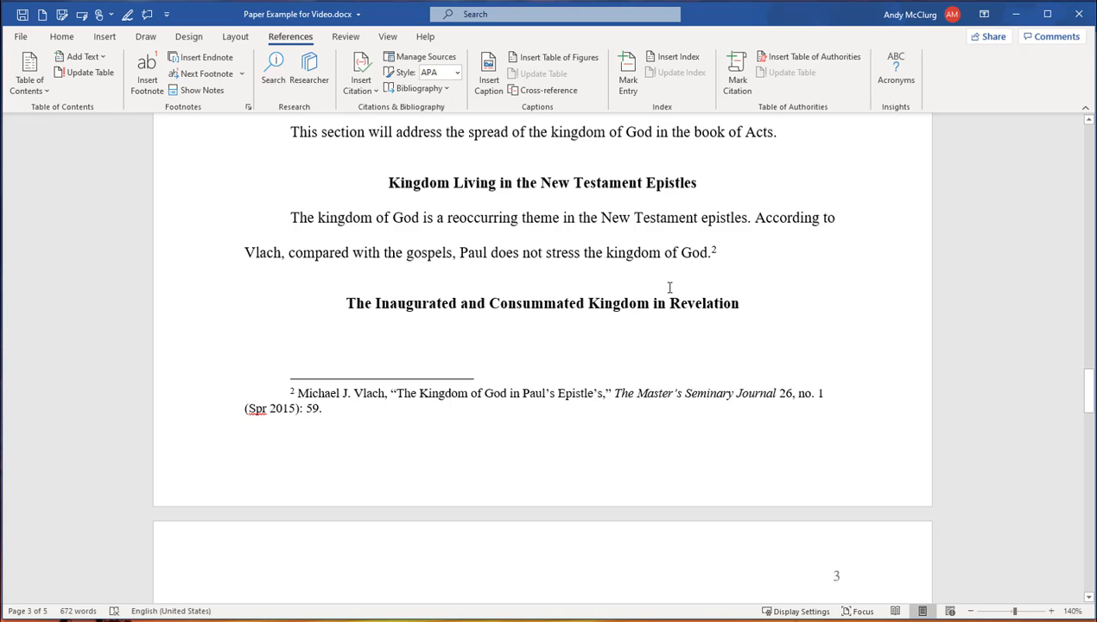
pyautogui.scroll(-4, 586, 322)
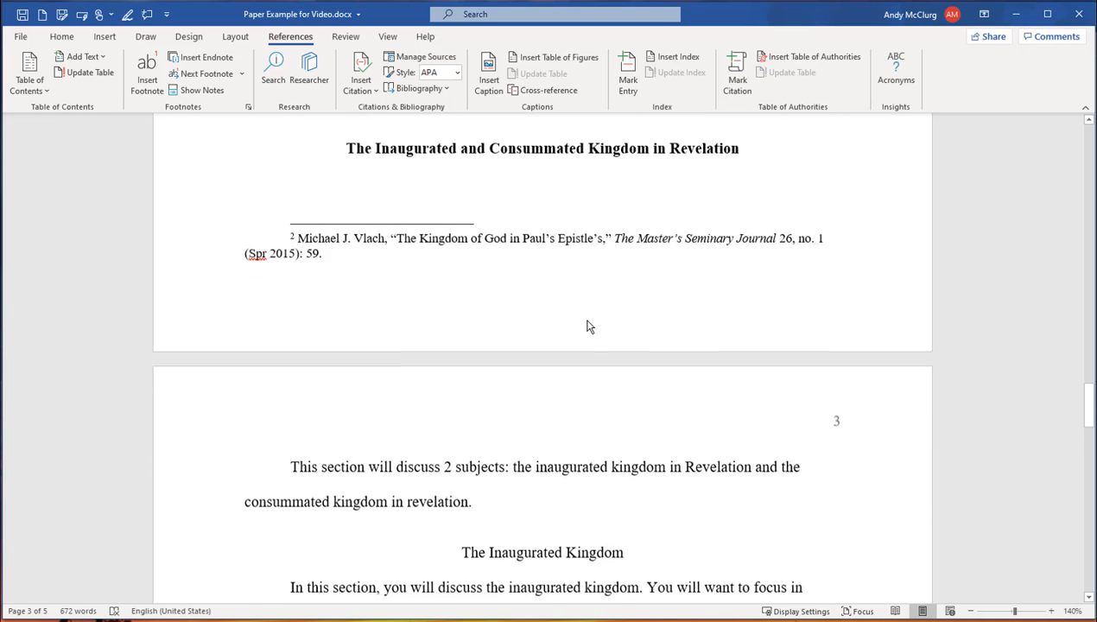
pyautogui.scroll(2, 433, 360)
pyautogui.scroll(-4, 435, 363)
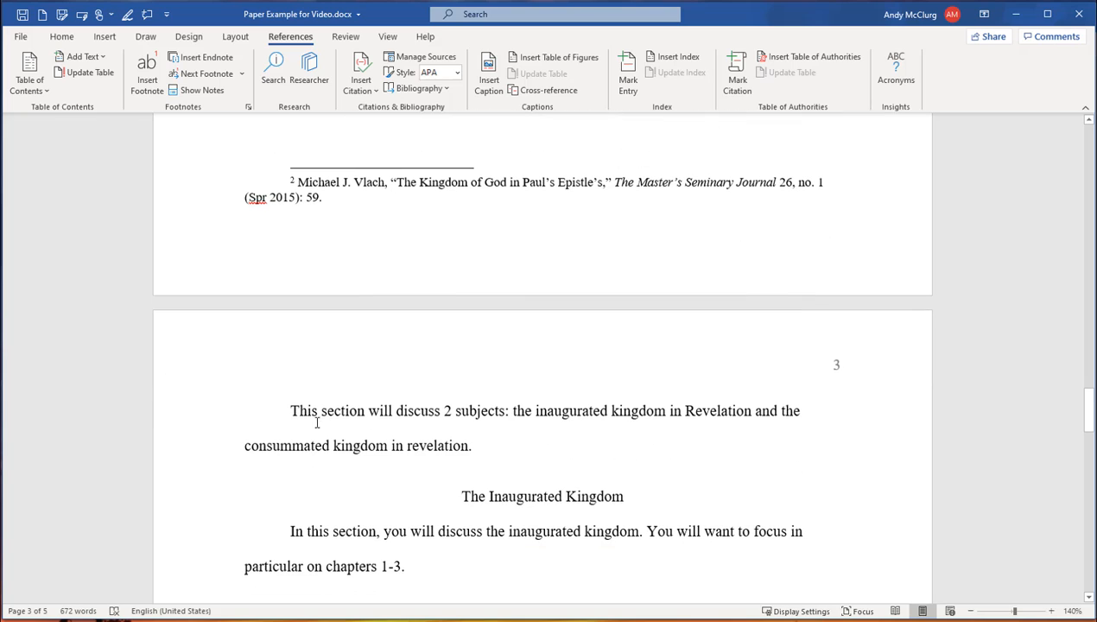
pyautogui.moveTo(292, 411); pyautogui.dragTo(475, 446)
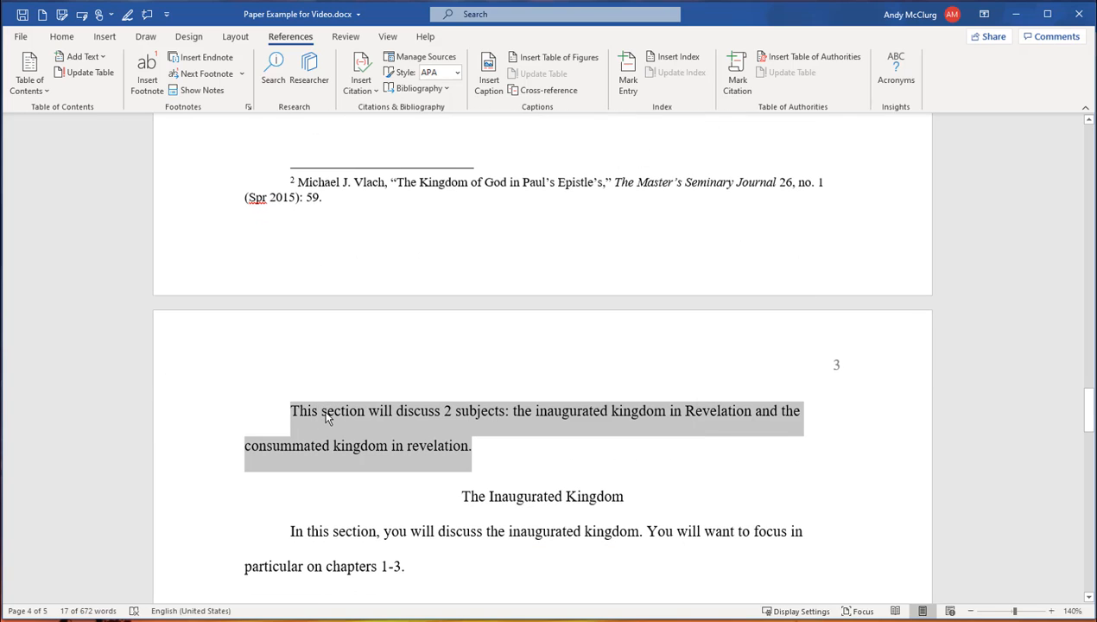
pyautogui.write('Some')
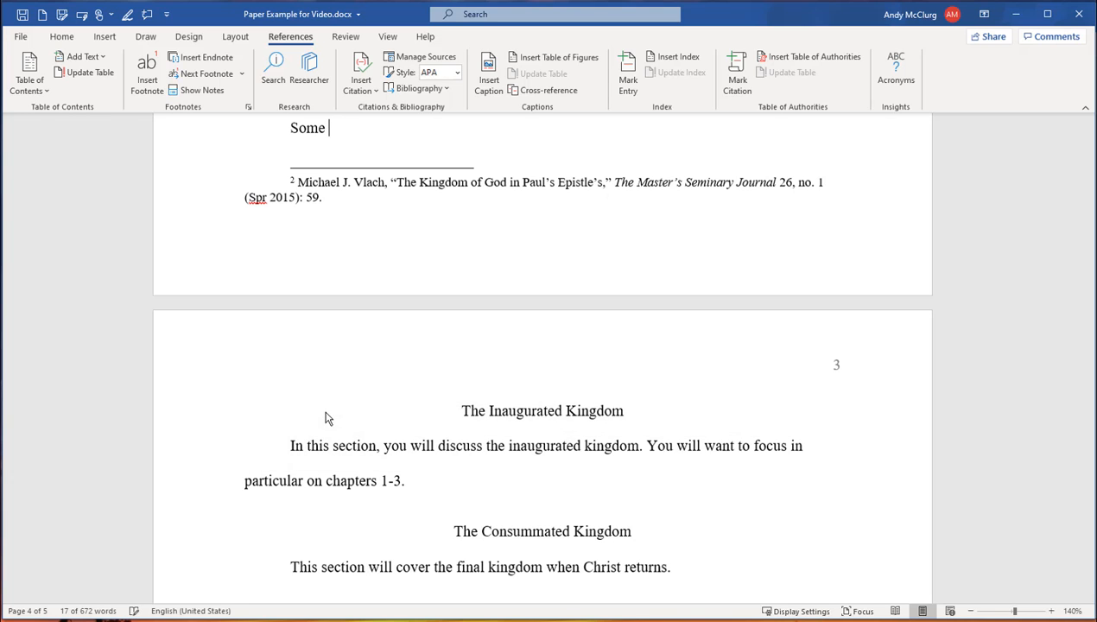
pyautogui.scroll(4, 333, 421)
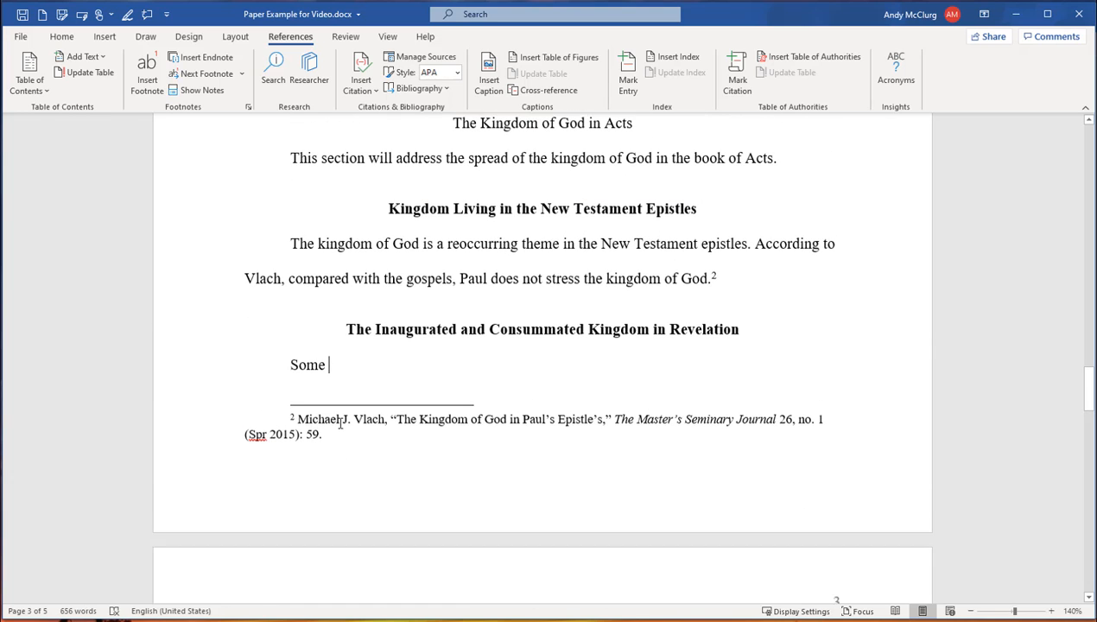
pyautogui.write('text')
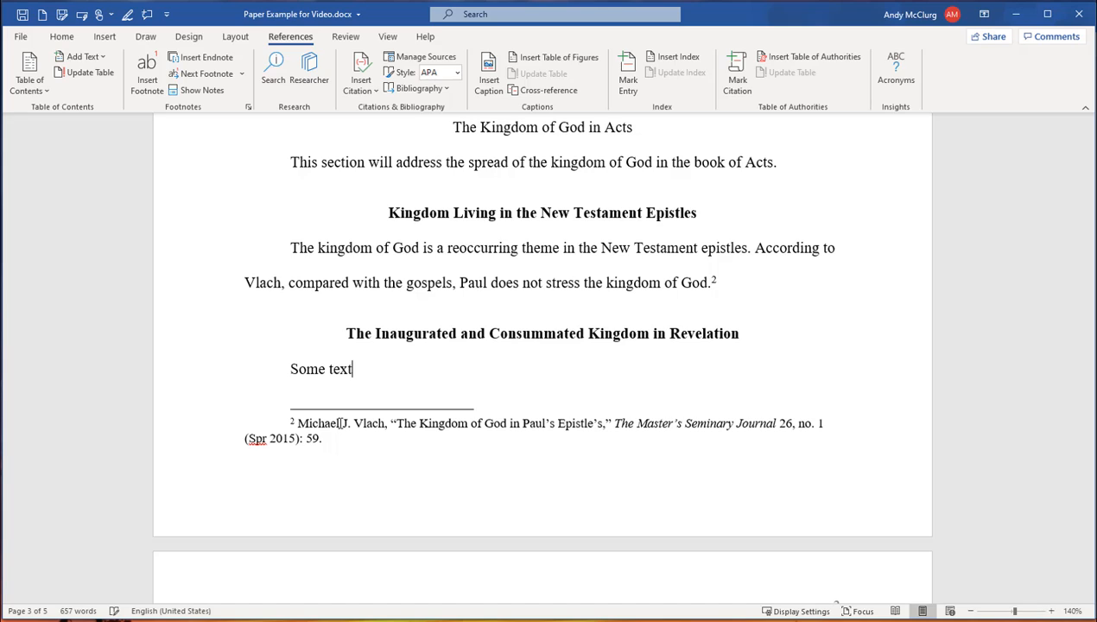
pyautogui.write(' that I wrote')
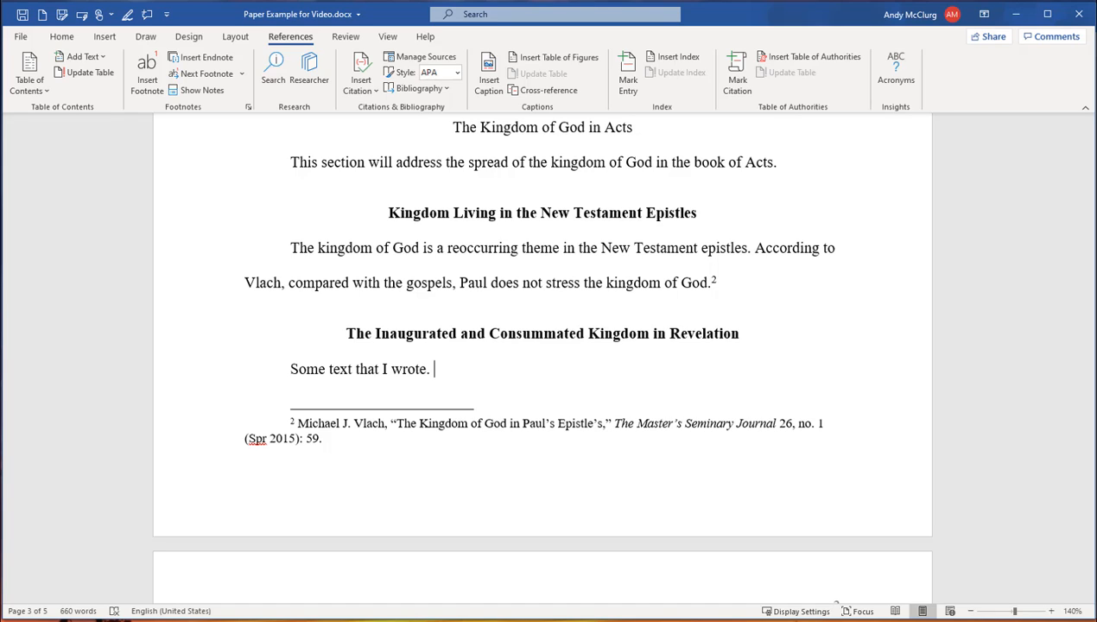
# End that sentence and add one crediting the journal article's author by surname: "the resurrection is key for Paul in terms of God's kingdom.".
pyautogui.write('. As Vlach notes, ')
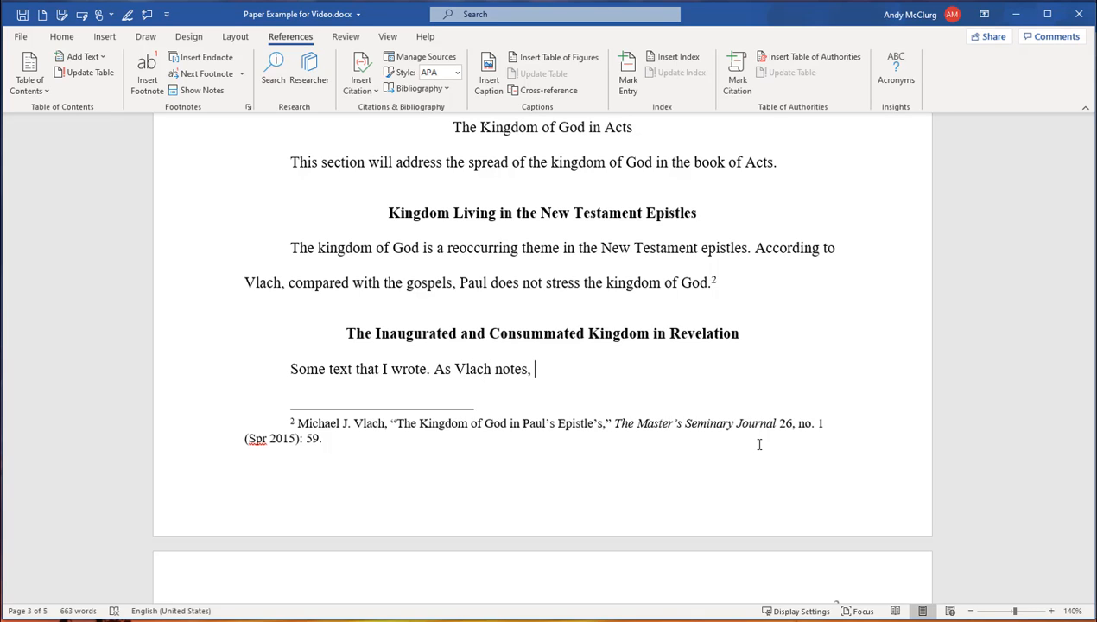
pyautogui.write('the resurrection')
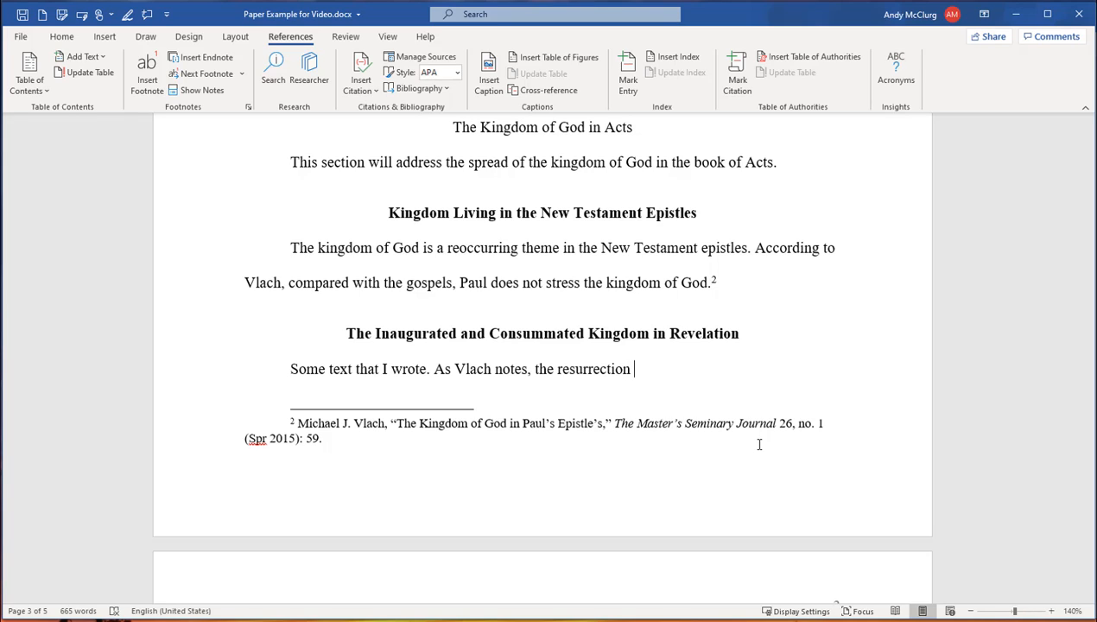
pyautogui.write(' is key for Paul')
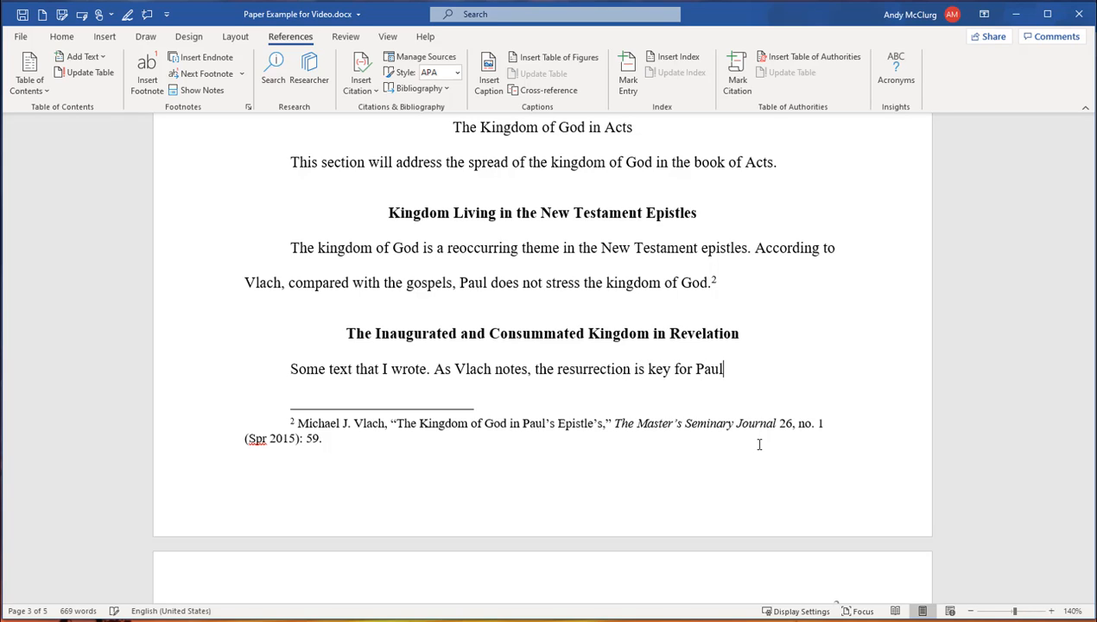
pyautogui.write(' in terms of GOd')
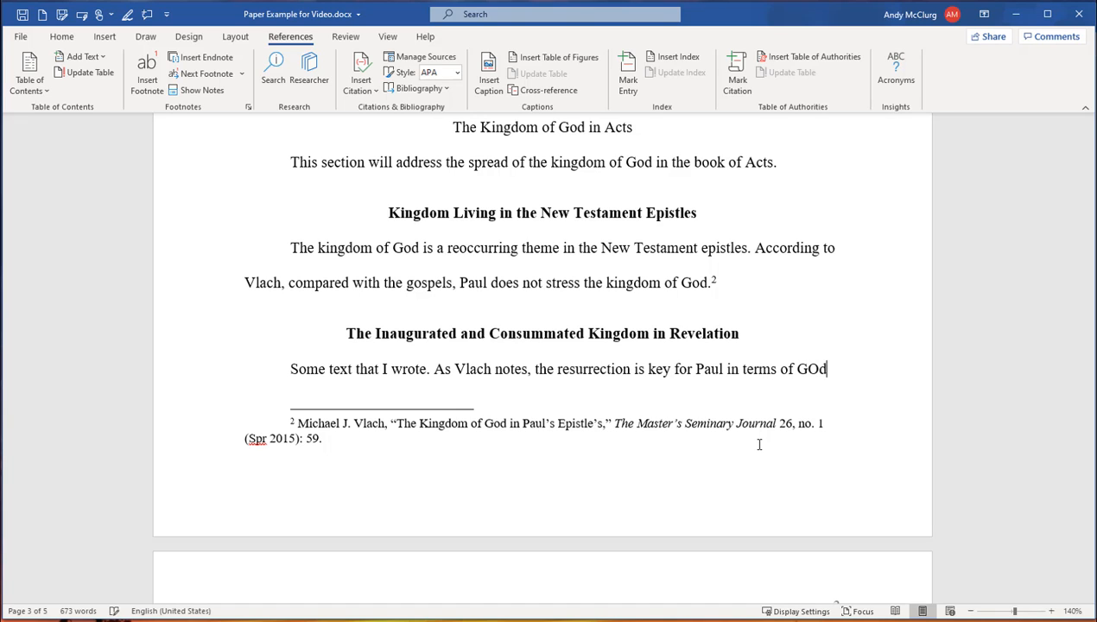
pyautogui.write("'s kingdom")
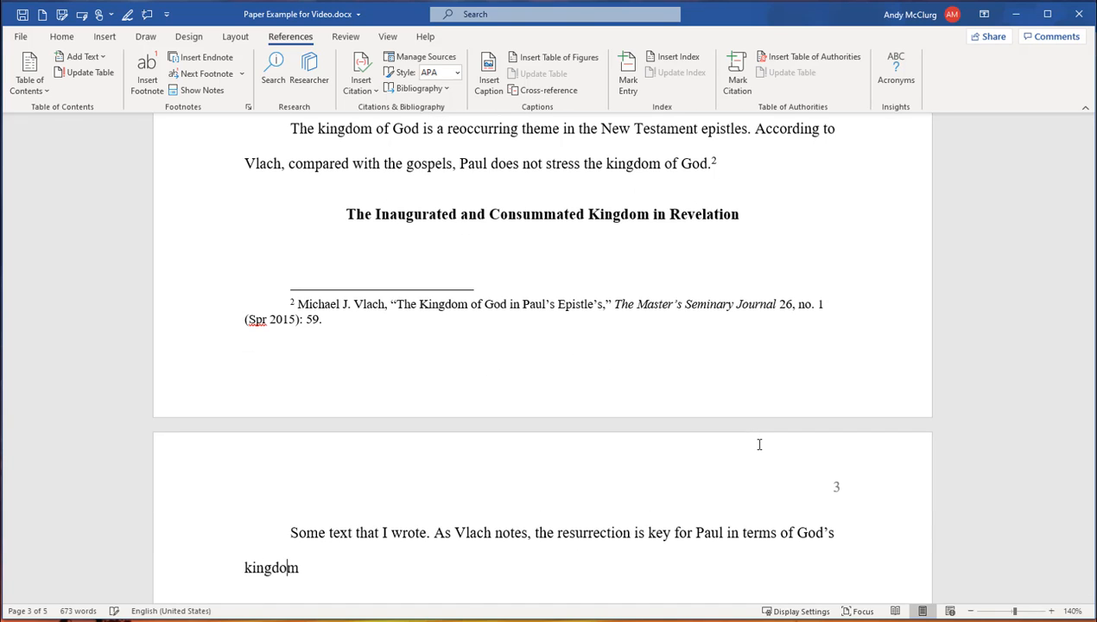
pyautogui.write('.')
# Insert a footnote after the sentence ending "God's kingdom." and give it the text "Ibid., 60.".
pyautogui.scroll(-3, 773, 460)
pyautogui.scroll(-1, 639, 409)
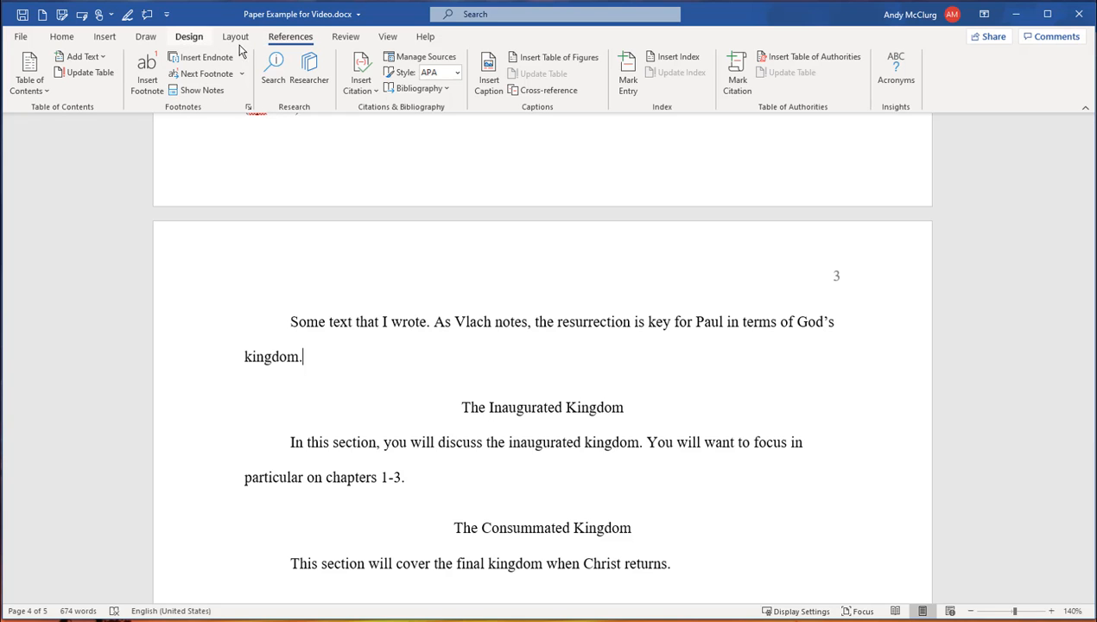
pyautogui.click(147, 76)
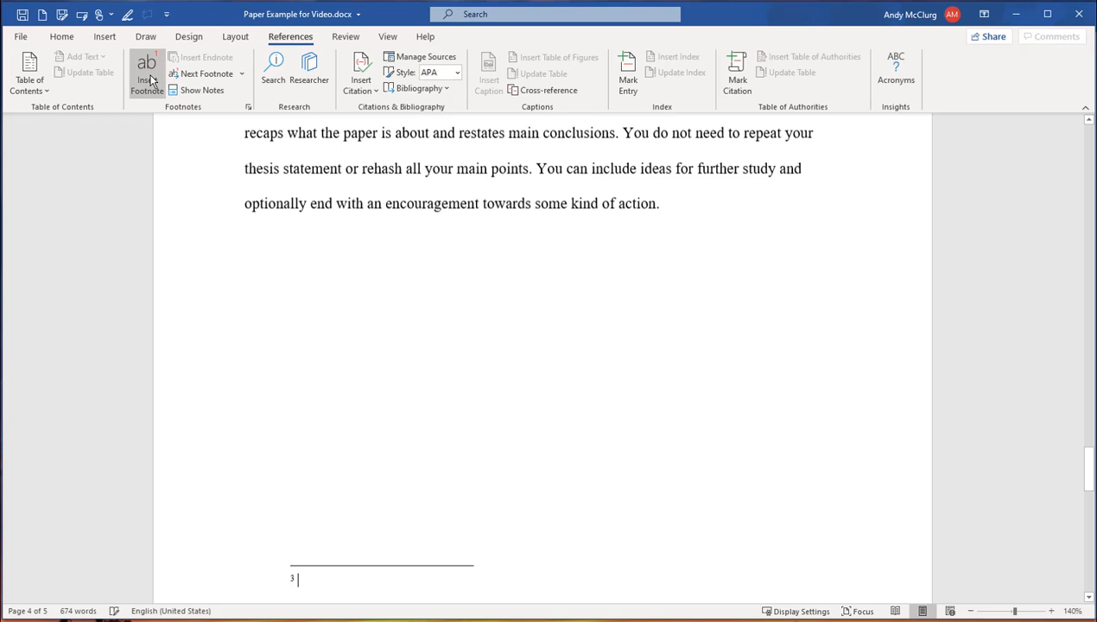
pyautogui.scroll(4, 367, 296)
pyautogui.scroll(4, 375, 282)
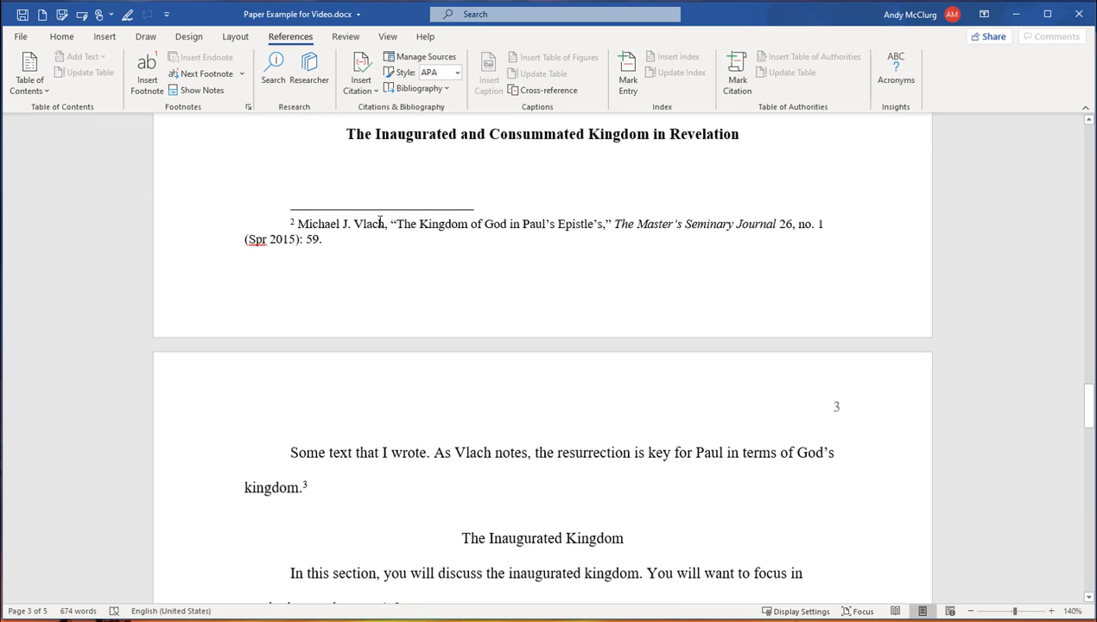
pyautogui.scroll(-10, 380, 251)
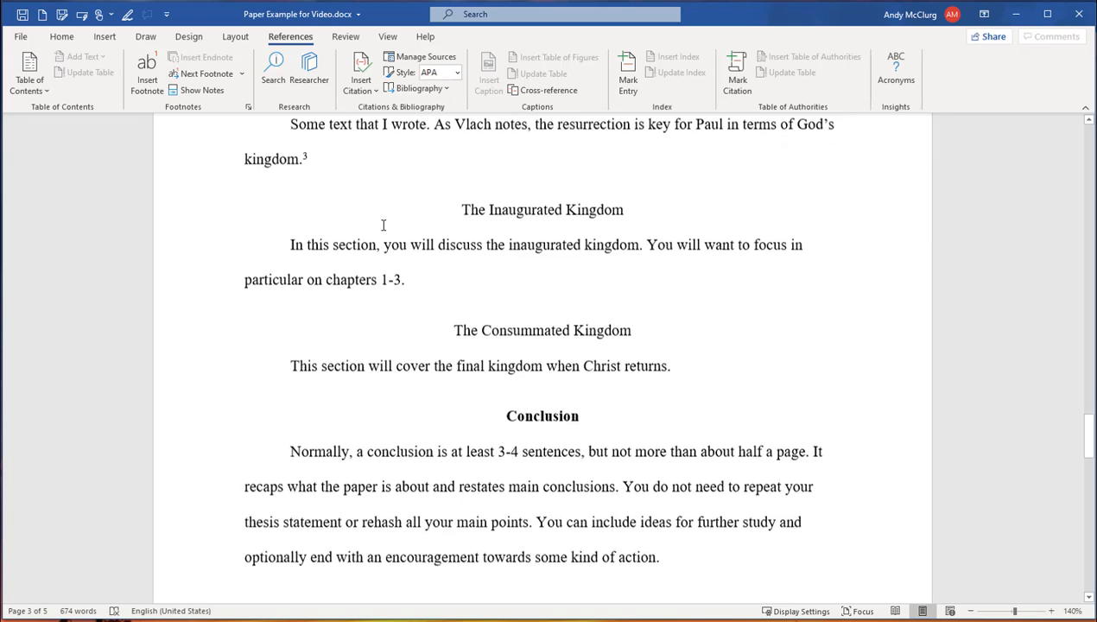
pyautogui.scroll(-3, 380, 276)
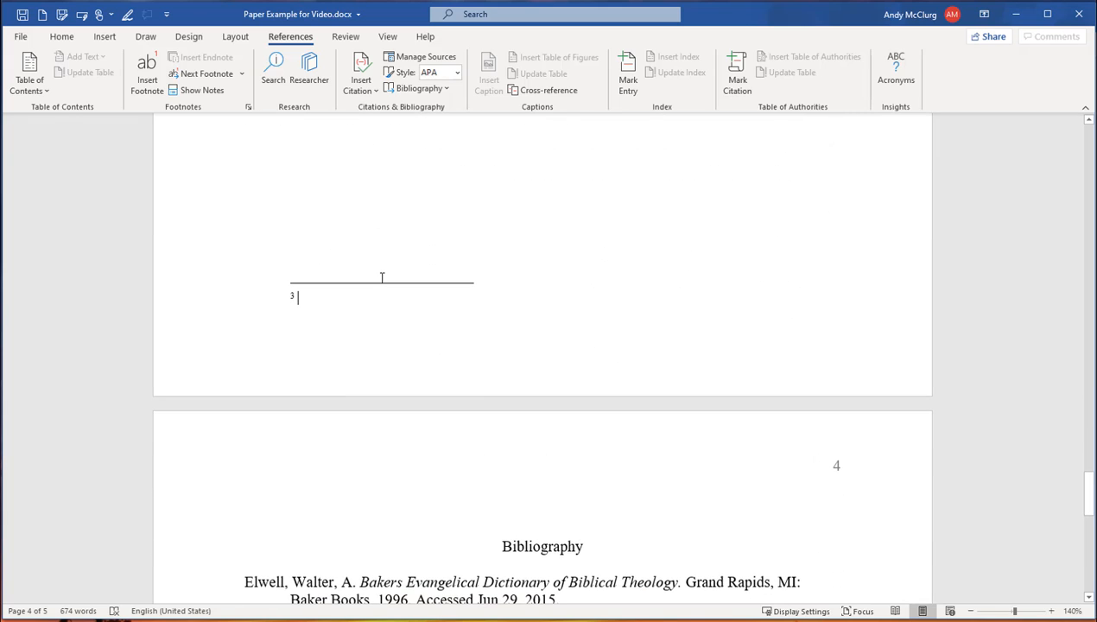
pyautogui.write('Igid')
pyautogui.press('BackSpace')
pyautogui.press('BackSpace')
pyautogui.press('BackSpace')
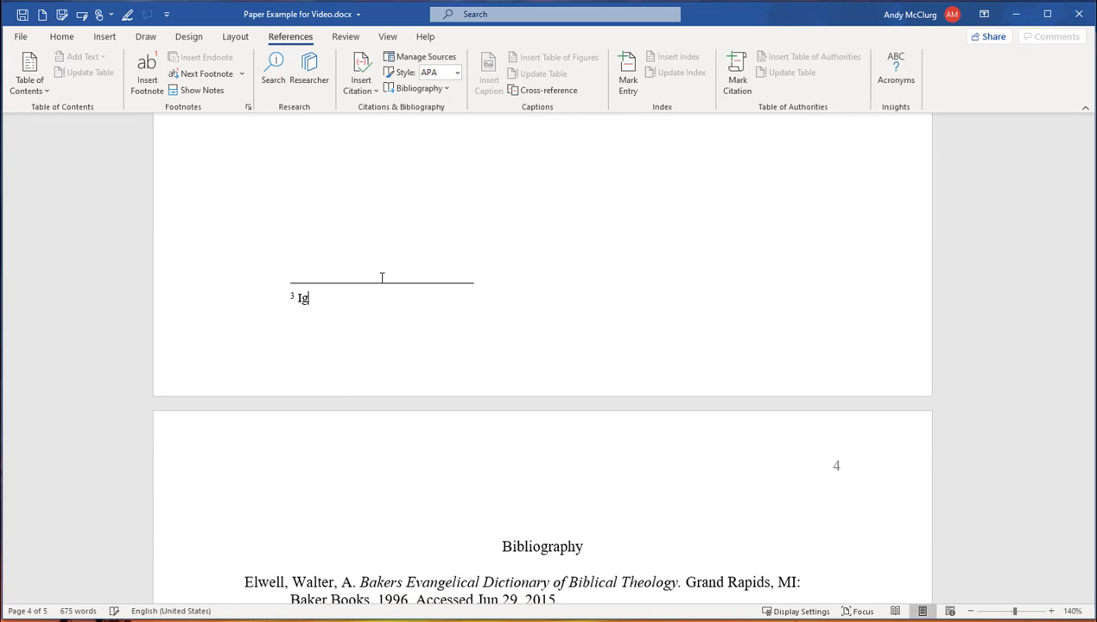
pyautogui.write('bid., 60.')
# Compare the Ibid. footnote with the full journal article footnote before it and the book footnote cited first in the paper.
pyautogui.scroll(8, 382, 277)
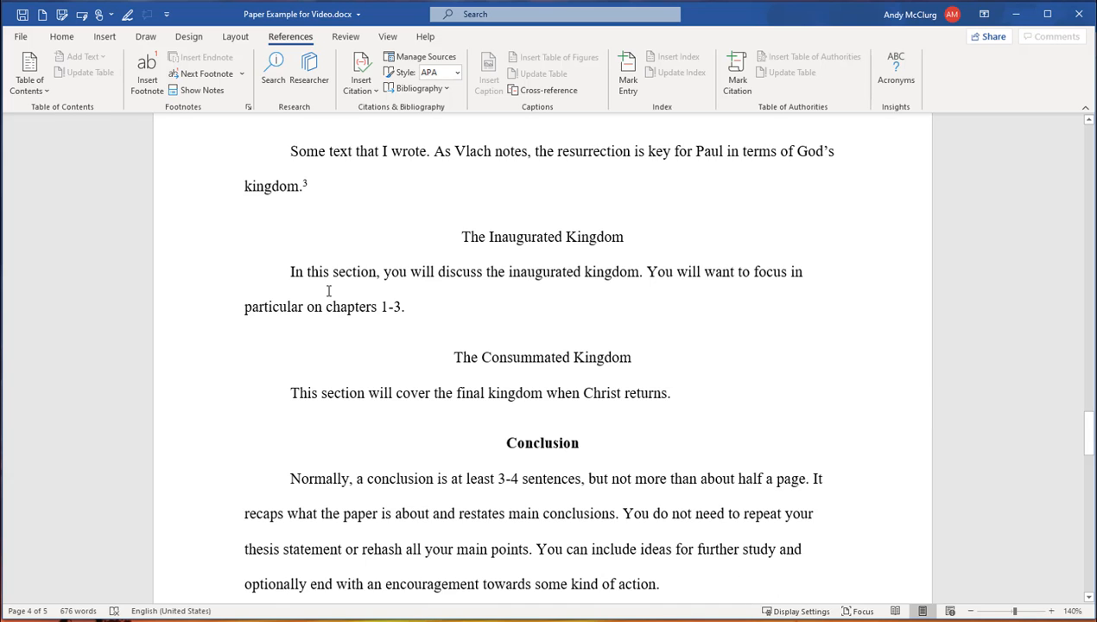
pyautogui.scroll(-7, 326, 288)
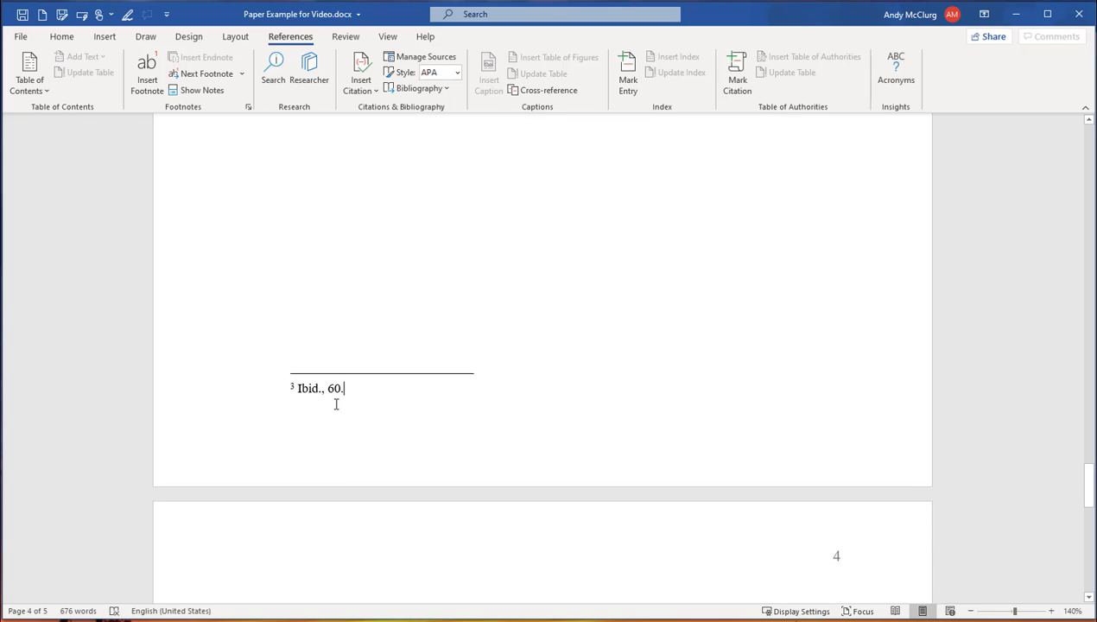
pyautogui.moveTo(298, 387); pyautogui.dragTo(330, 389)
pyautogui.click(335, 397)
pyautogui.scroll(10, 359, 385)
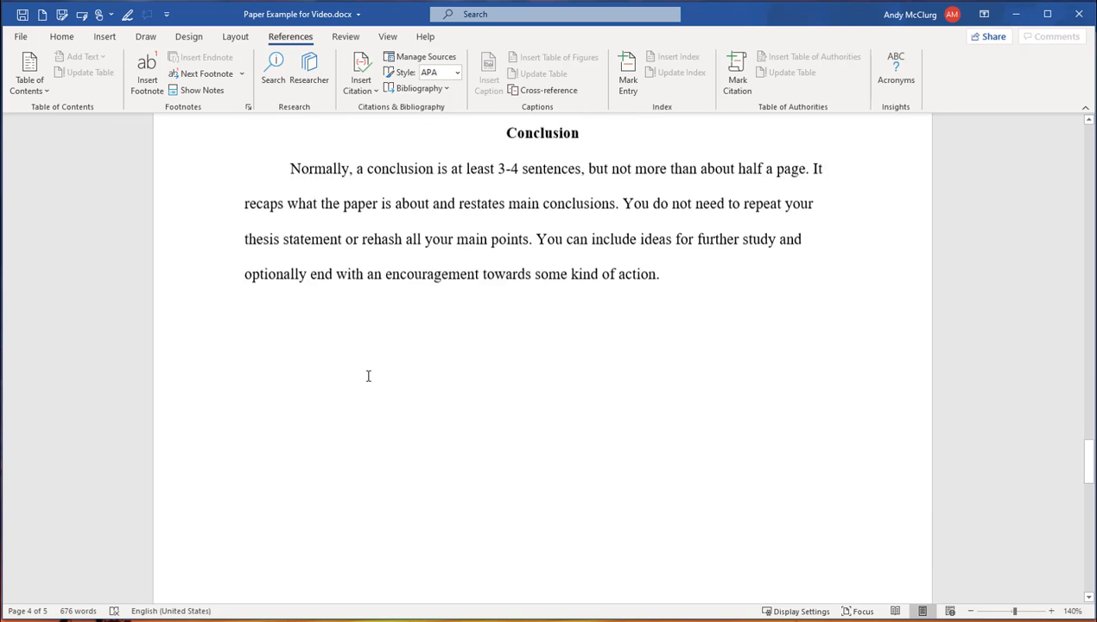
pyautogui.scroll(2, 366, 377)
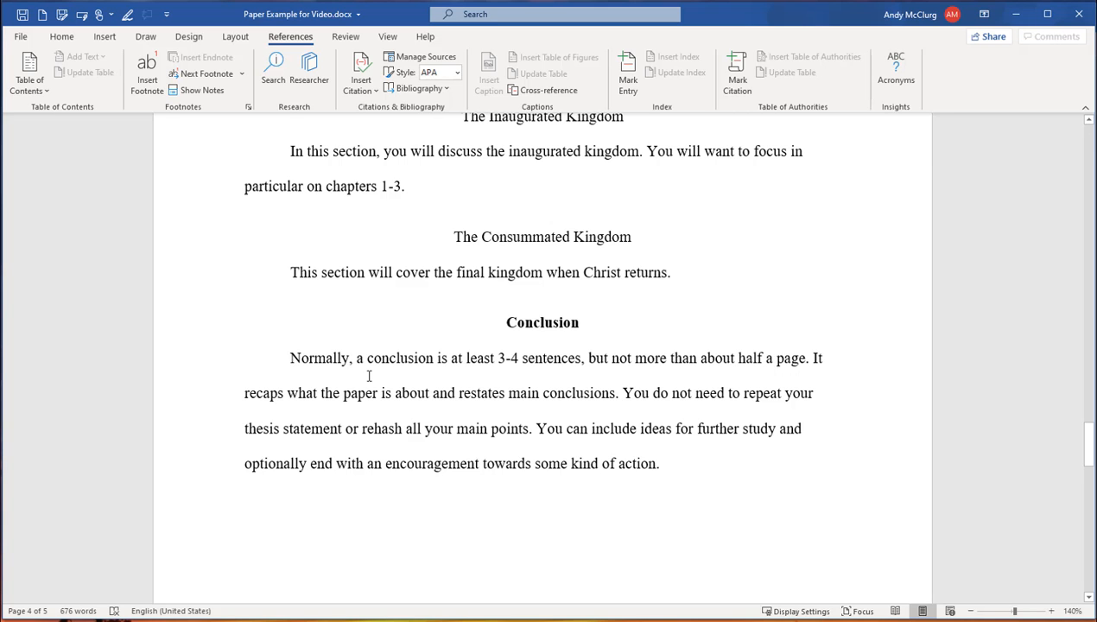
pyautogui.scroll(15, 369, 375)
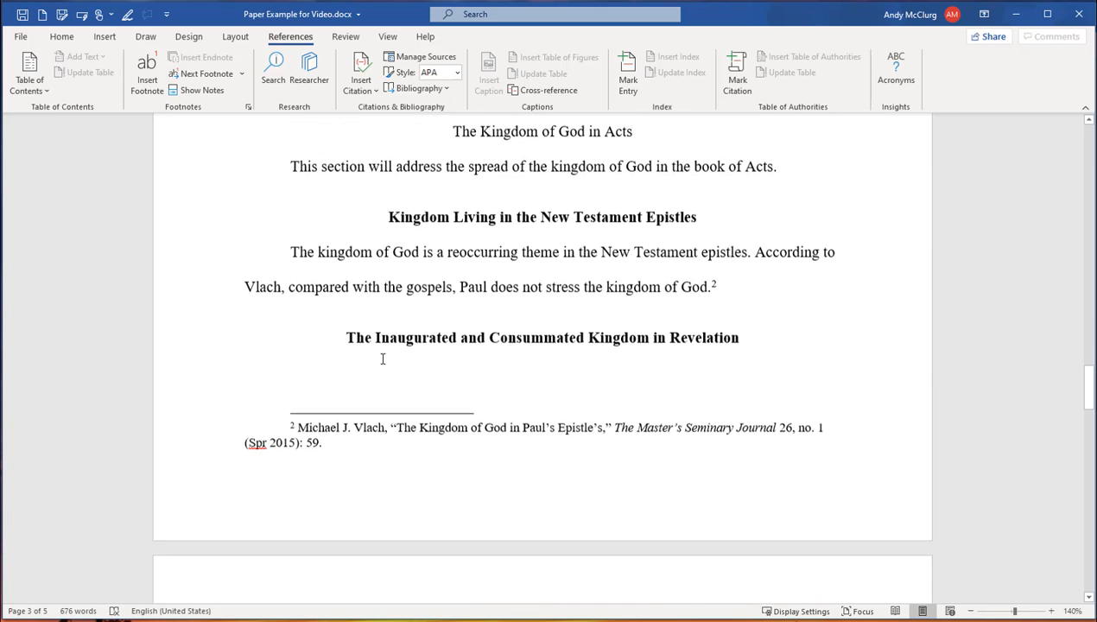
pyautogui.scroll(20, 382, 359)
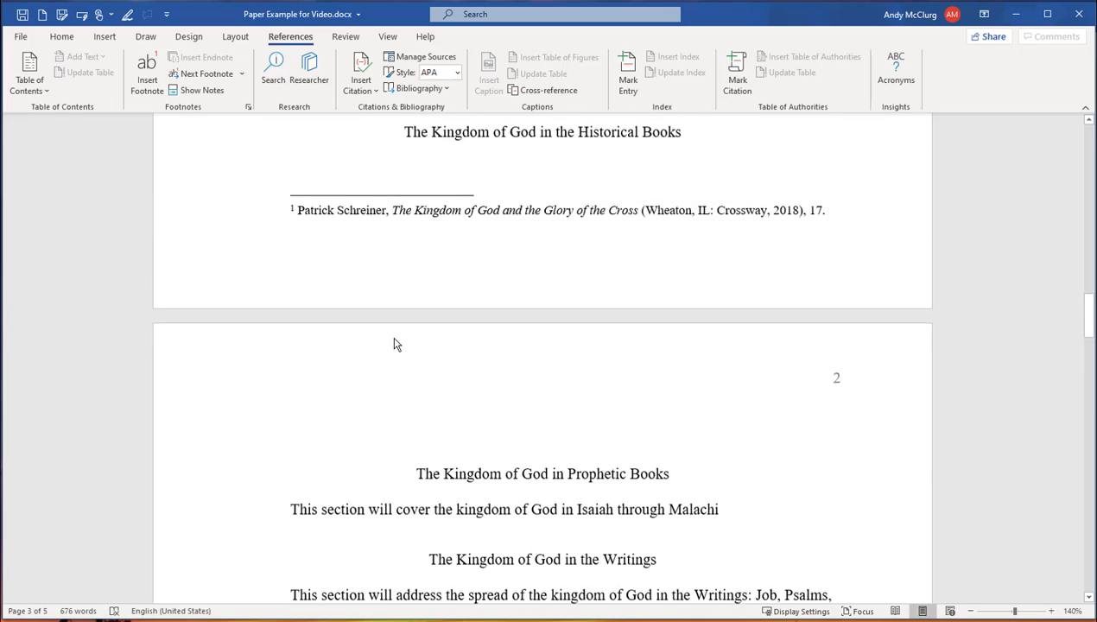
pyautogui.scroll(4, 394, 345)
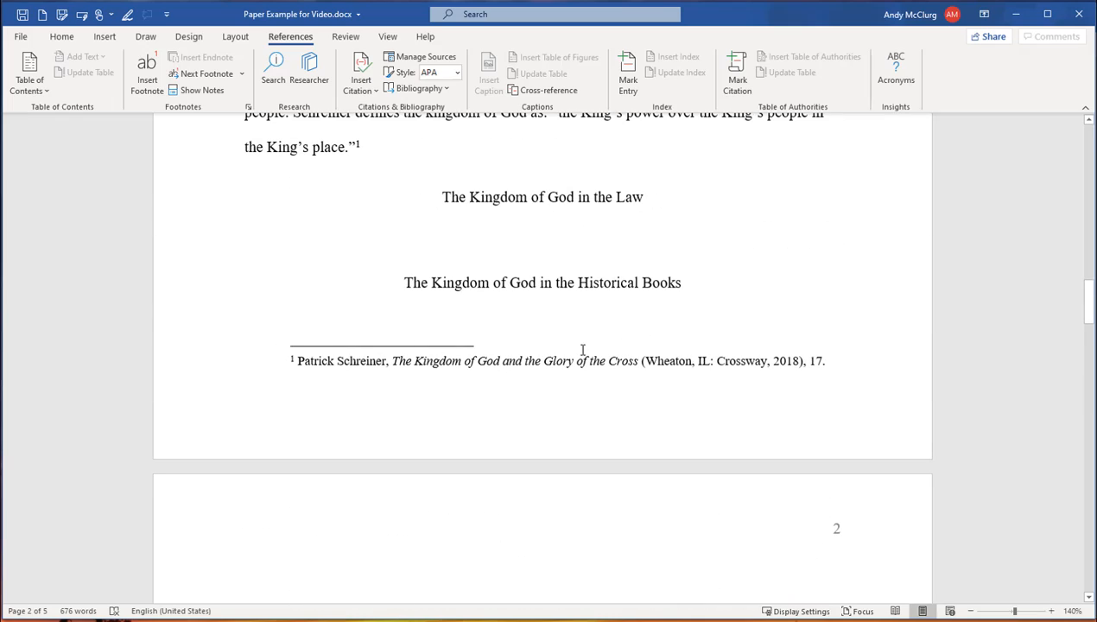
# After footnote 3 in the Revelation section, add a sentence crediting the cited book's author by surname: "notes that the kingdom is something.".
pyautogui.scroll(-20, 582, 349)
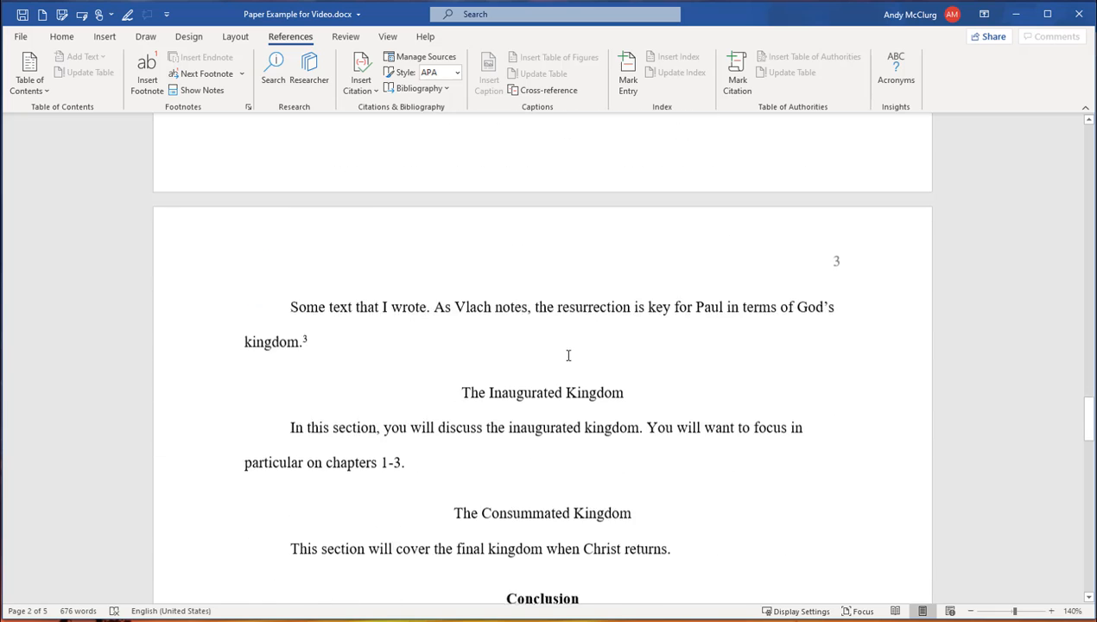
pyautogui.scroll(-20, 568, 355)
pyautogui.scroll(10, 566, 352)
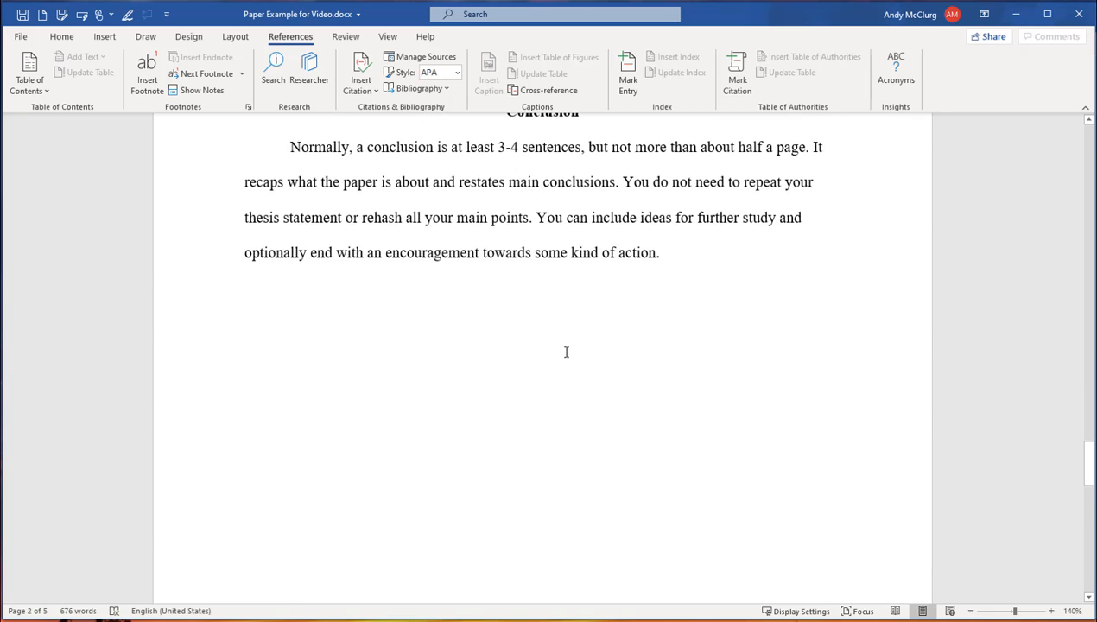
pyautogui.scroll(7, 566, 352)
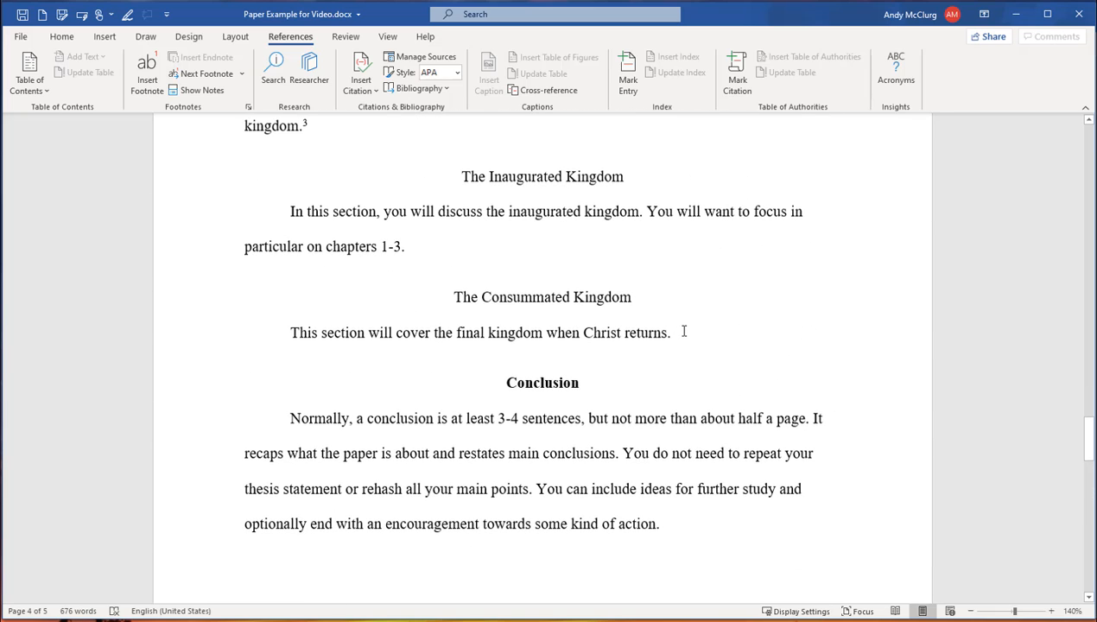
pyautogui.click(691, 331)
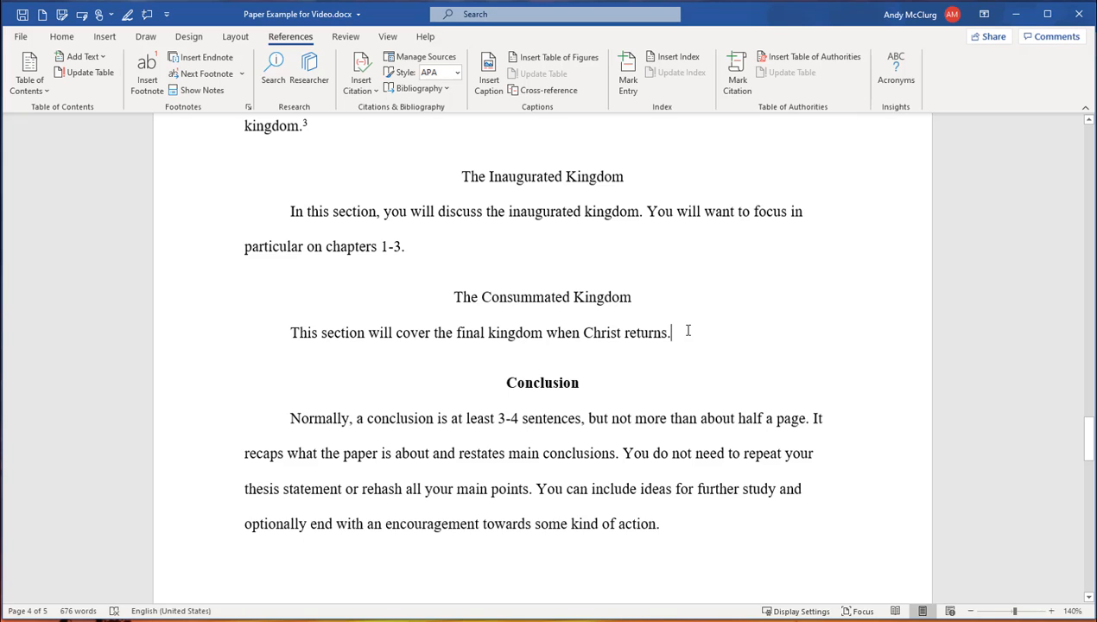
pyautogui.scroll(2, 688, 325)
pyautogui.click(411, 221)
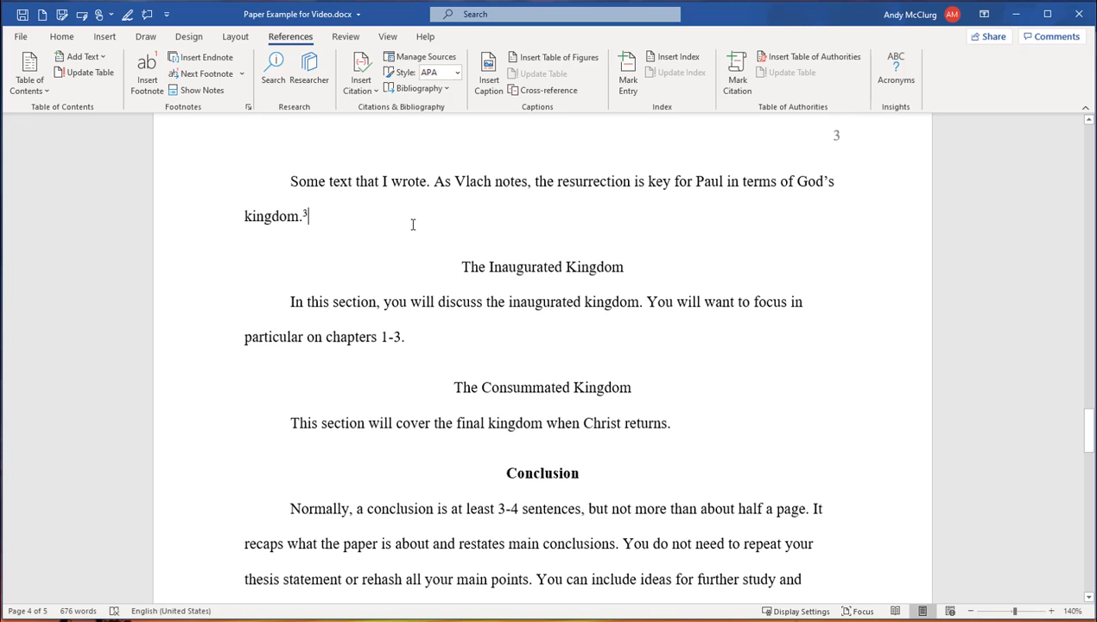
pyautogui.write('S')
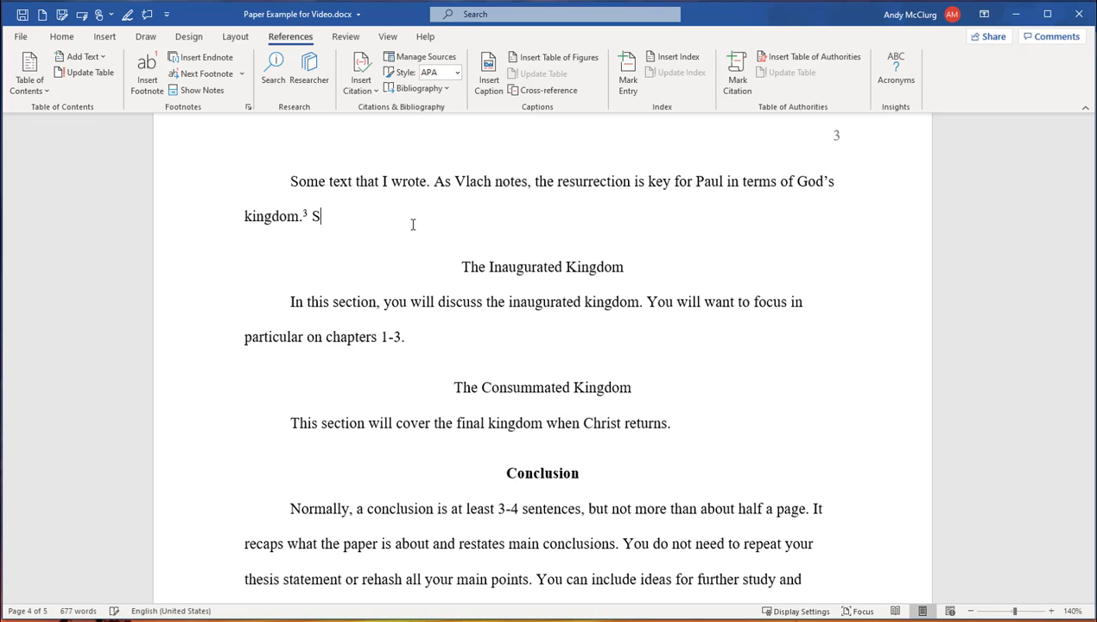
pyautogui.write('chreien')
pyautogui.press('BackSpace')
pyautogui.press('BackSpace')
pyautogui.press('BackSpace')
pyautogui.write('iner notes that ')
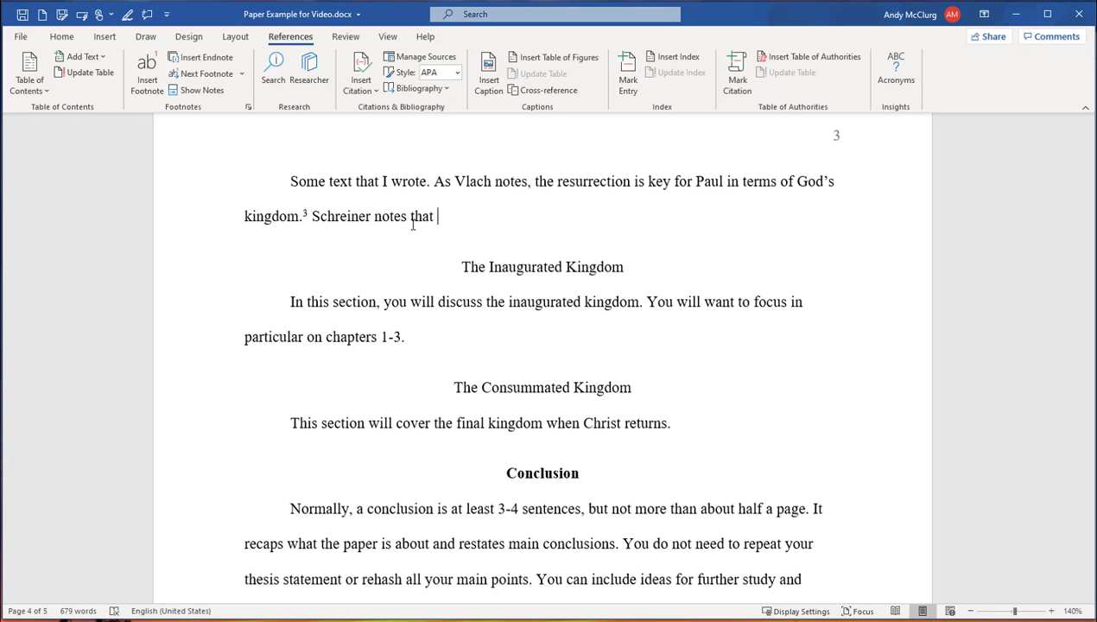
pyautogui.write('the kingd')
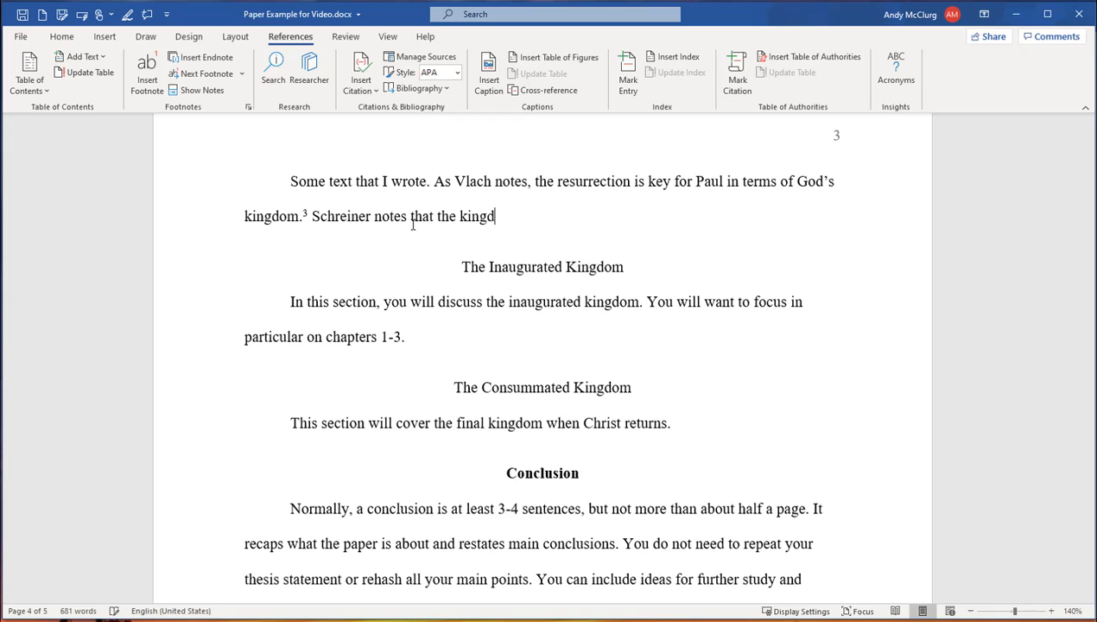
pyautogui.write('om is something')
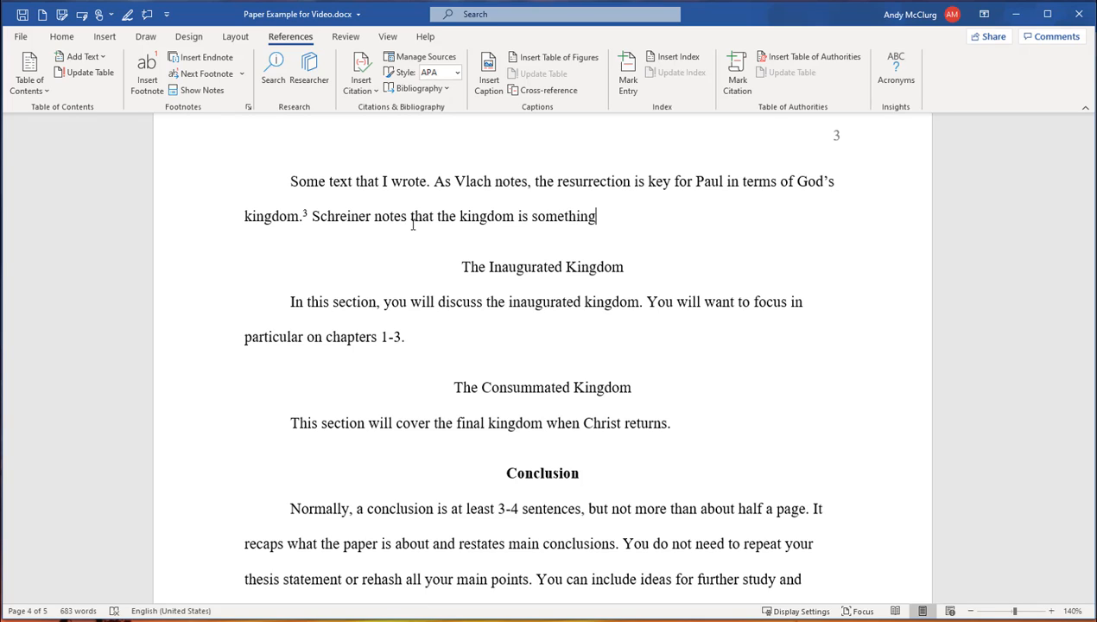
pyautogui.write('.')
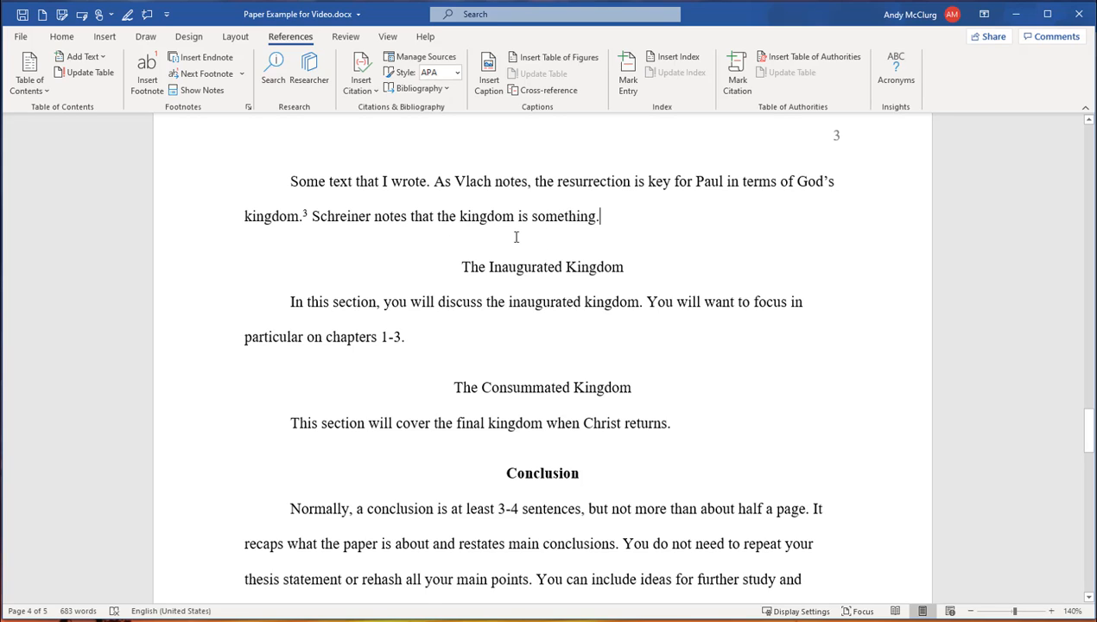
# Footnote the new sentence with a shortened book citation: author's surname, copied italic title "The Kingdom of God and the Glory of the Cross", and page 122.
pyautogui.click(145, 93)
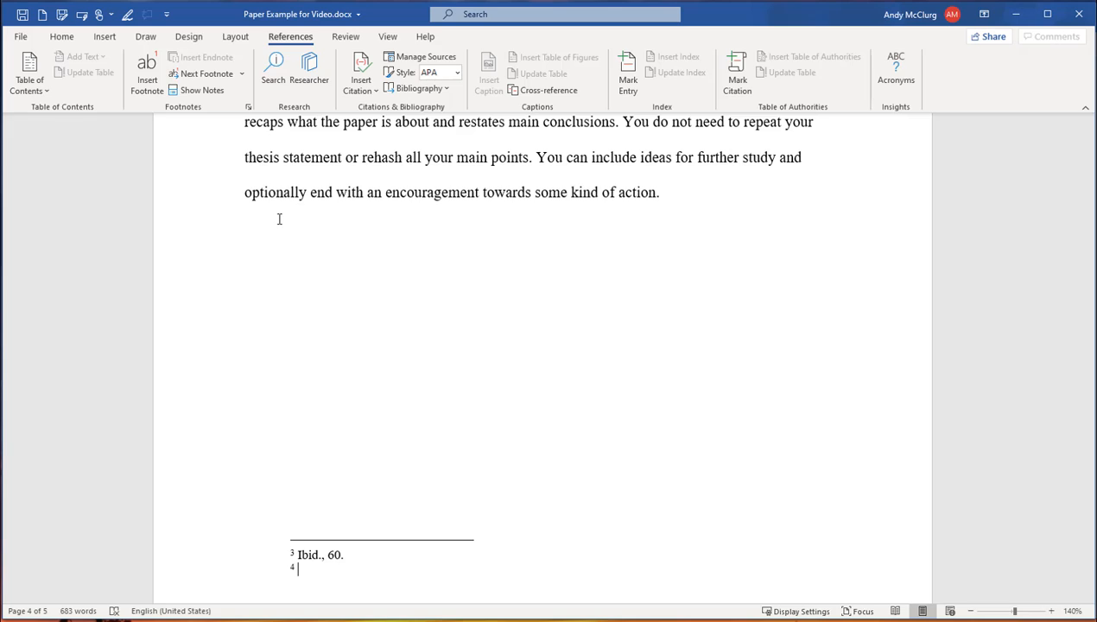
pyautogui.write('Schreiner,')
pyautogui.scroll(15, 510, 252)
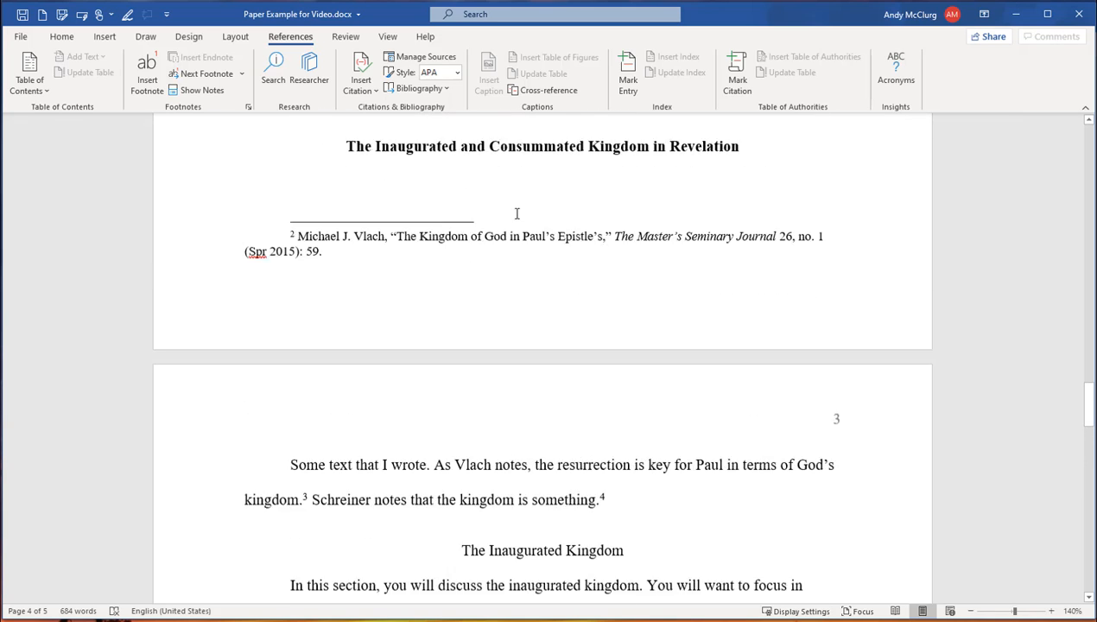
pyautogui.scroll(10, 518, 207)
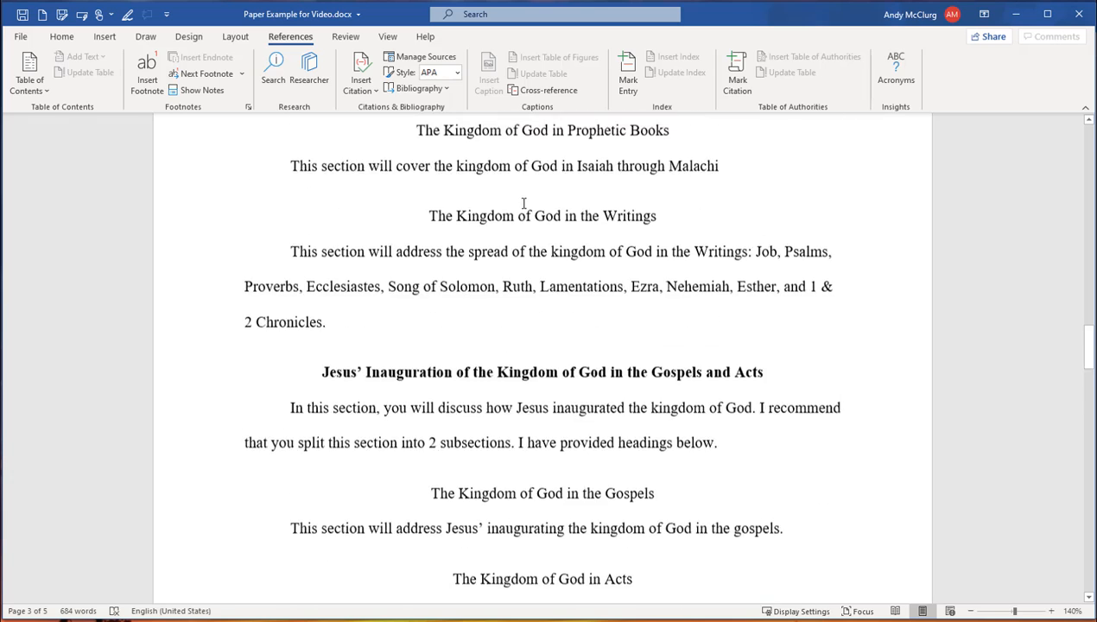
pyautogui.scroll(10, 523, 202)
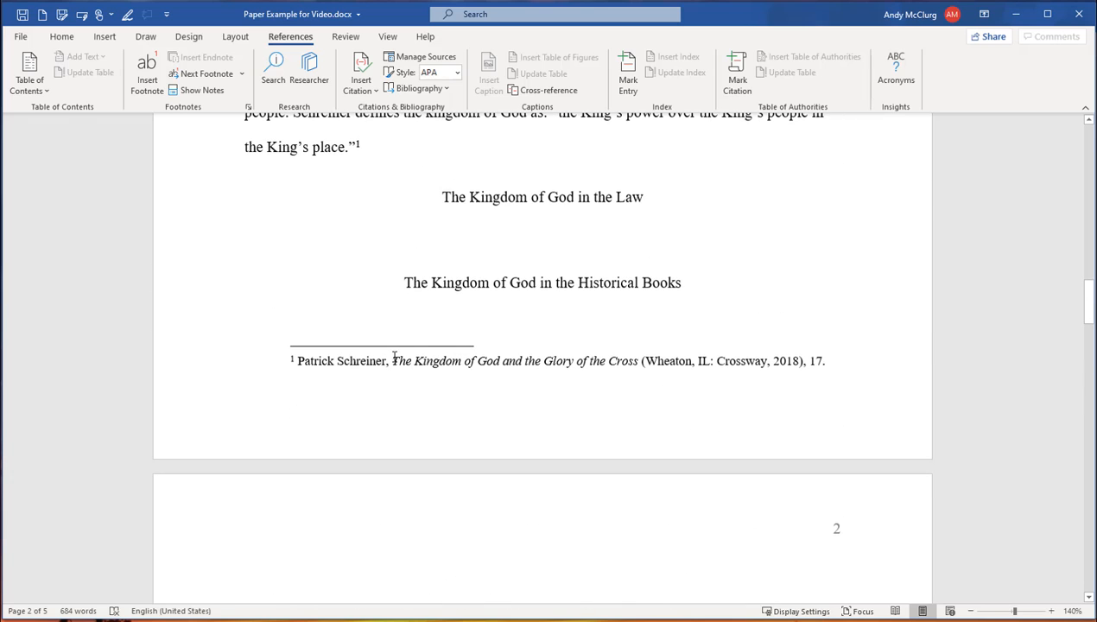
pyautogui.moveTo(394, 358); pyautogui.dragTo(627, 360)
pyautogui.hotkey('ctrl', 'c')
pyautogui.scroll(-15, 620, 354)
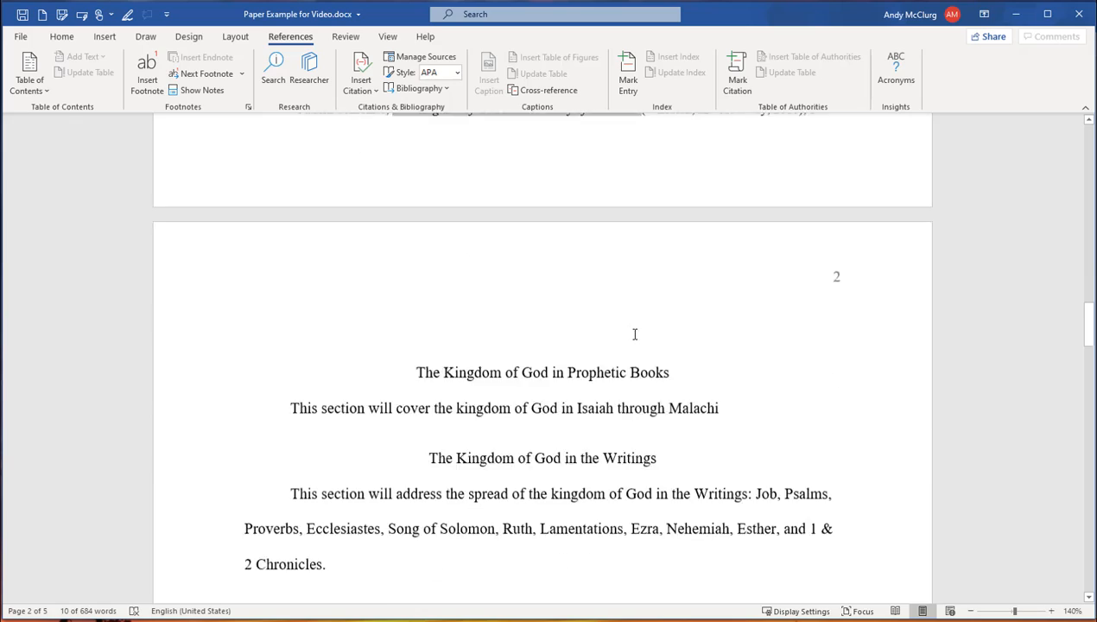
pyautogui.scroll(-14, 622, 328)
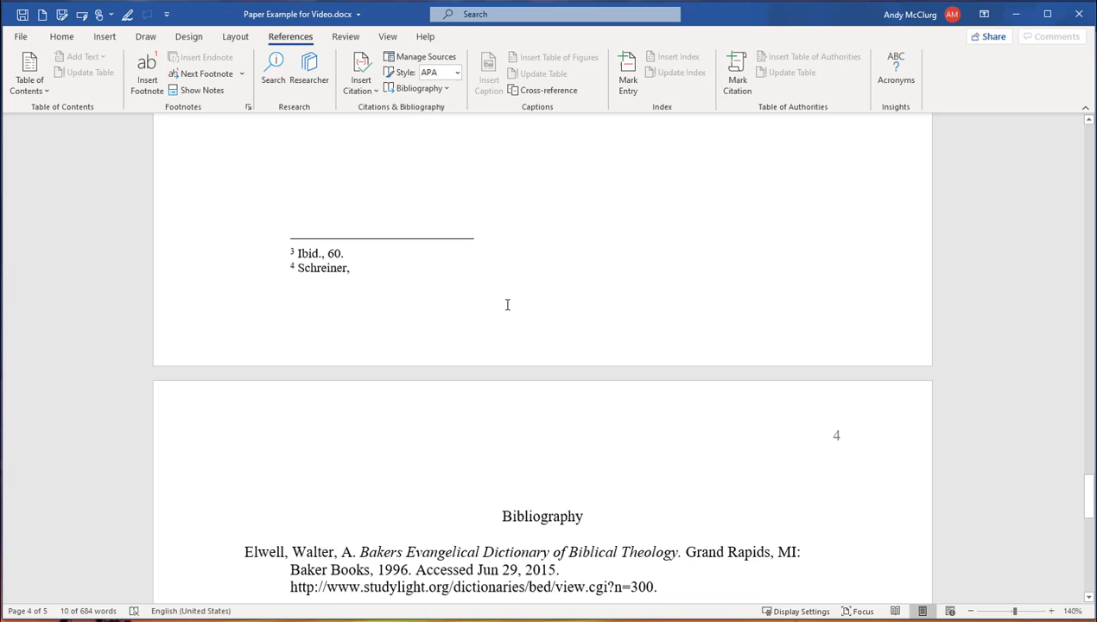
pyautogui.click(436, 273)
pyautogui.hotkey('ctrl', 'v')
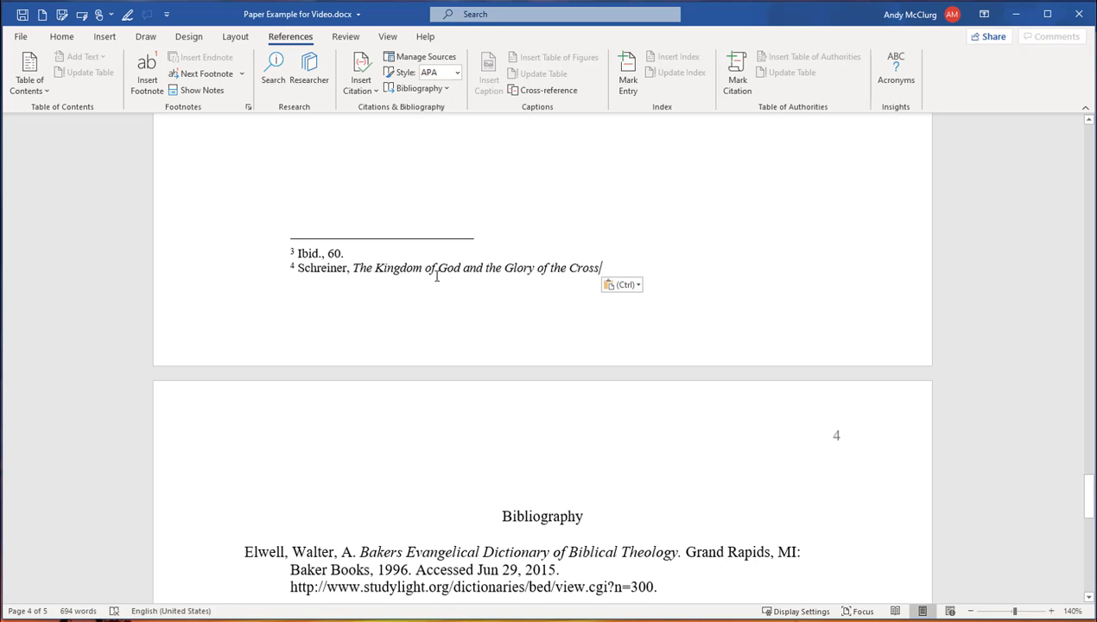
pyautogui.write(', 122.')
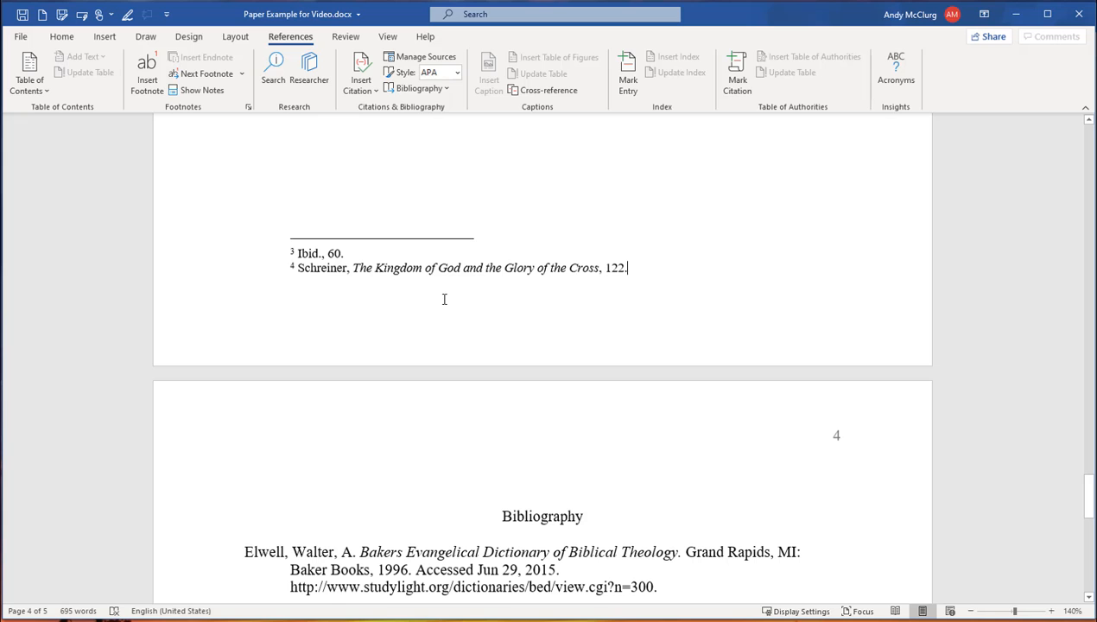
# Examine the full journal article footnote for the surname, article title and page number that a shortened repeat citation needs.
pyautogui.scroll(5, 446, 298)
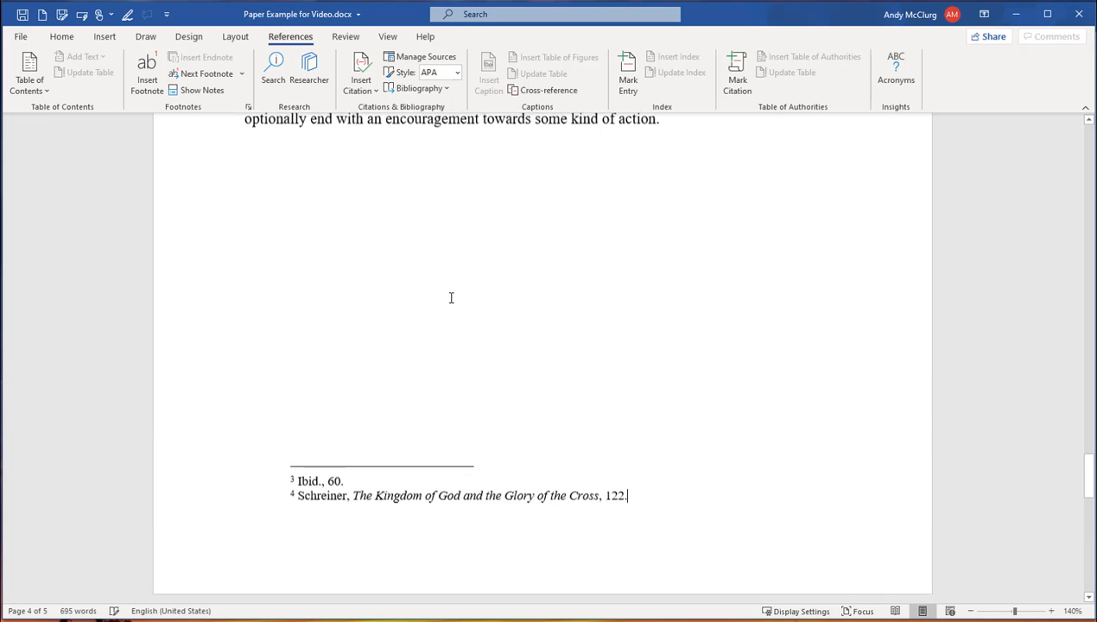
pyautogui.scroll(4, 450, 298)
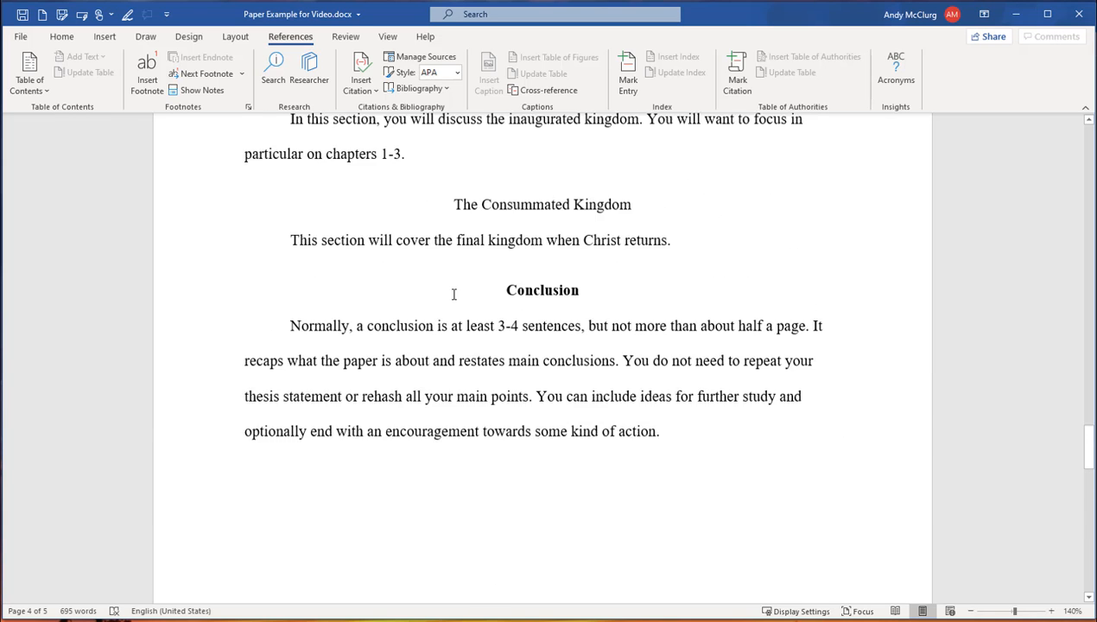
pyautogui.scroll(4, 453, 293)
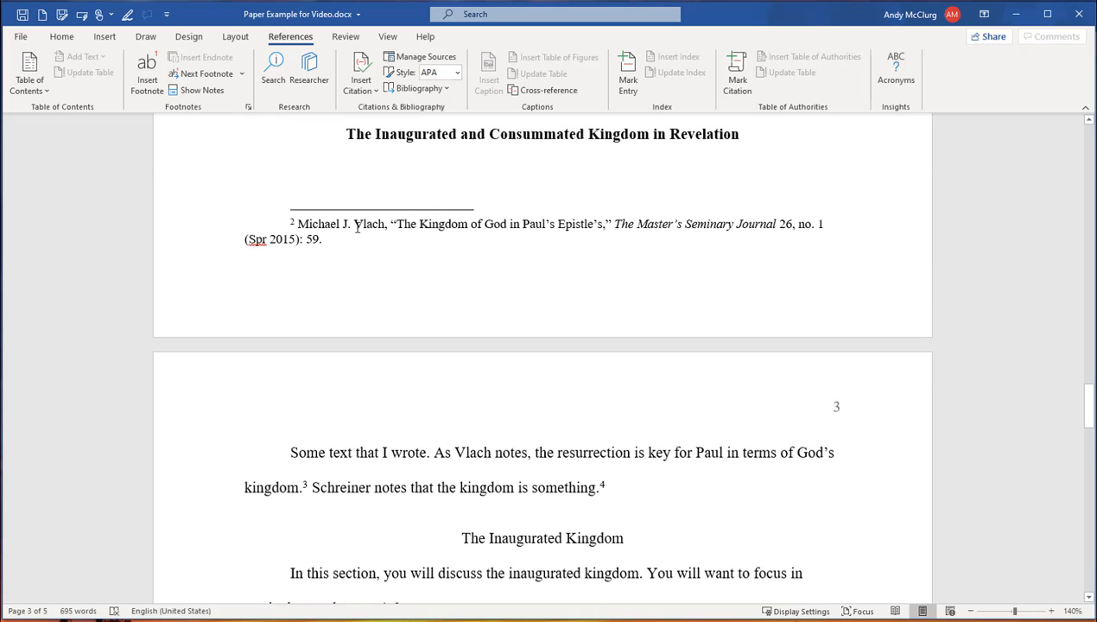
pyautogui.moveTo(357, 226); pyautogui.dragTo(405, 226)
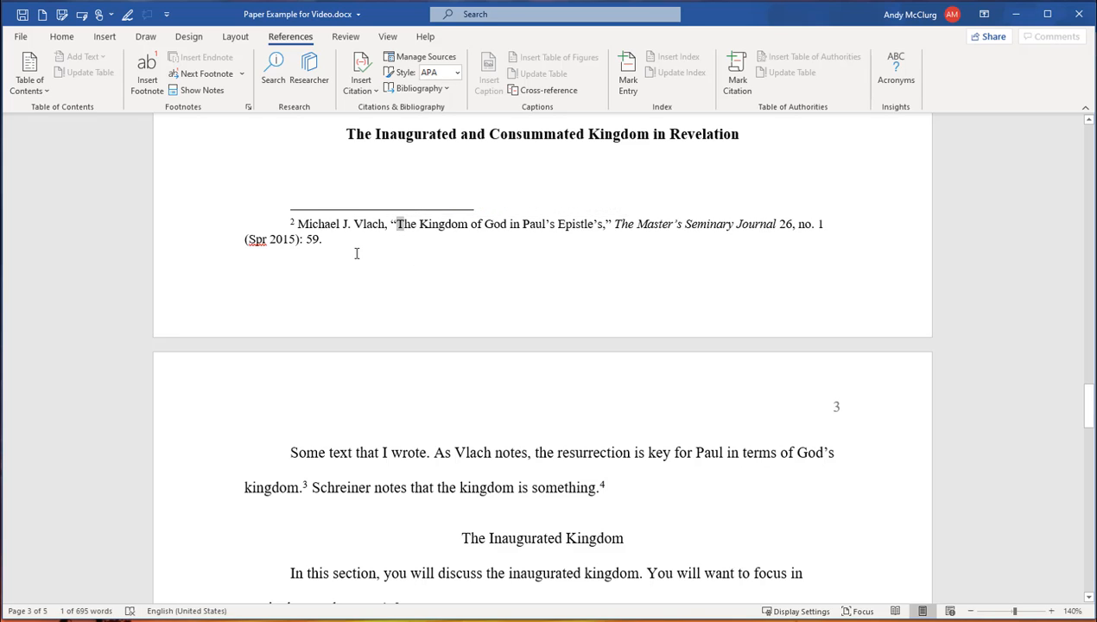
pyautogui.moveTo(305, 240); pyautogui.dragTo(318, 242)
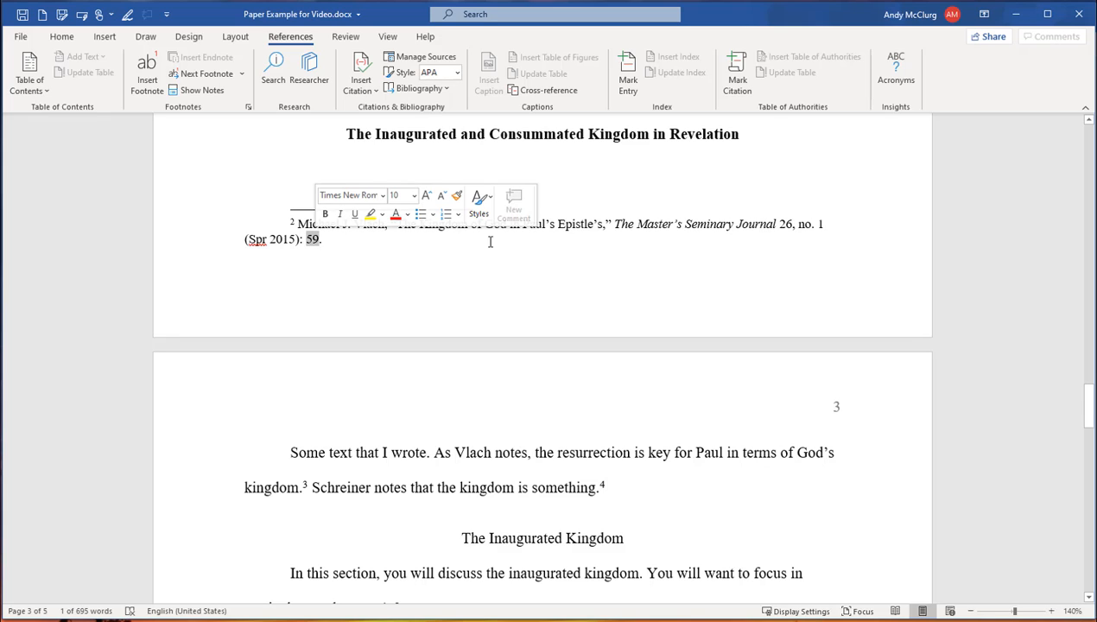
pyautogui.moveTo(616, 224); pyautogui.dragTo(784, 228)
pyautogui.click(715, 270)
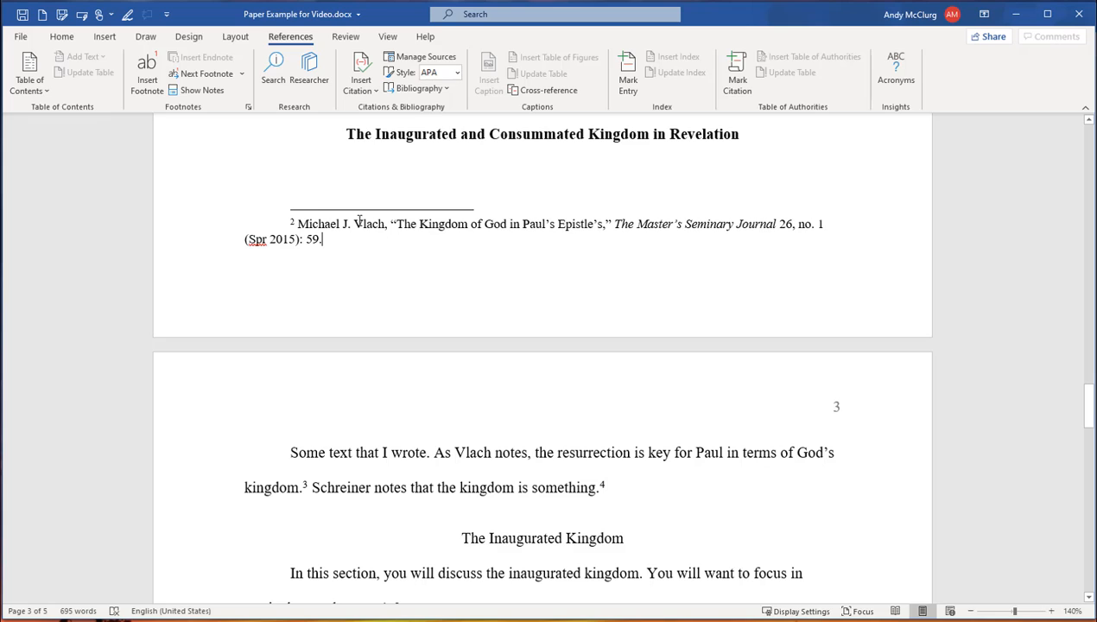
pyautogui.moveTo(354, 222); pyautogui.dragTo(573, 226)
pyautogui.click(442, 248)
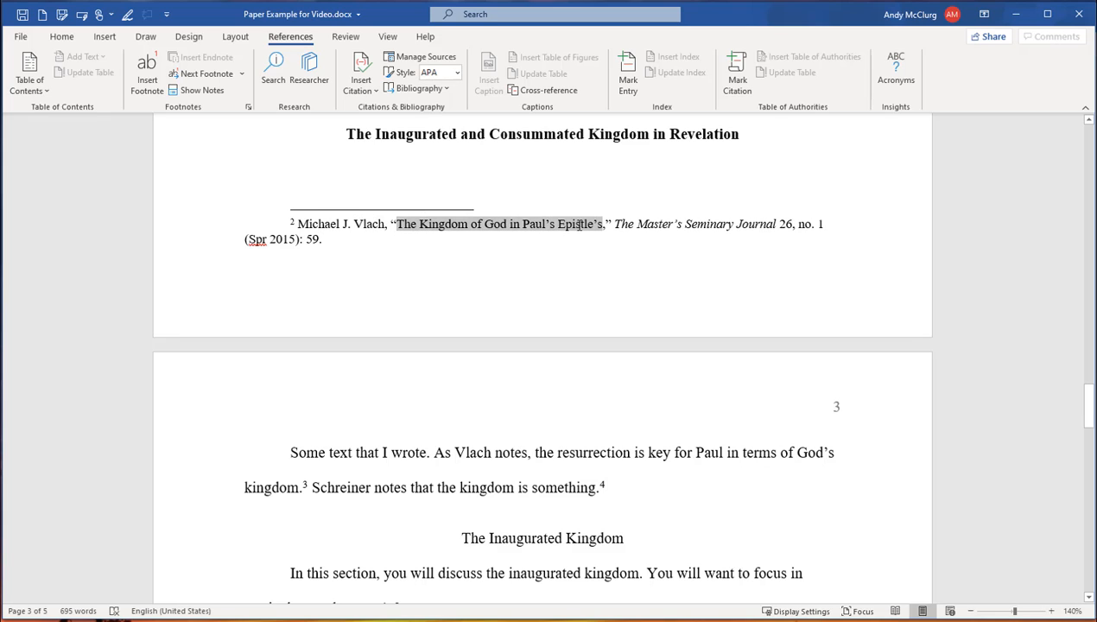
pyautogui.click(566, 251)
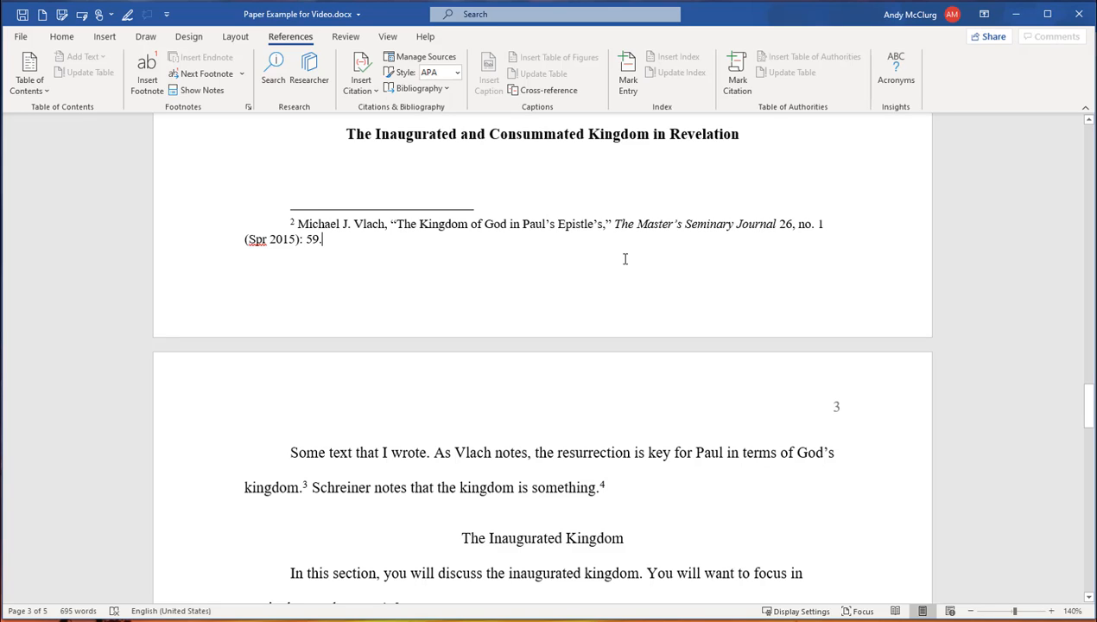
# Correct the last word of the journal article's title to "Epistles" in both its footnote and its bibliography entry.
pyautogui.click(597, 224)
pyautogui.press('BackSpace')
pyautogui.scroll(-1, 662, 239)
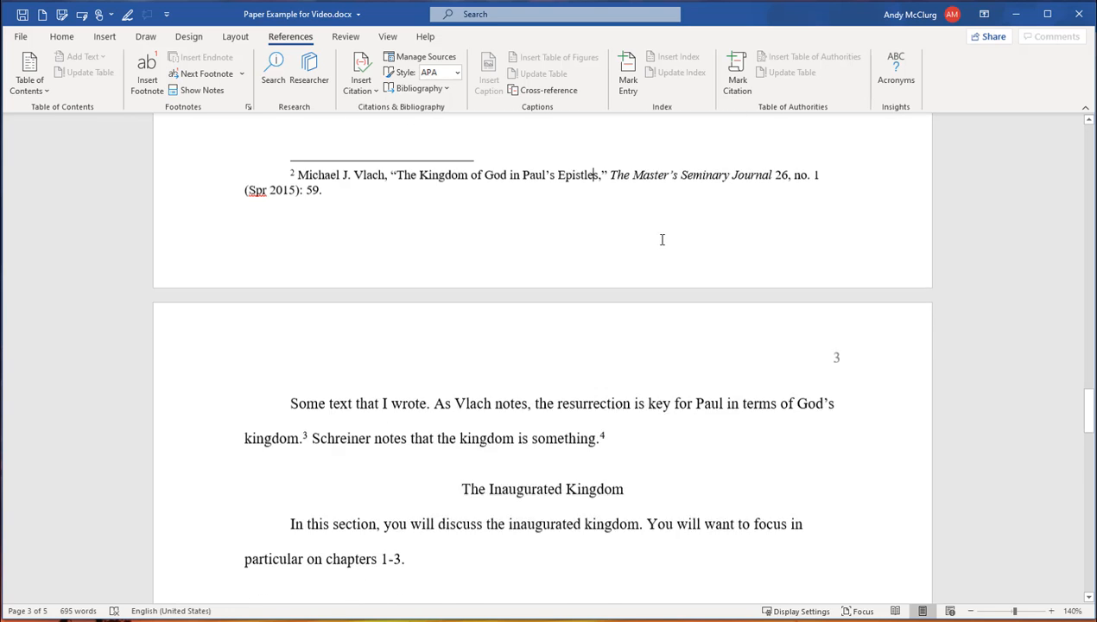
pyautogui.scroll(-20, 661, 239)
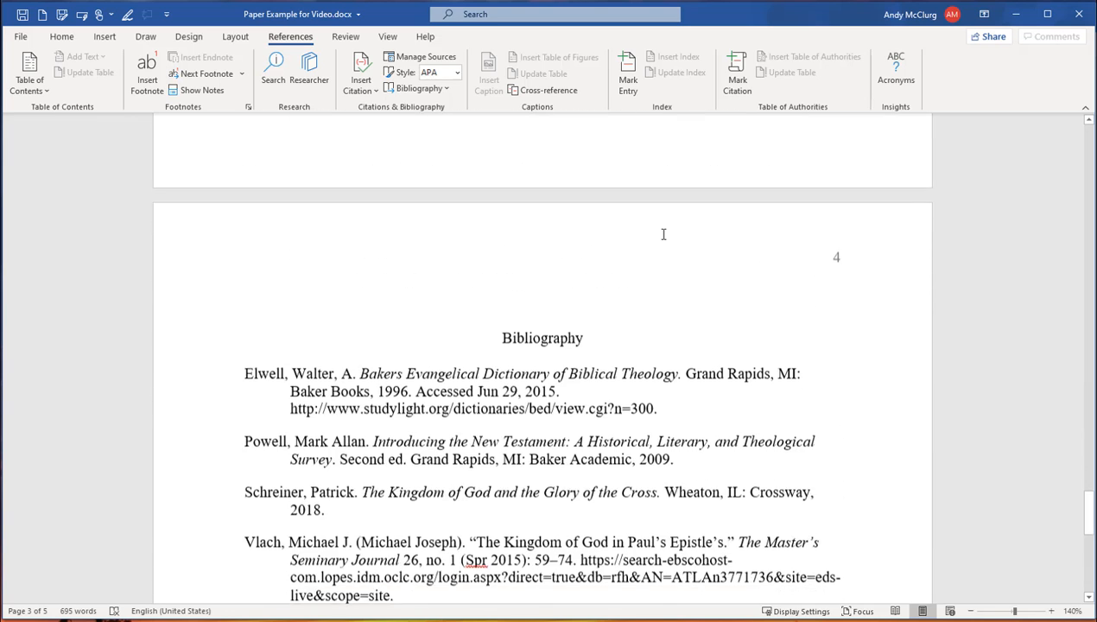
pyautogui.scroll(-5, 663, 234)
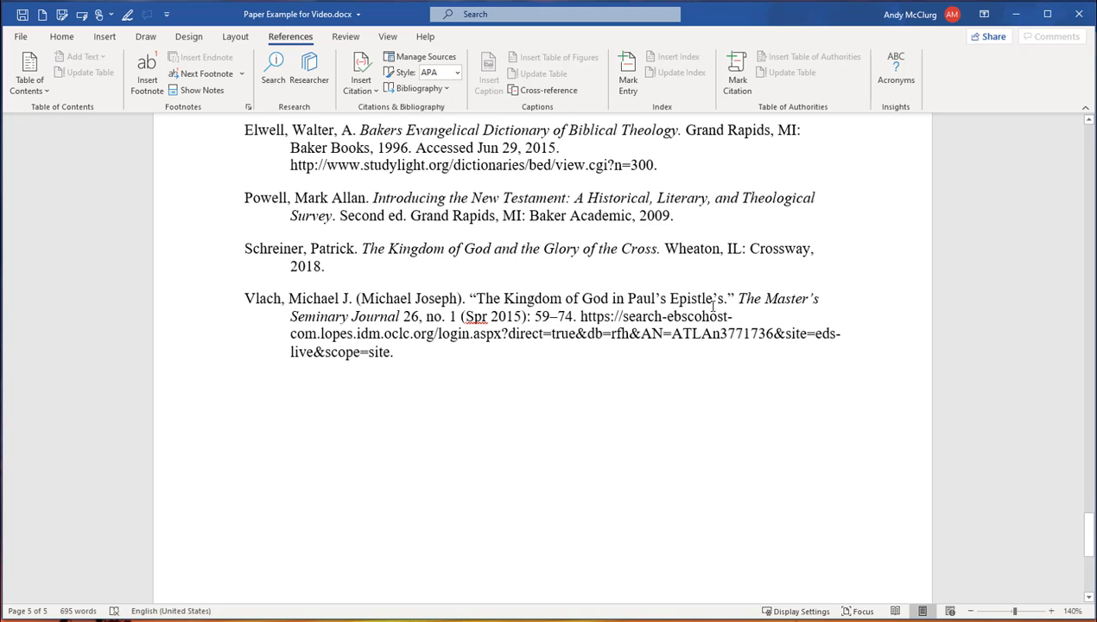
pyautogui.click(717, 298)
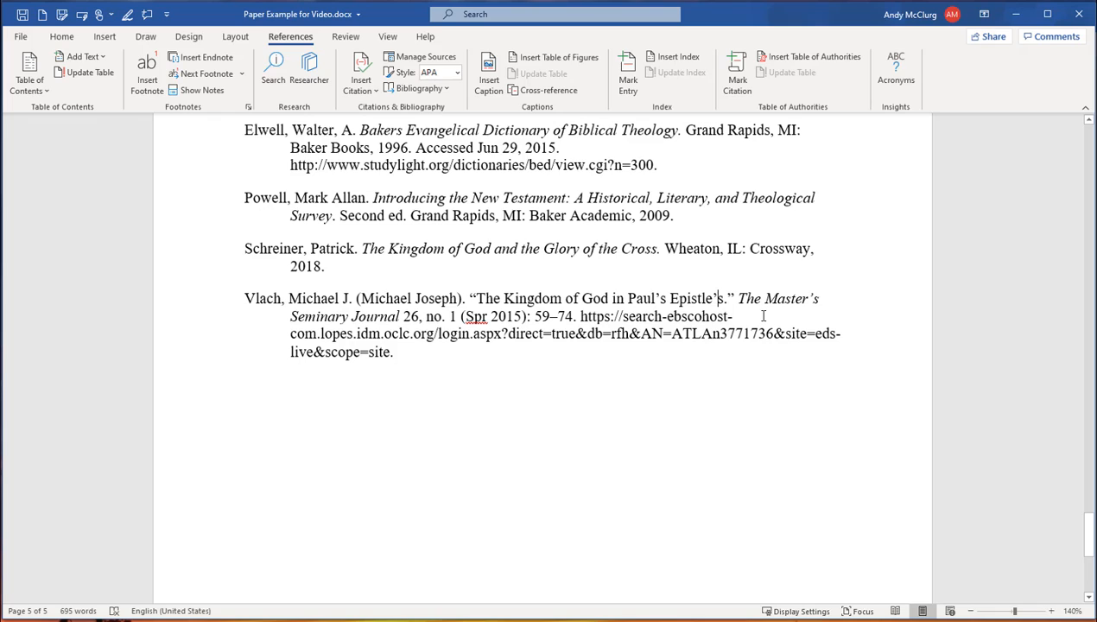
pyautogui.press('BackSpace')
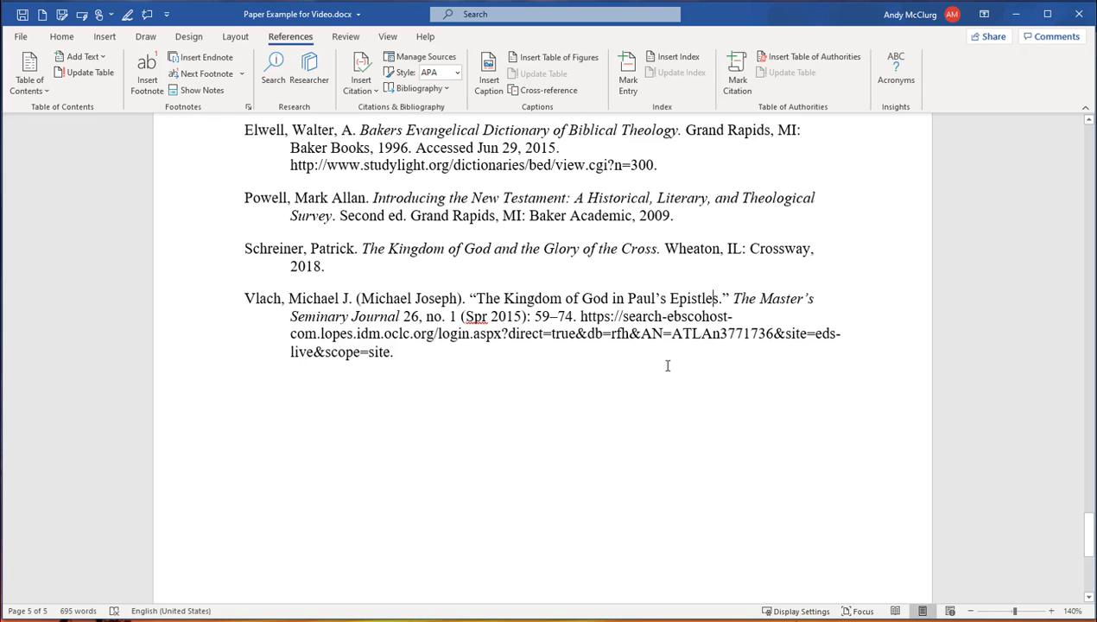
pyautogui.click(718, 302)
pyautogui.moveTo(670, 301); pyautogui.dragTo(710, 300)
pyautogui.click(707, 301)
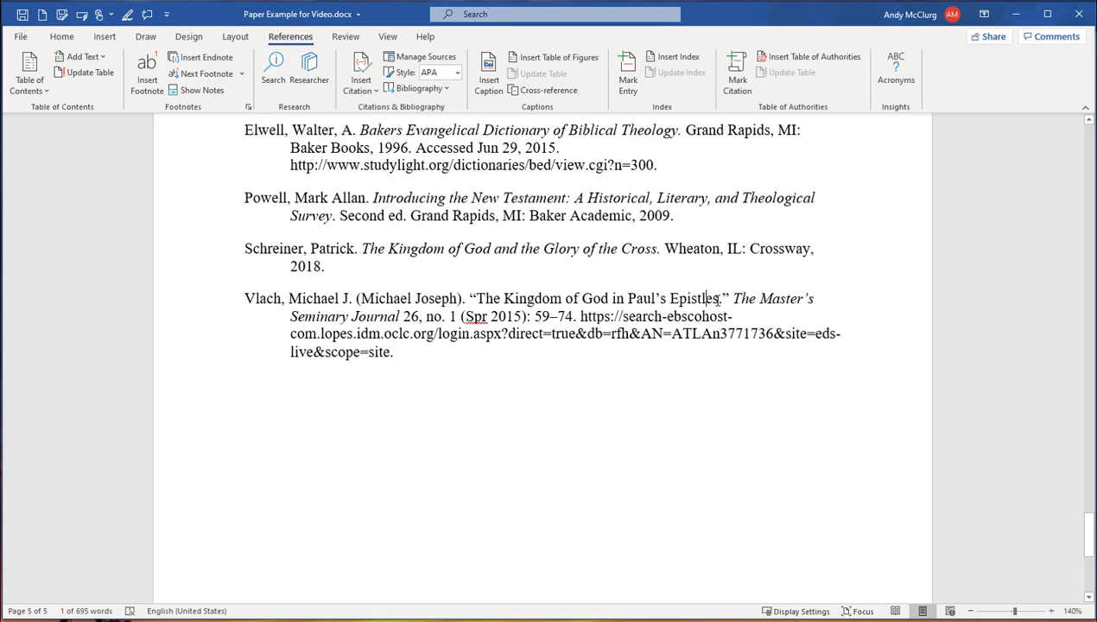